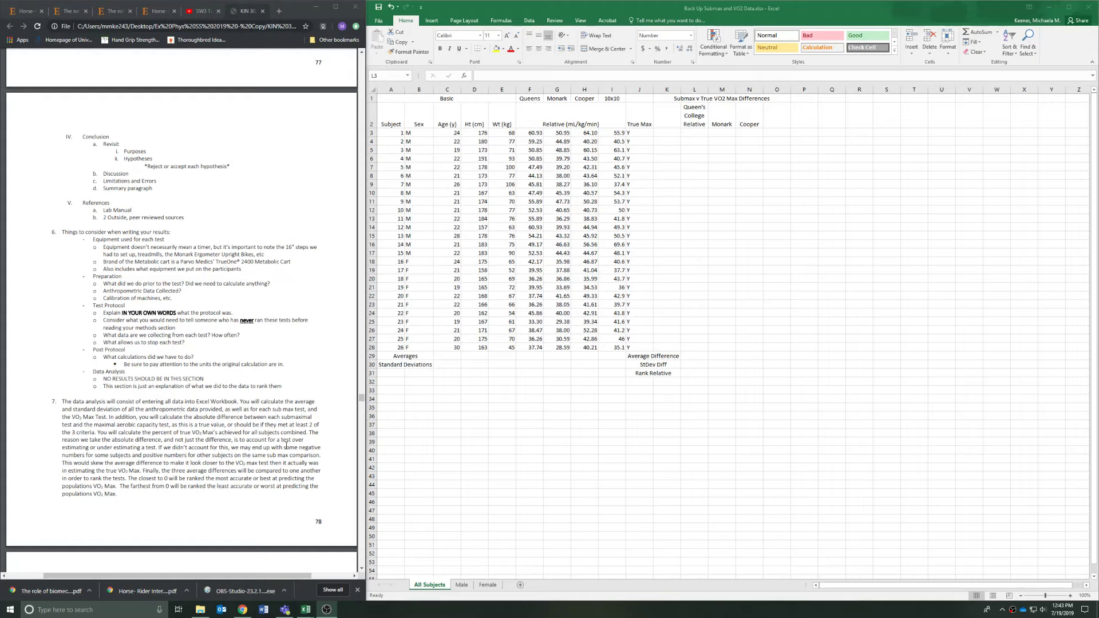
- Enter an AVERAGE formula over C3:C28 in the Averages row of the Age column on the All Subjects sheet
double_click(447, 357)
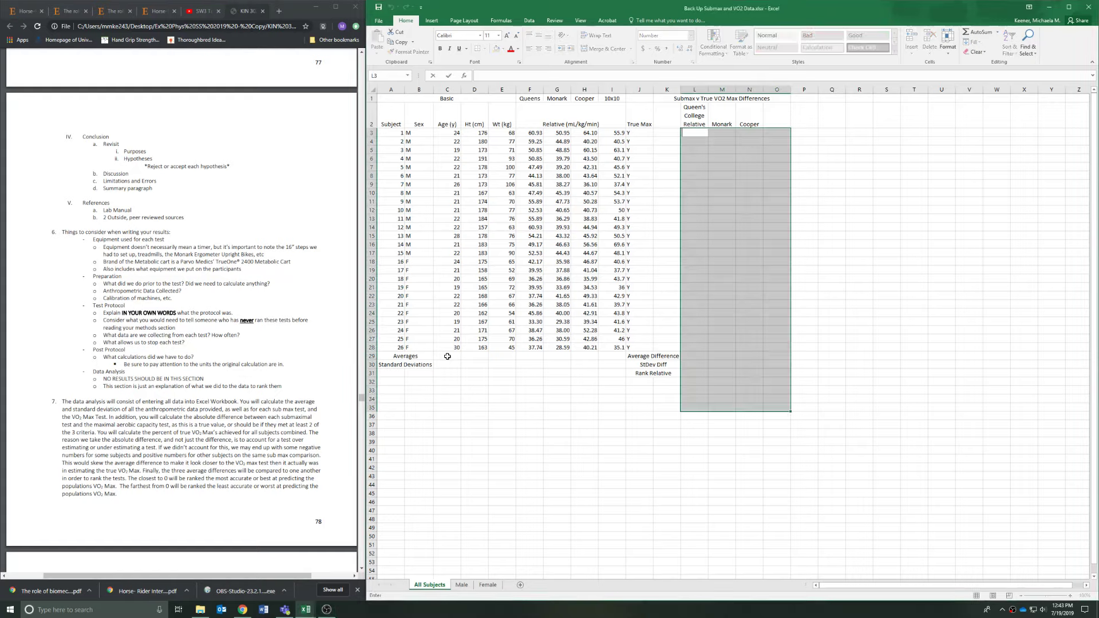
left_click(447, 357)
type("=aver")
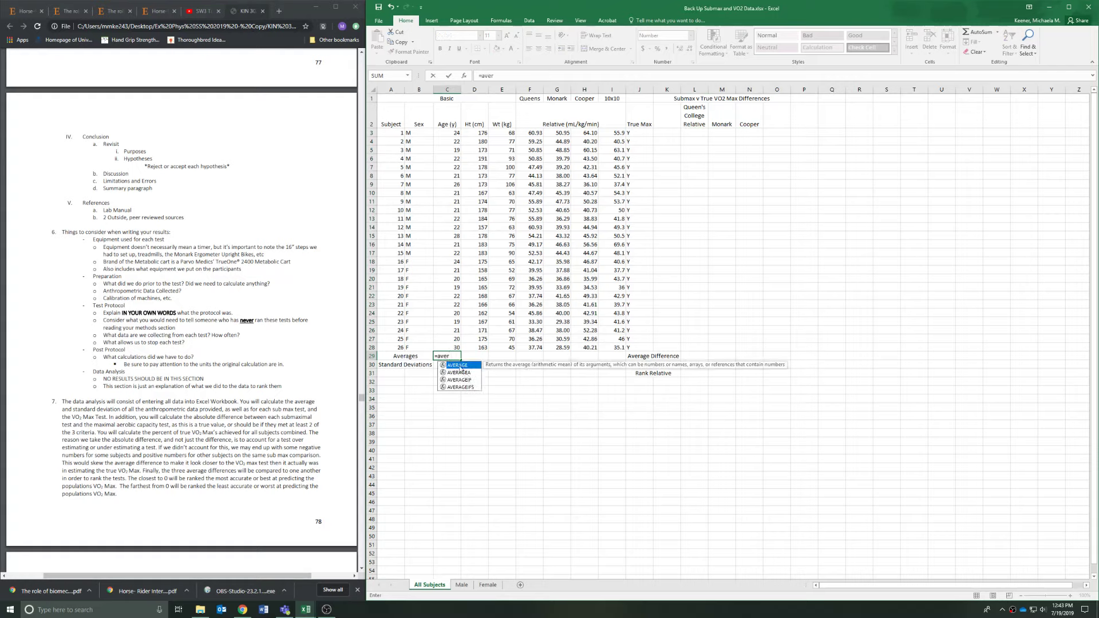
double_click(458, 365)
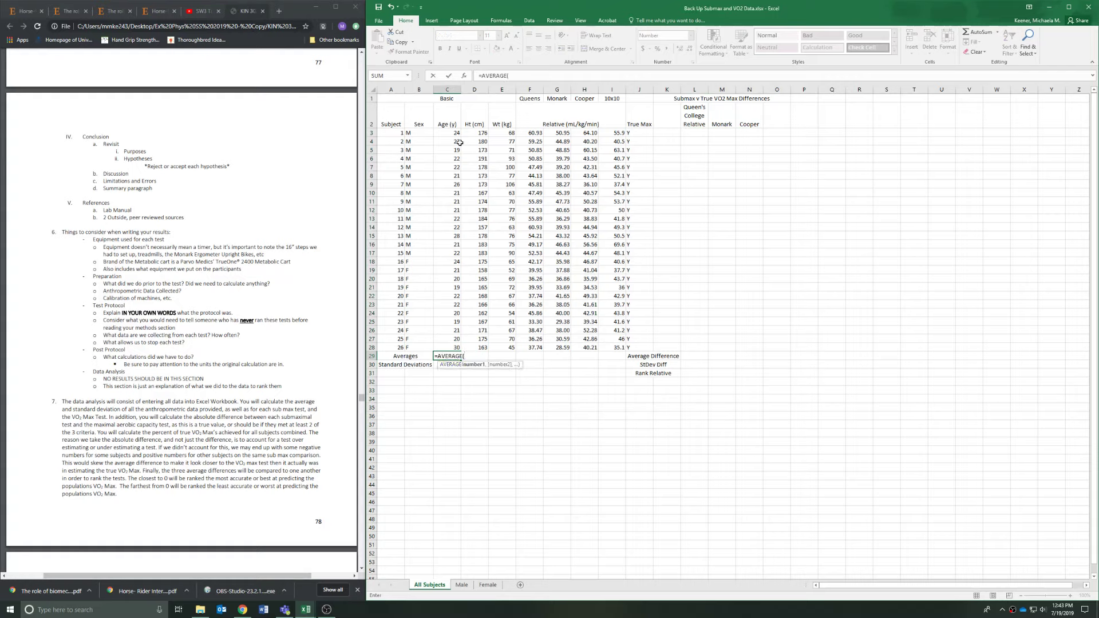
left_click_drag(453, 133, 452, 347)
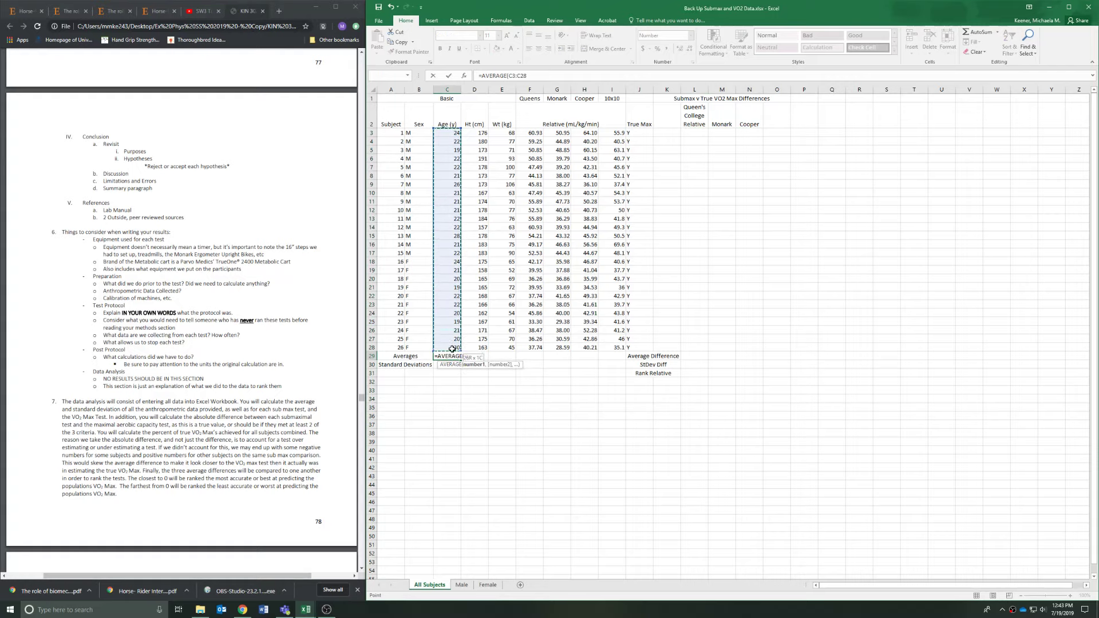
key("Return")
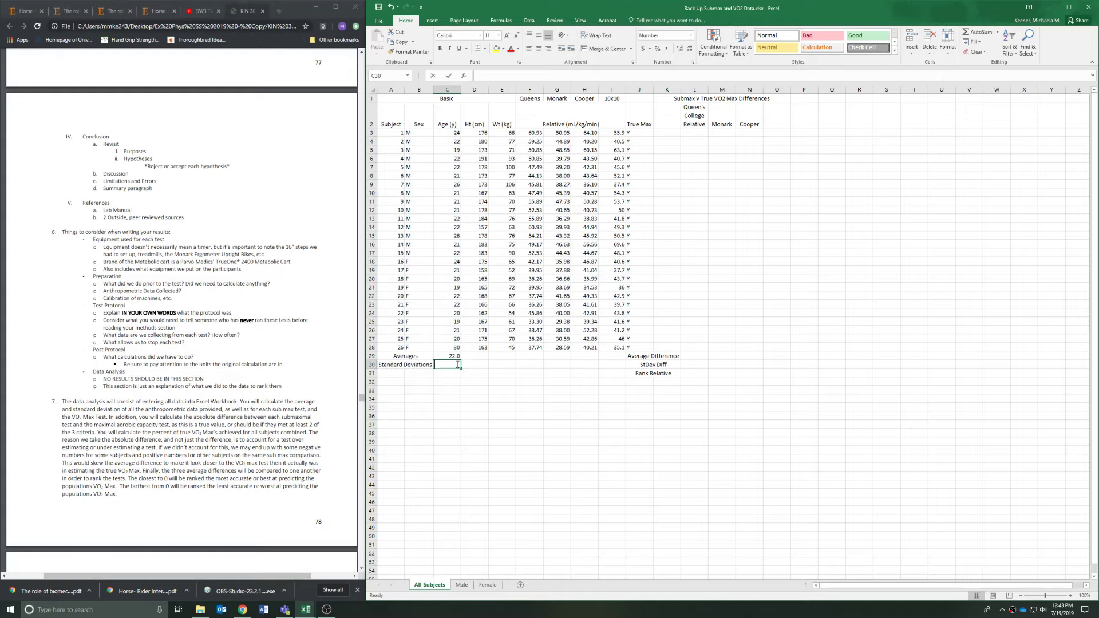
- Enter a STDEV.P formula over the ages C3:C28 in the Standard Deviations row
type("=s")
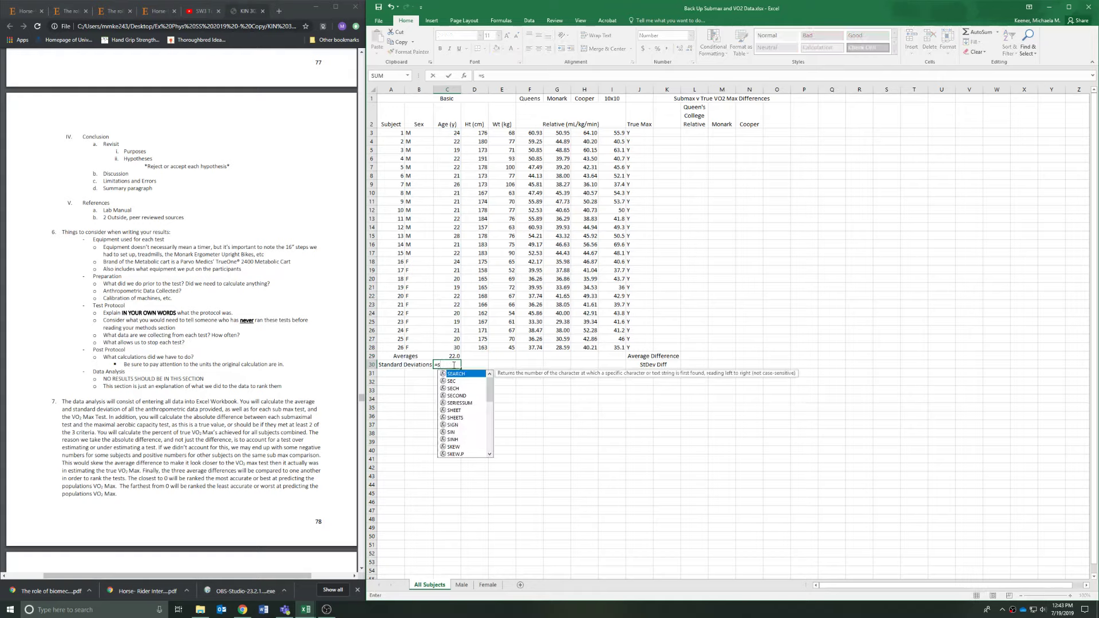
type("t")
double_click(457, 381)
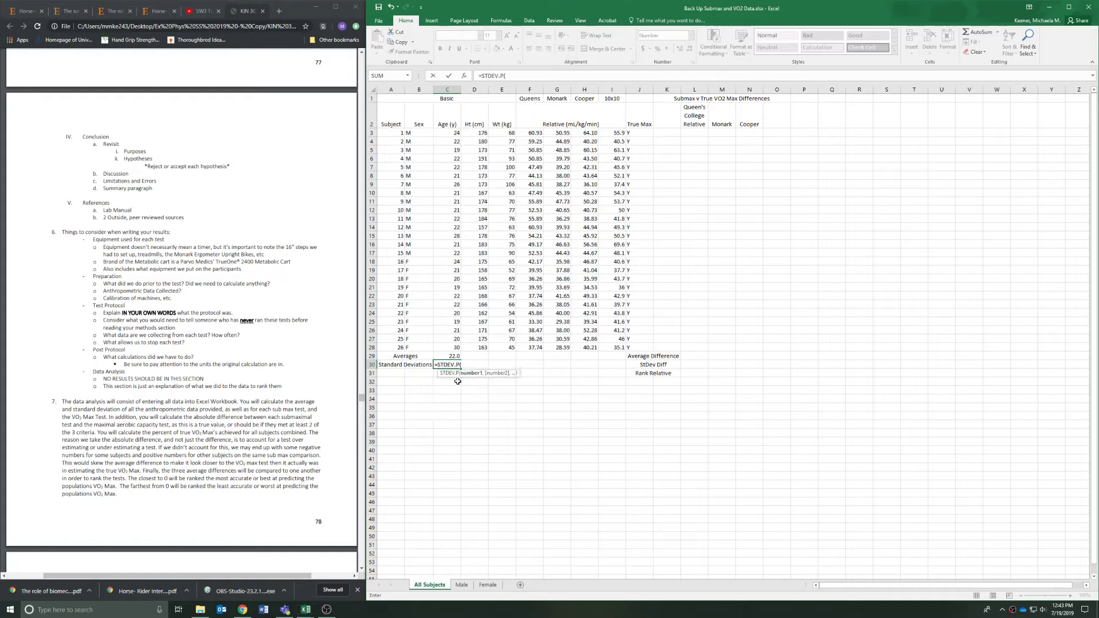
left_click_drag(429, 347, 448, 134)
key("Return")
- Fill the age average and standard deviation formulas across to the 10x10 column
left_click_drag(447, 356, 448, 365)
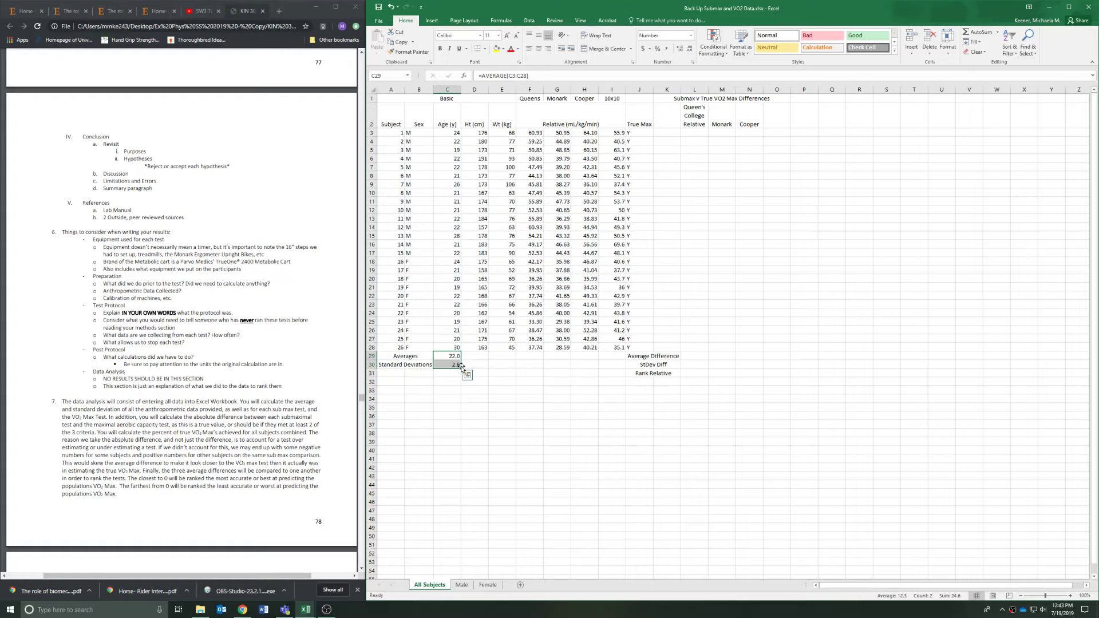
left_click_drag(462, 368, 617, 365)
left_click(611, 450)
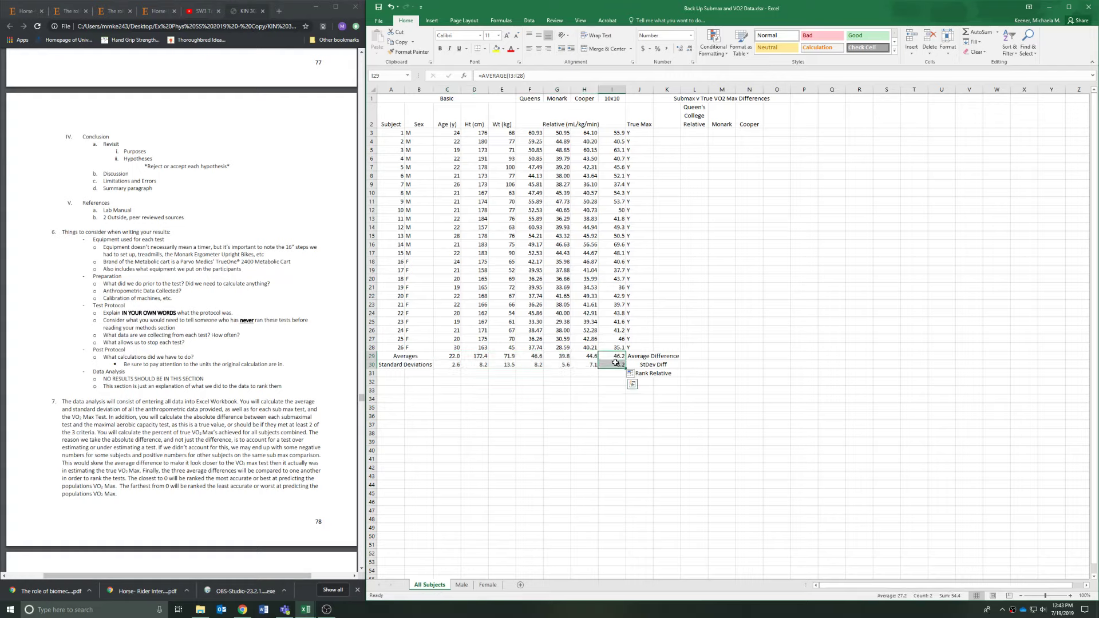
- Copy the 10x10 average and standard deviation formulas into L29:N30 for the three difference columns and increase their decimal places
key("ctrl+c")
left_click(694, 356)
key("ctrl+v")
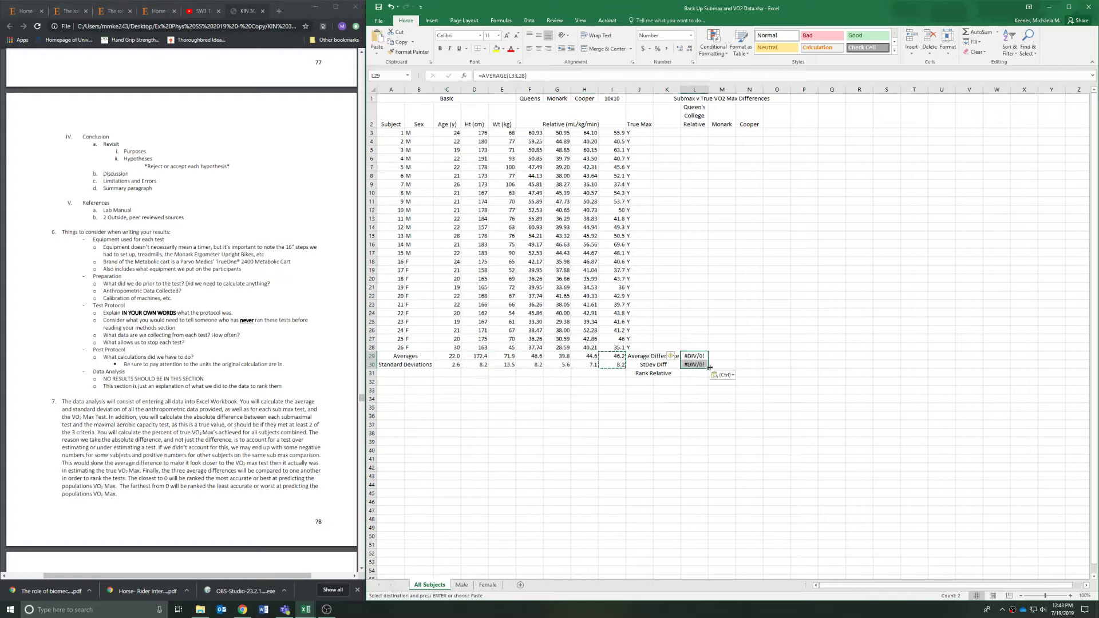
left_click_drag(716, 372, 753, 363)
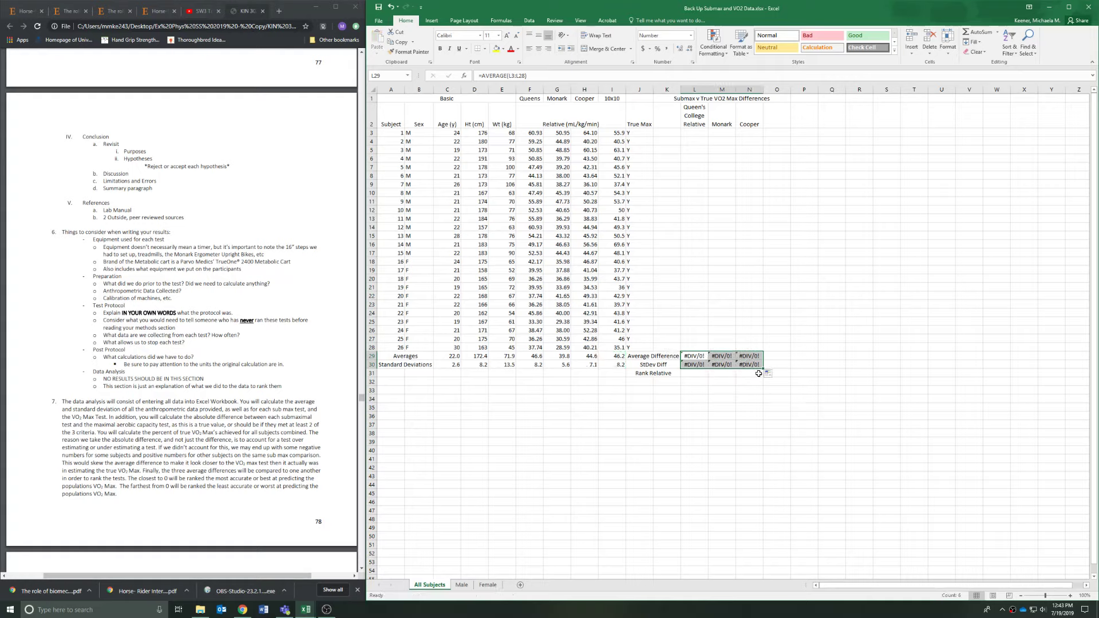
left_click(682, 50)
- On the Male sheet, fill the average and standard deviation formulas across to the 10x10 column and copy them into L18:N19
left_click(461, 585)
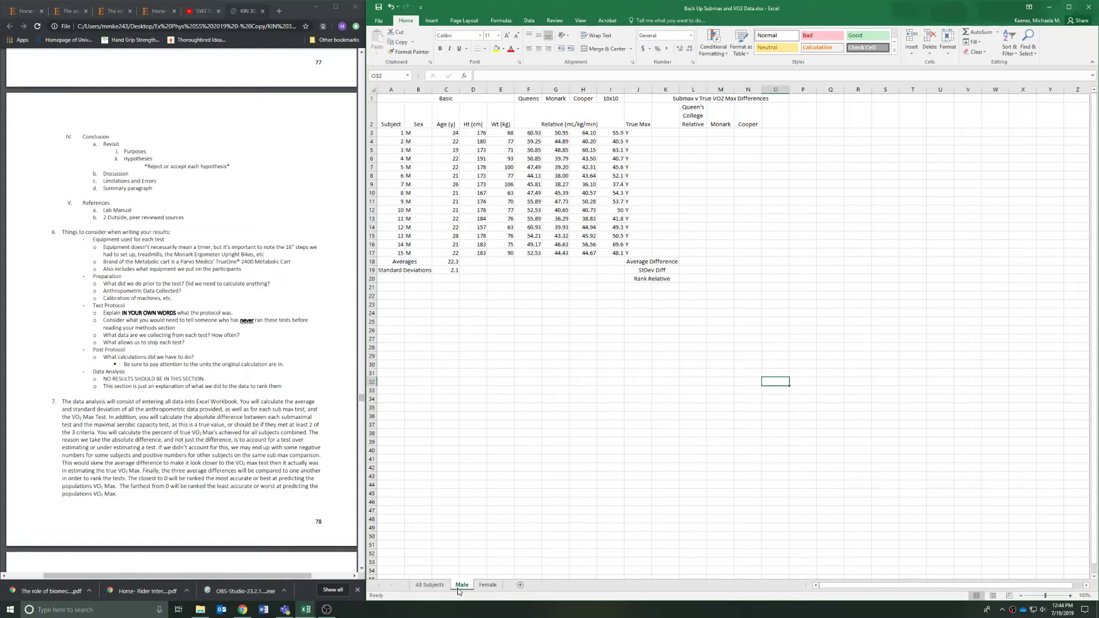
left_click_drag(450, 264, 616, 268)
key("ctrl+c")
left_click_drag(690, 261, 760, 275)
key("ctrl+v")
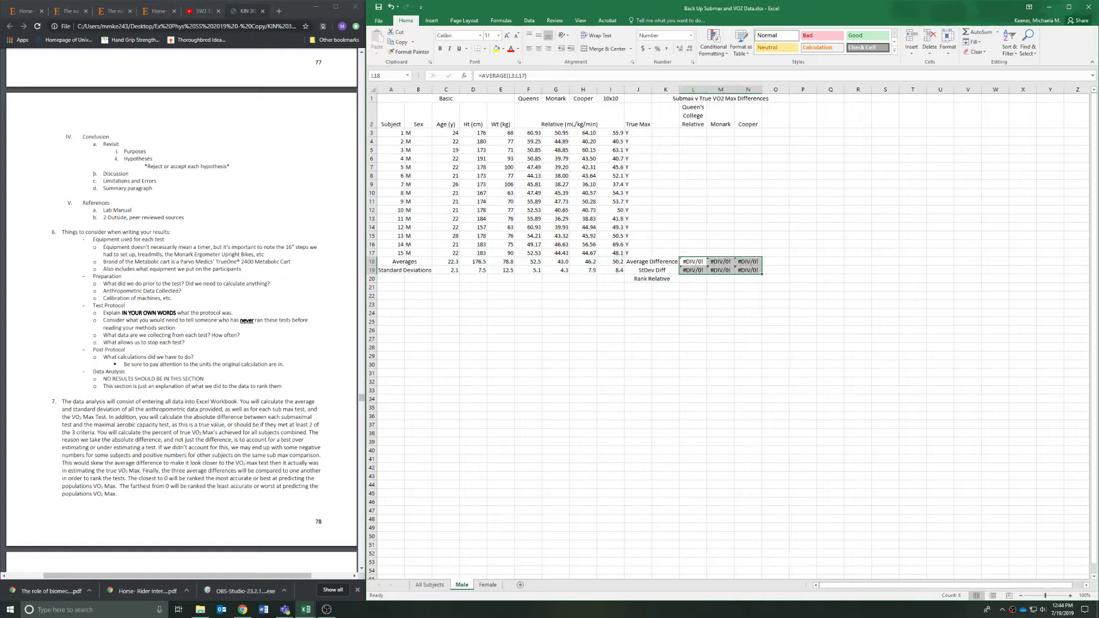
- On the Female sheet, fill the average and standard deviation formulas across to the 10x10 column and copy them into L14:N15
left_click(488, 585)
left_click_drag(452, 227, 624, 240)
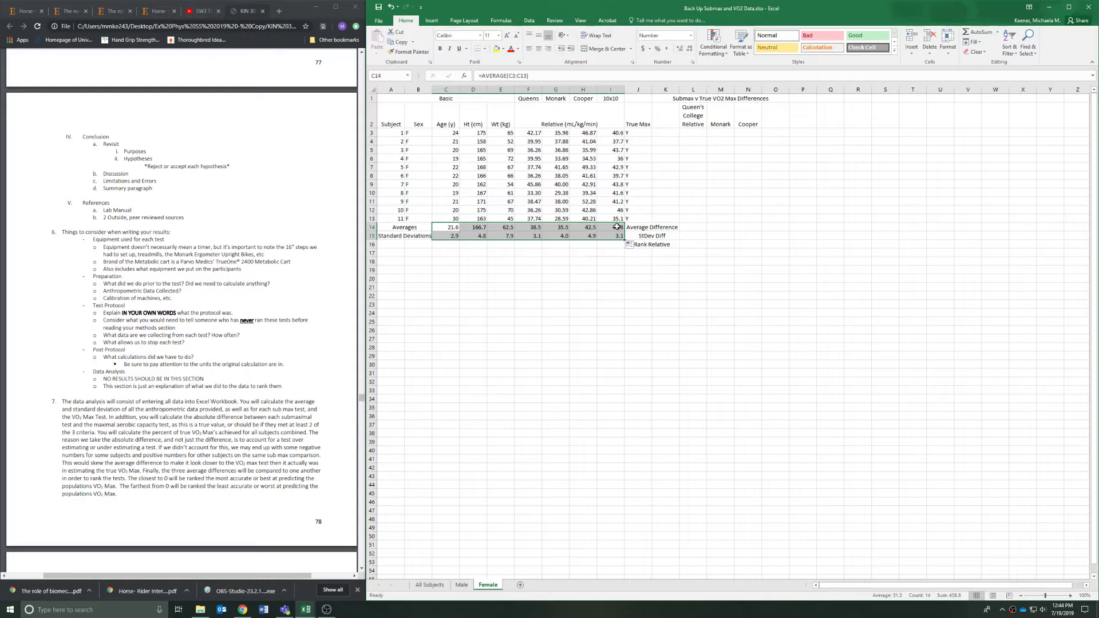
left_click_drag(617, 227, 617, 235)
key("ctrl+c")
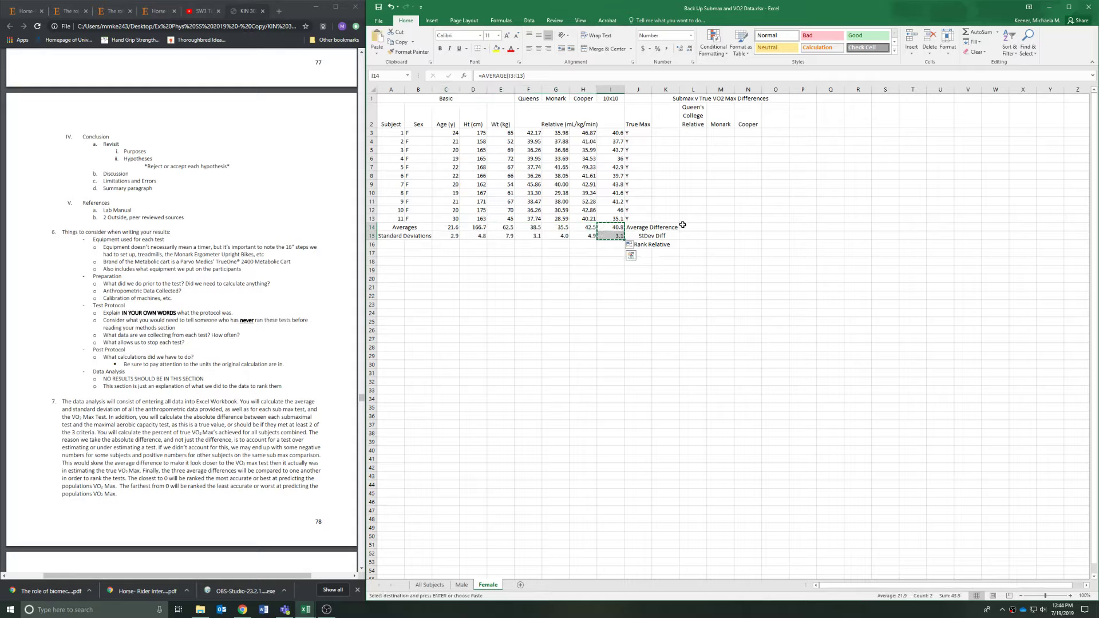
left_click(690, 227)
key("ctrl+v")
left_click(710, 242)
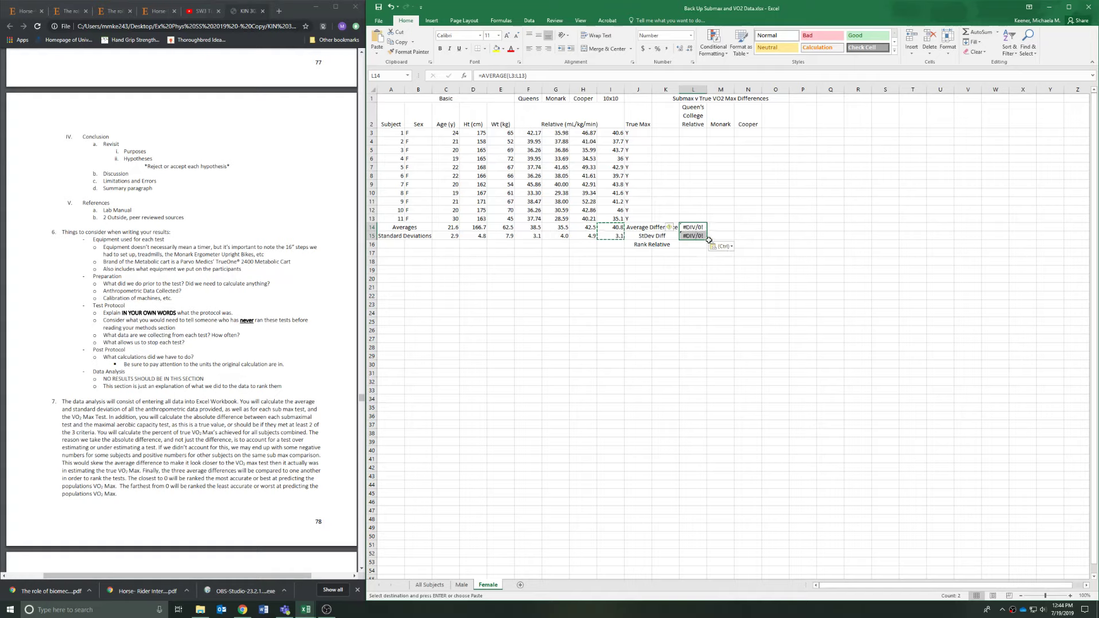
left_click_drag(709, 239, 761, 239)
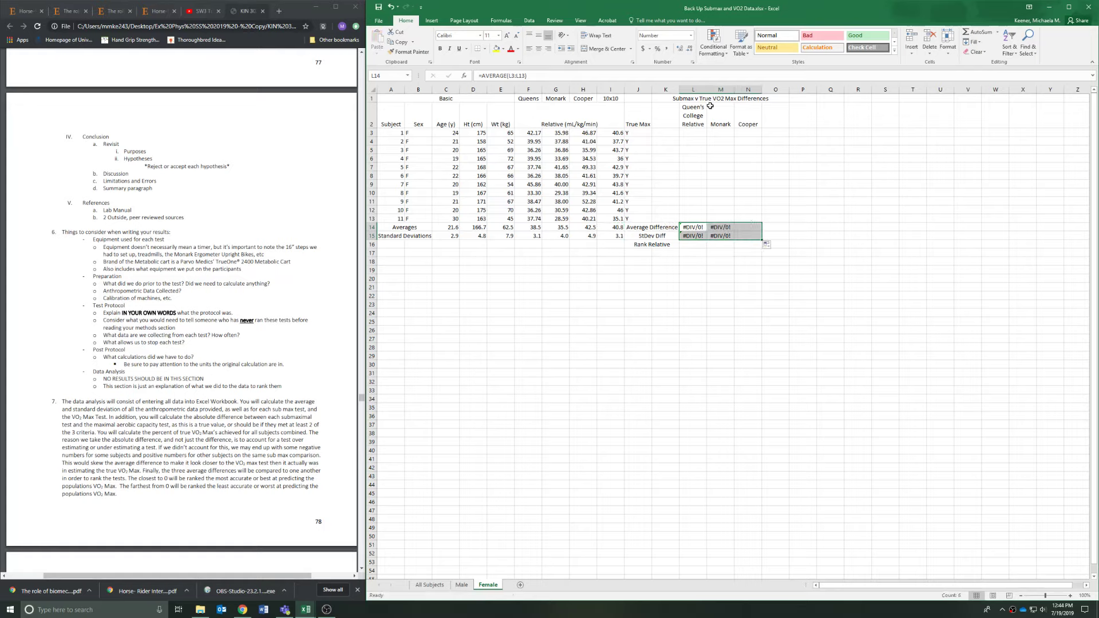
left_click(555, 373)
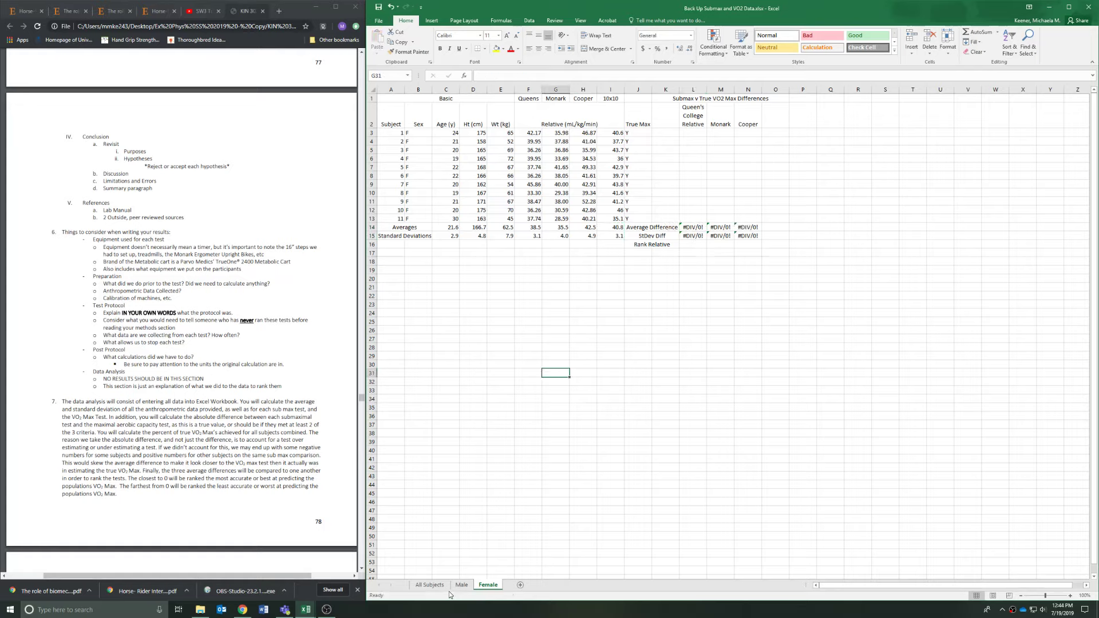
left_click(528, 502)
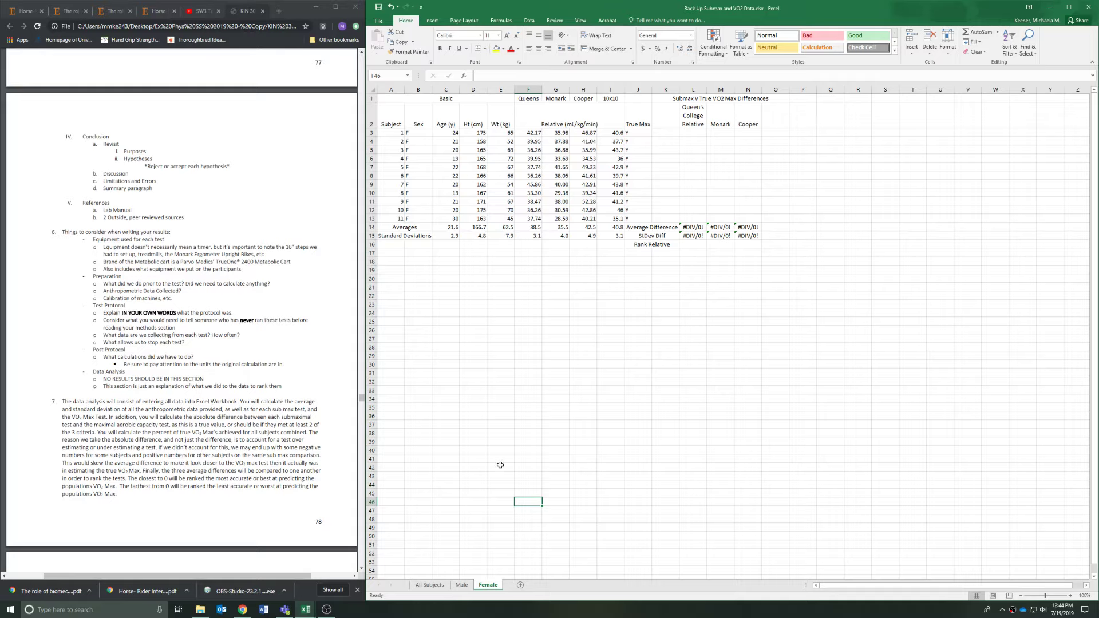
left_click(466, 584)
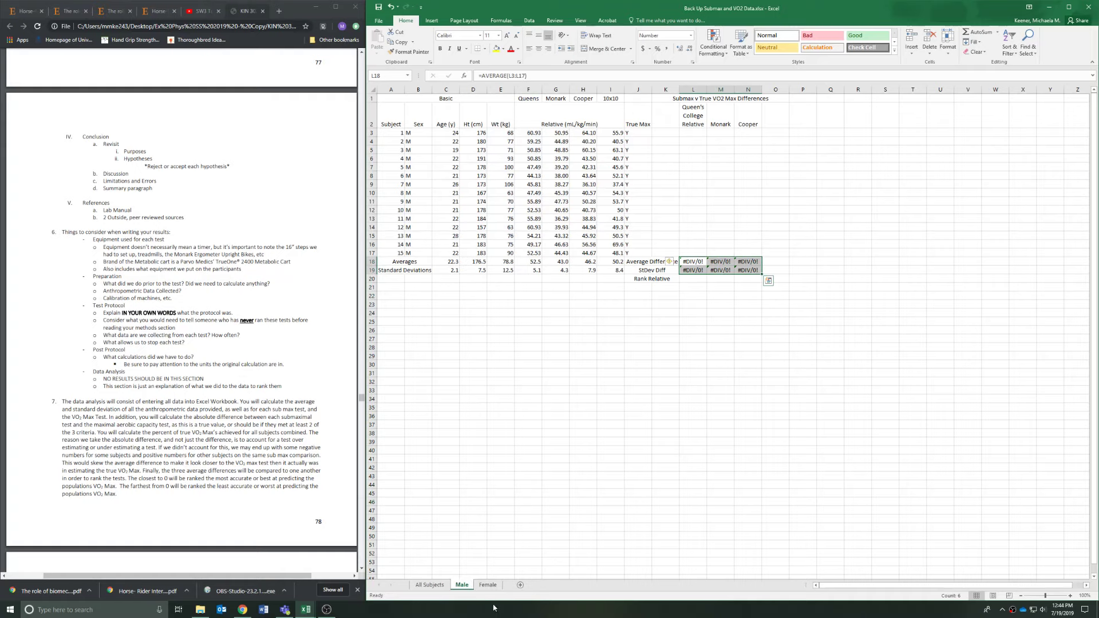
left_click(488, 584)
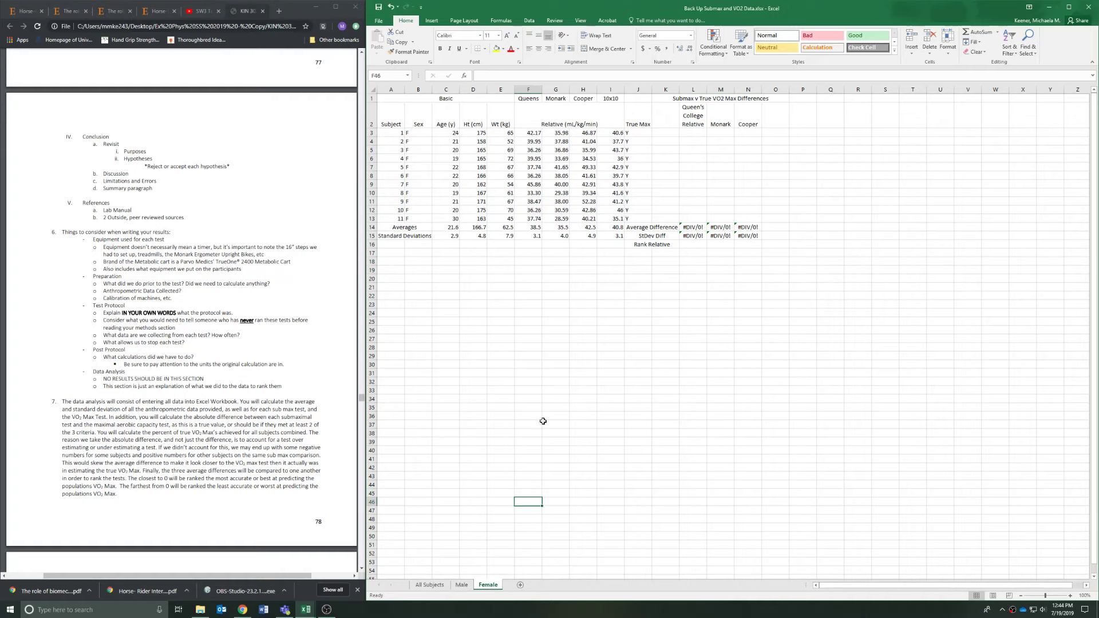
- Select cell L3 on the Female sheet and group the All Subjects, Male and Female sheets for simultaneous editing
left_click(699, 133)
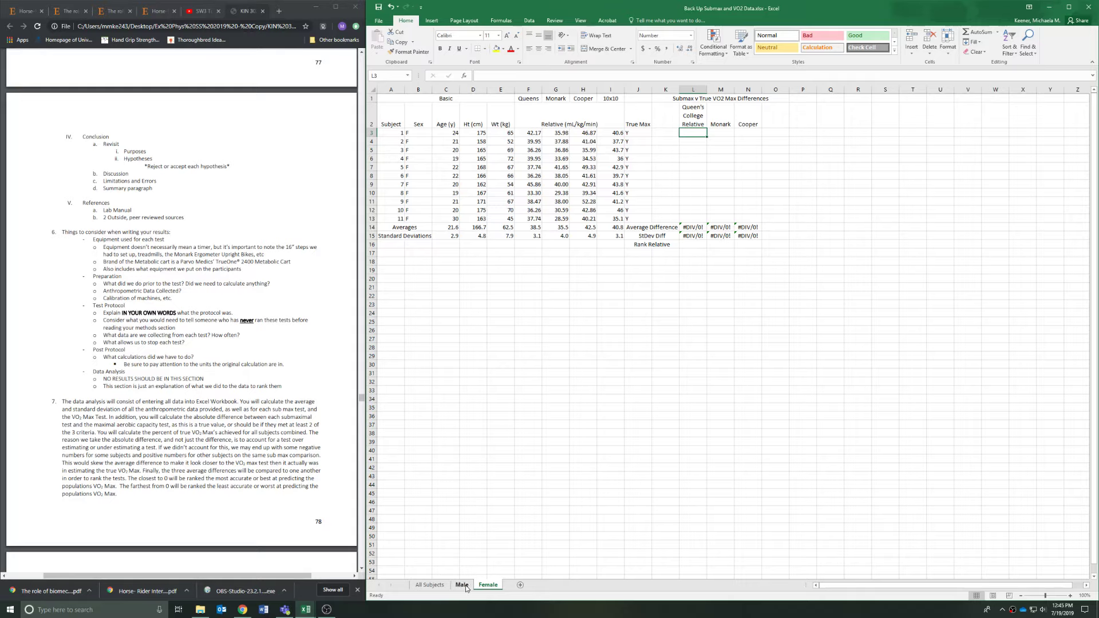
left_click(426, 590, "ctrl")
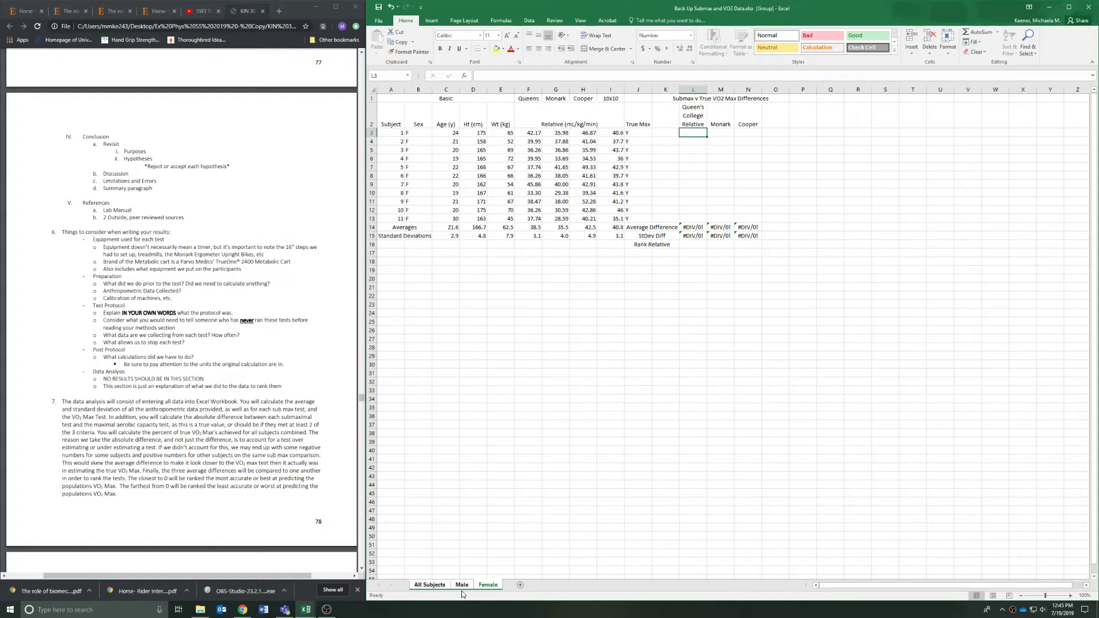
left_click(428, 586)
left_click(484, 586)
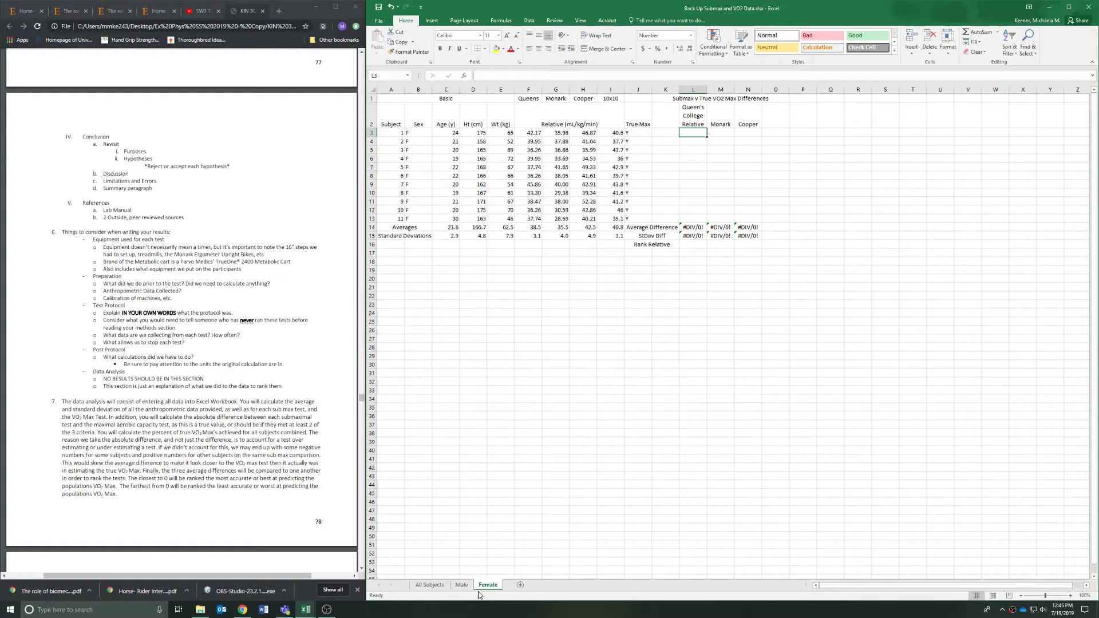
left_click(443, 584, "shift")
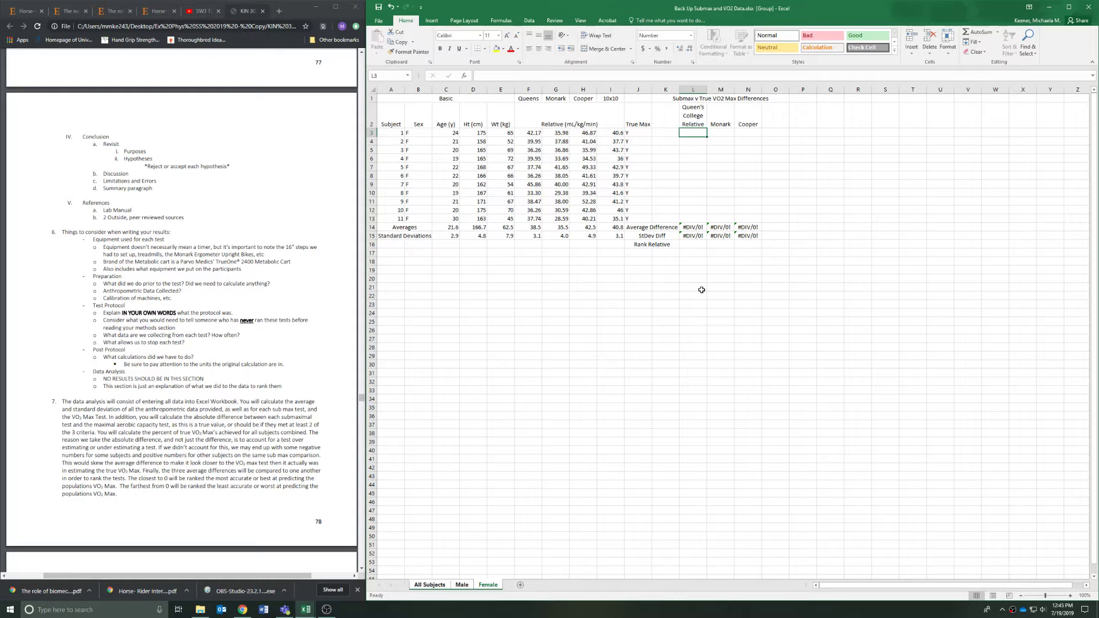
- Enter =ABS($I3-F3) in L3 for the absolute difference between true max and Queens, keeping column I fixed
type("=")
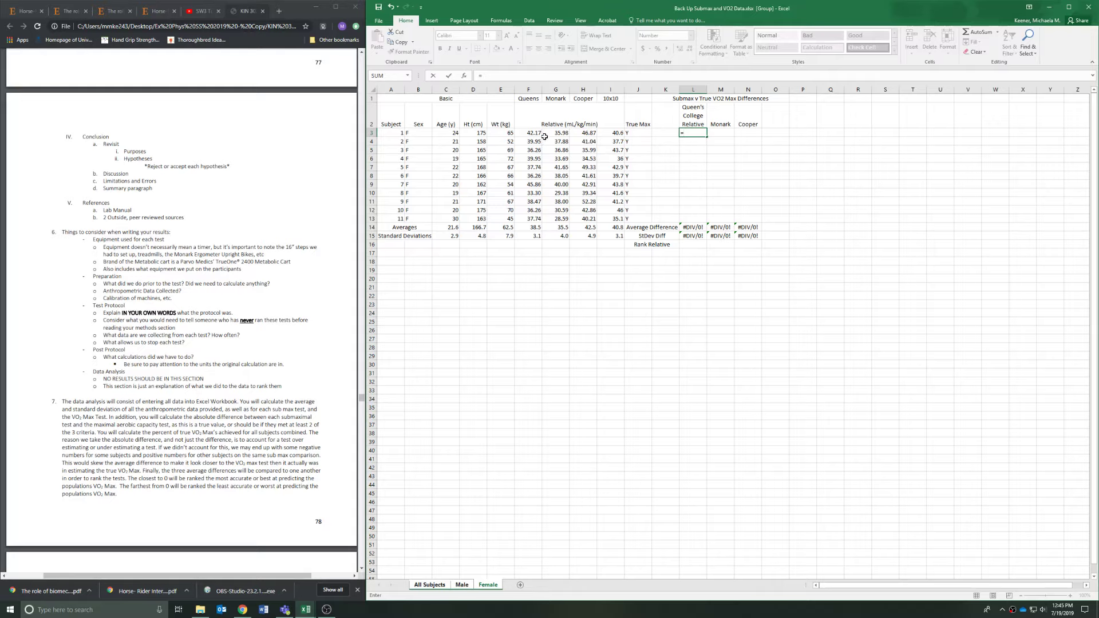
type("ab")
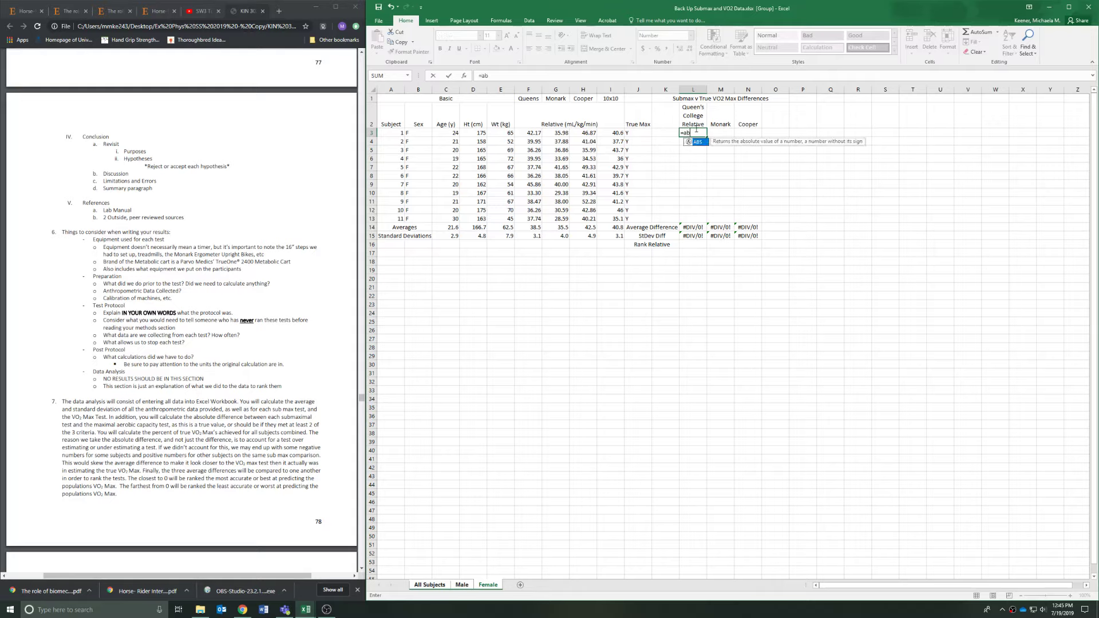
type("s")
double_click(699, 142)
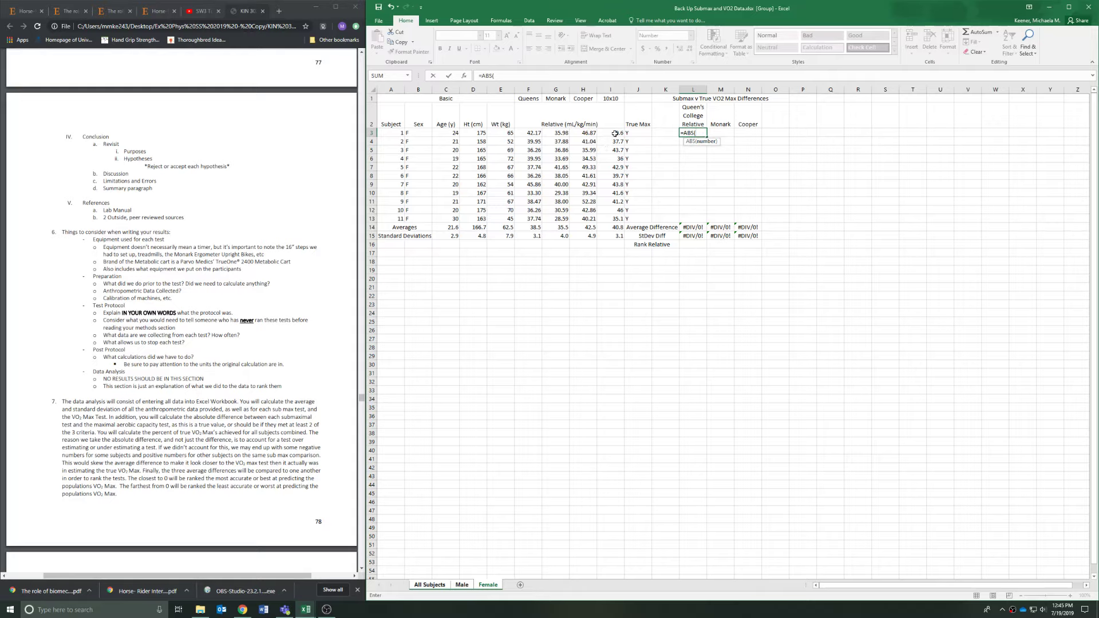
left_click(615, 133)
left_click(697, 133)
key("Left")
key("Left")
type("$")
left_click(533, 132)
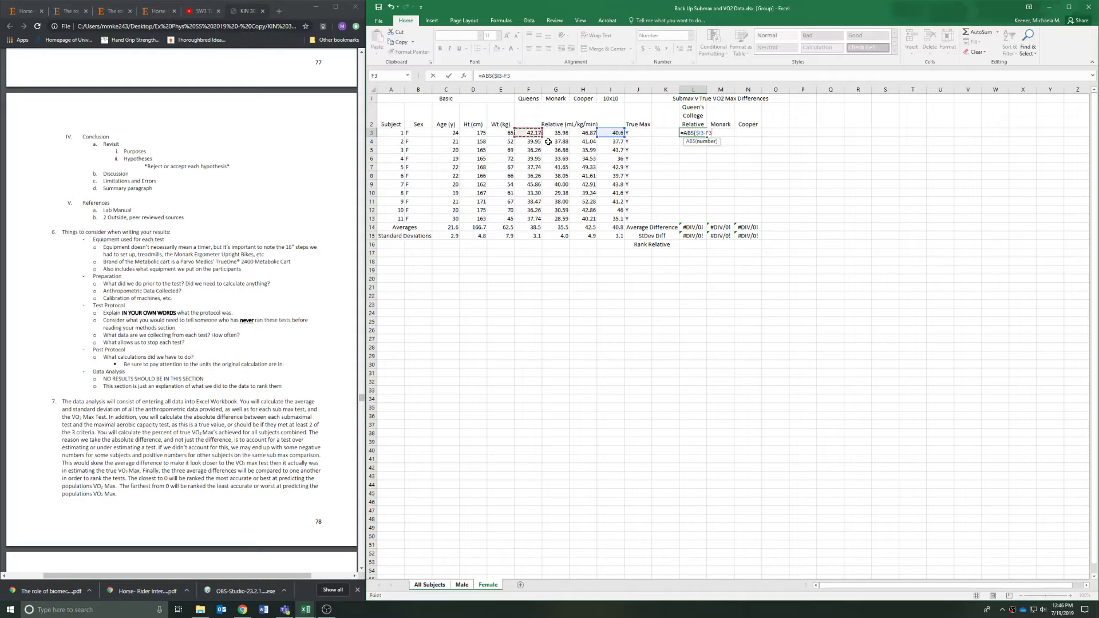
key("Return")
- Fill the absolute difference formula from L3 across to the Monark and Cooper columns
left_click(702, 133)
left_click_drag(708, 138, 759, 136)
left_click(743, 155)
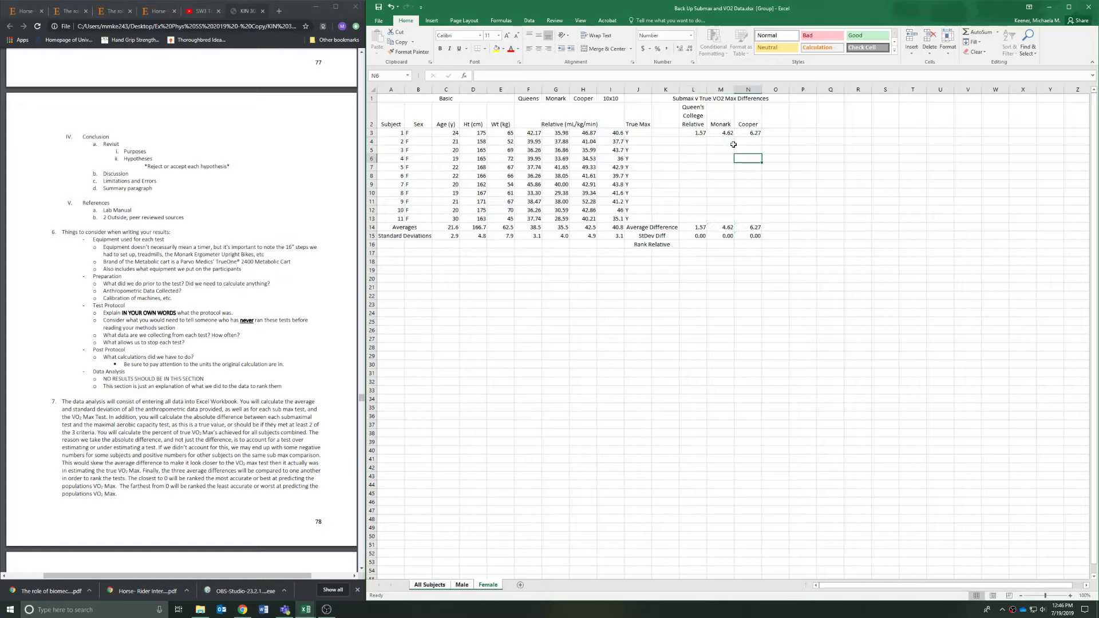
- Check the cell references in the Monark and Cooper difference formulas of row 3
double_click(728, 134)
key("Escape")
double_click(740, 134)
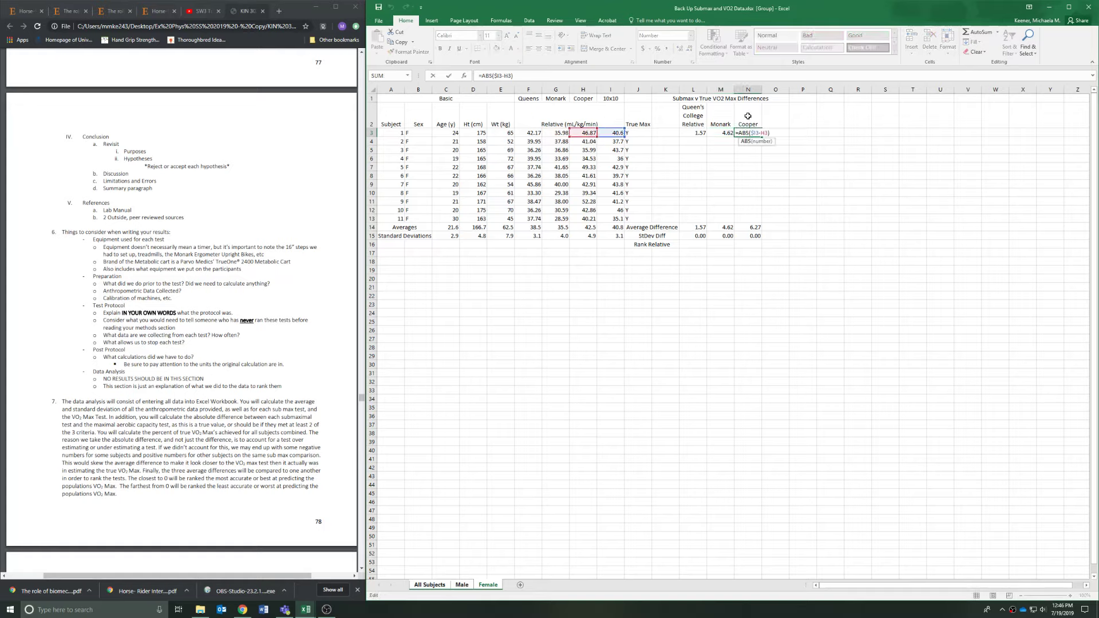
key("Escape")
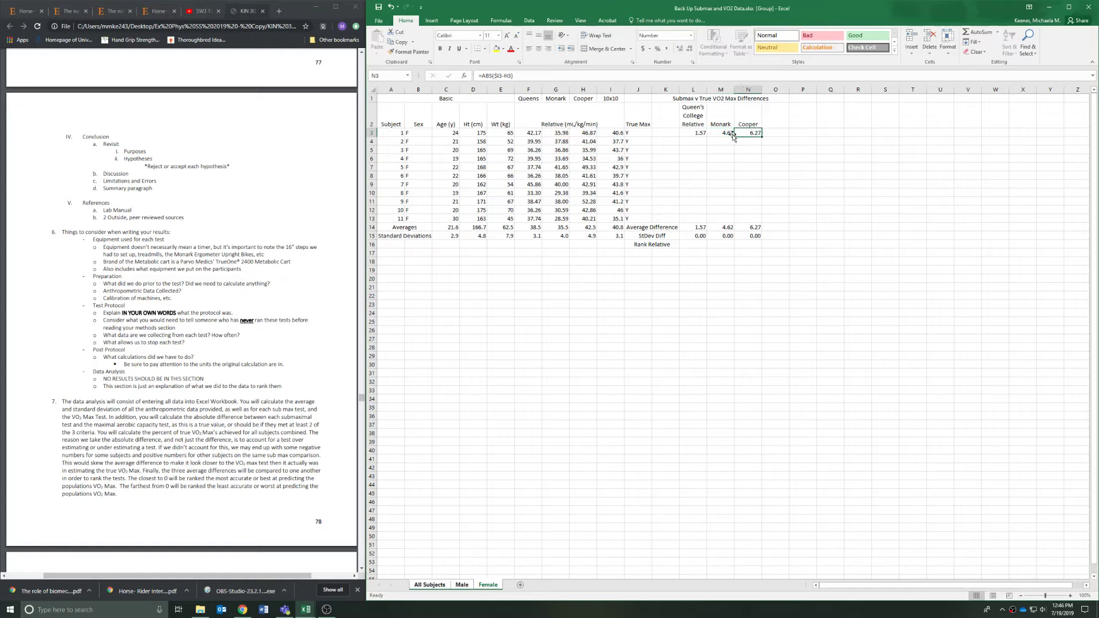
- Fill the three absolute difference formulas in L3:N3 down through row 13 on the grouped sheets
left_click(700, 134)
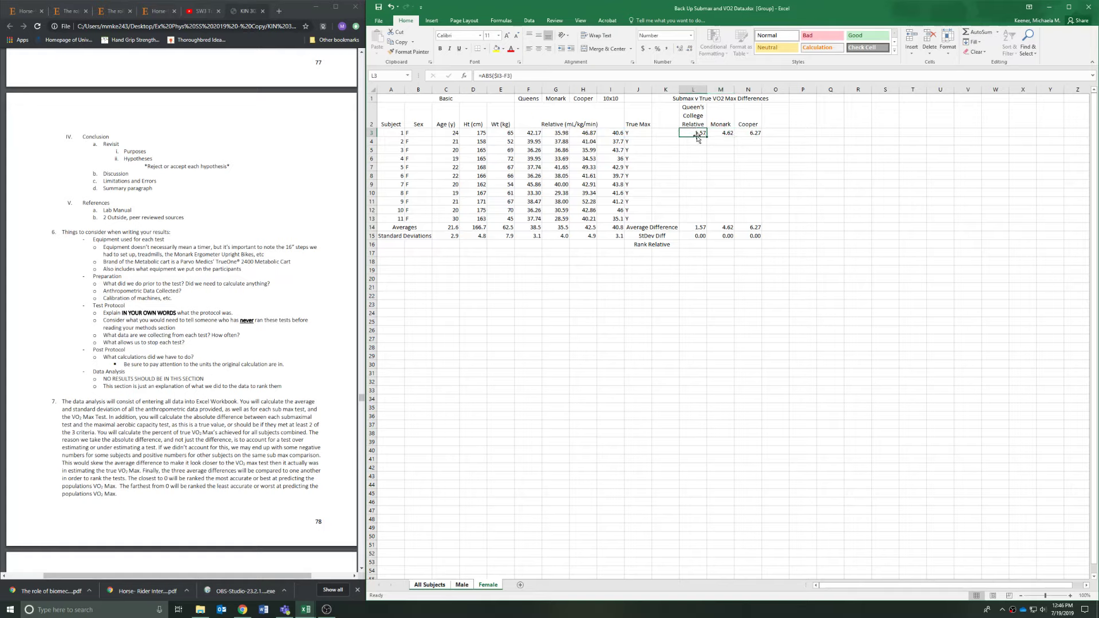
left_click_drag(700, 134, 764, 221)
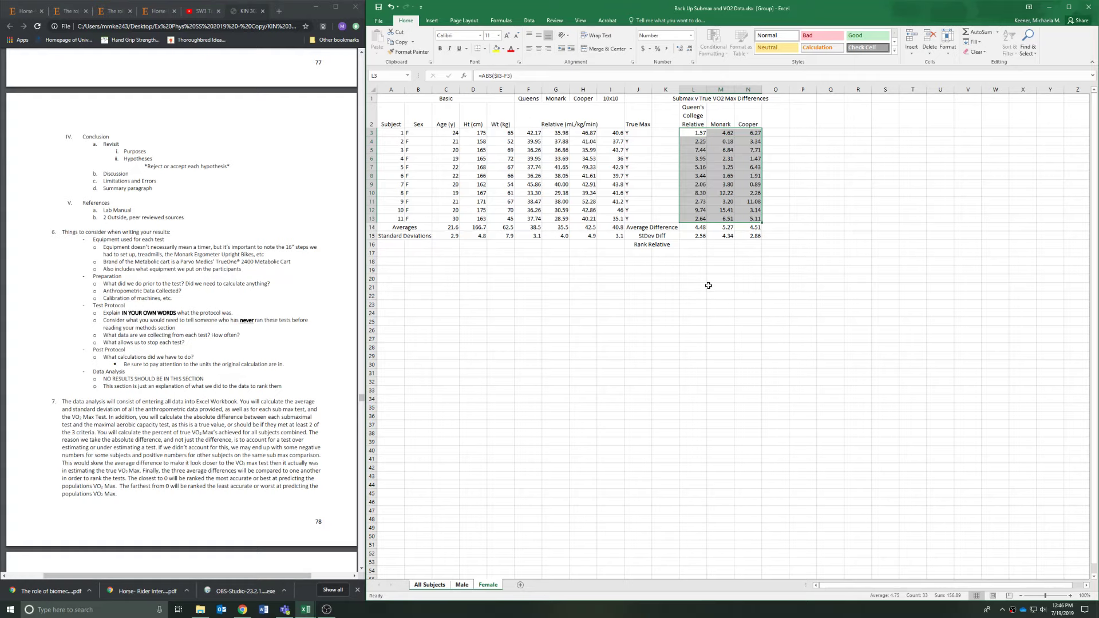
left_click_drag(711, 280, 718, 273)
left_click(776, 243)
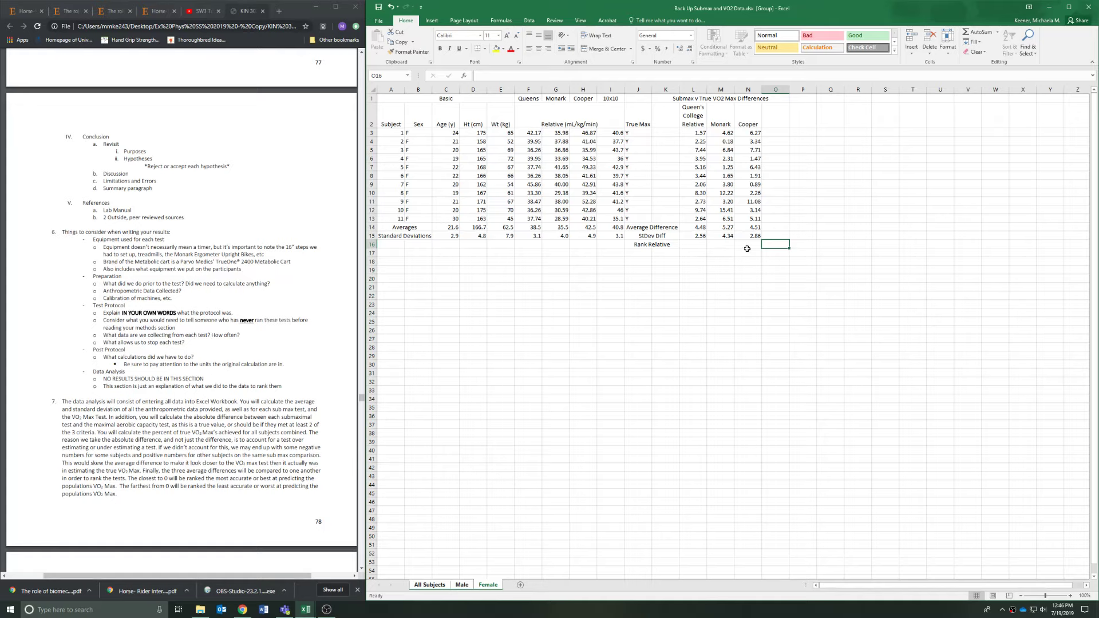
- Compare the average differences and standard deviations of the Queens, Monark and Cooper tests in L14:N15 on the Female sheet
left_click_drag(720, 235, 742, 230)
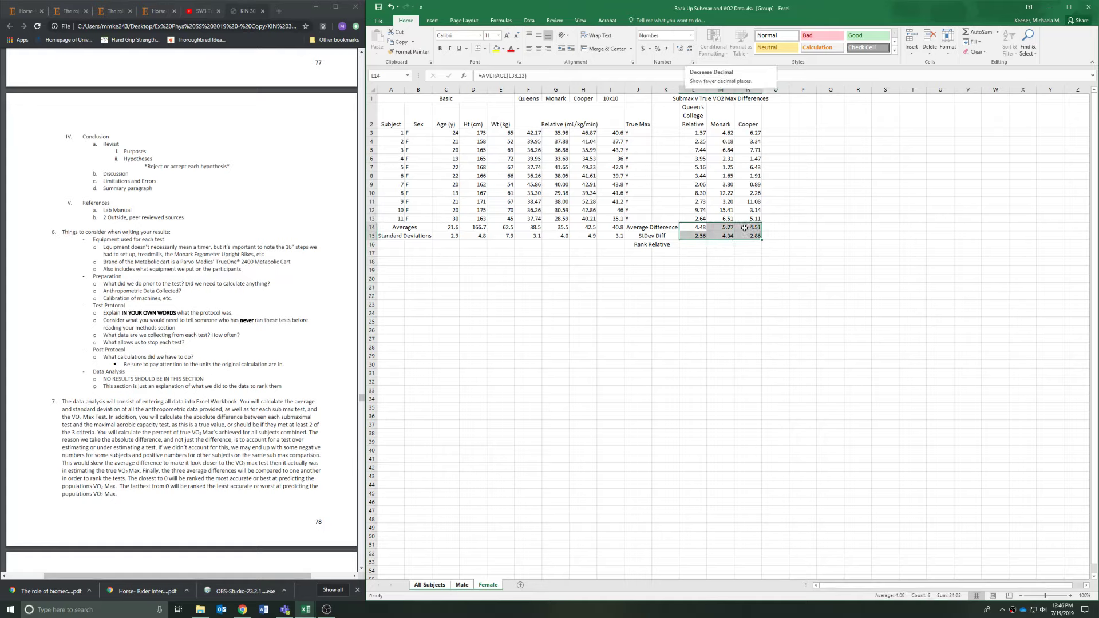
left_click(724, 254)
left_click(704, 244)
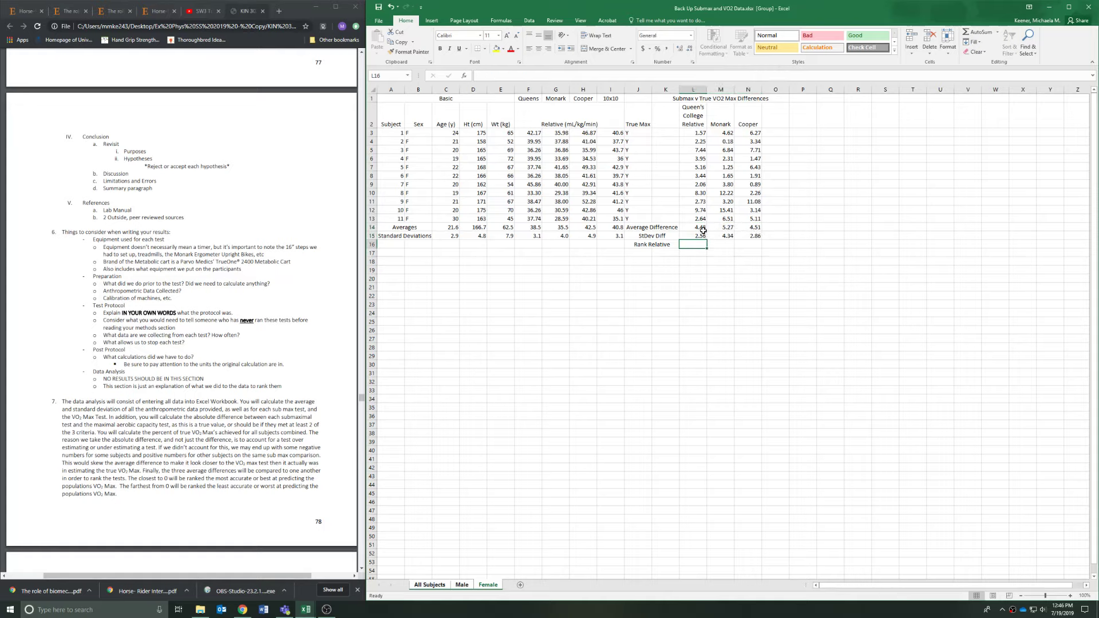
left_click_drag(699, 229, 751, 227)
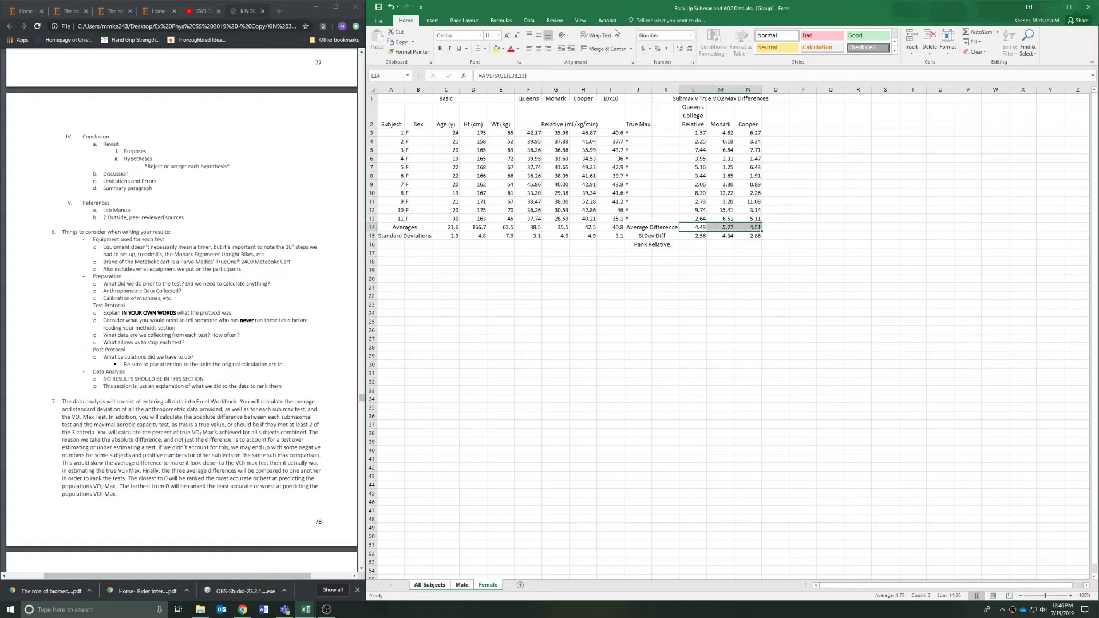
left_click(690, 51)
left_click(680, 49)
left_click(703, 253)
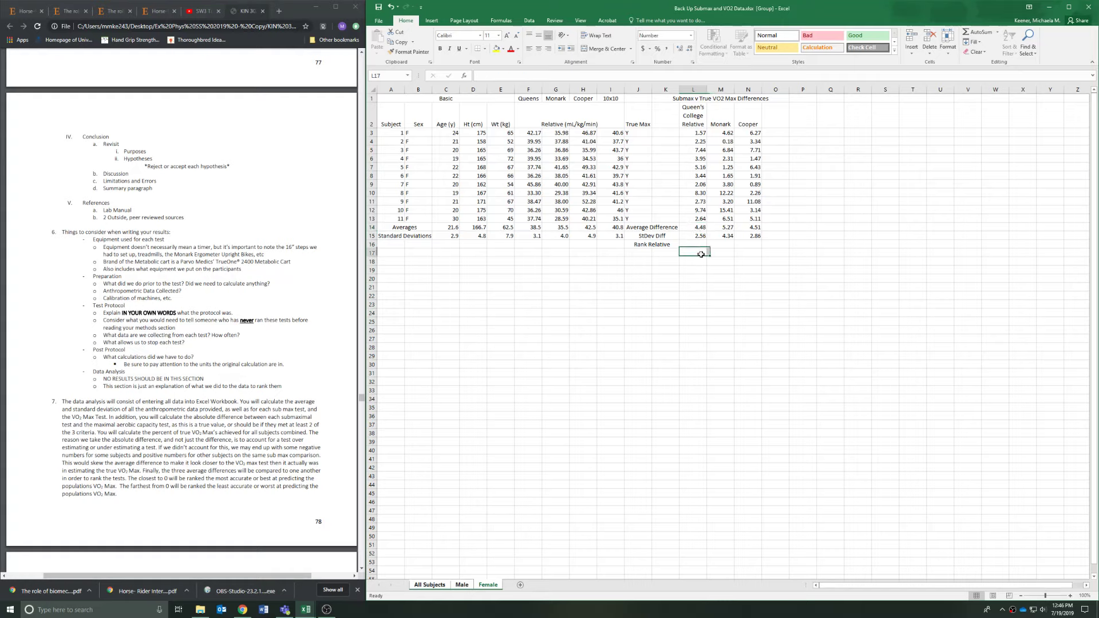
left_click(704, 244)
left_click_drag(705, 239, 731, 244)
left_click(753, 253)
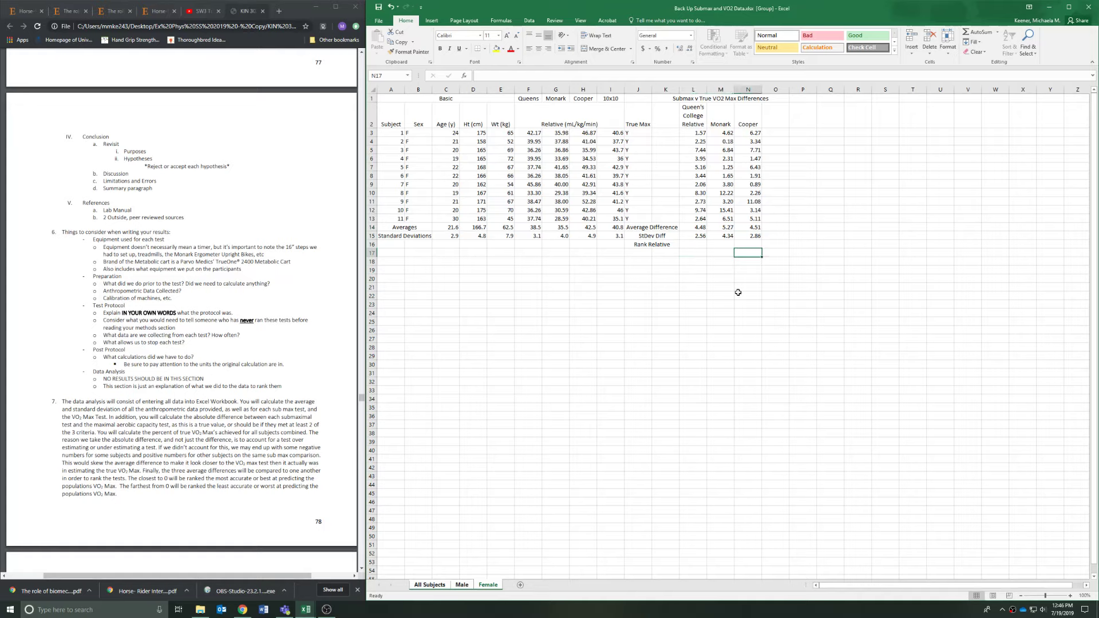
- Enter the female test ranks in row 16: 1 for Queens, 3 for Monark and 2 for Cooper
left_click(697, 246)
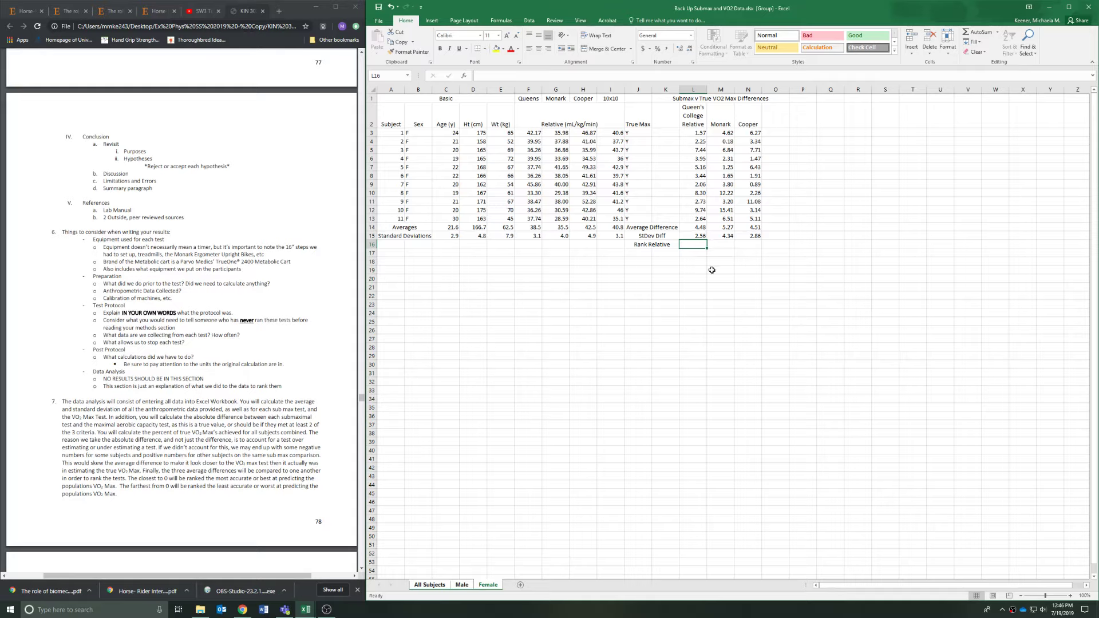
type("1")
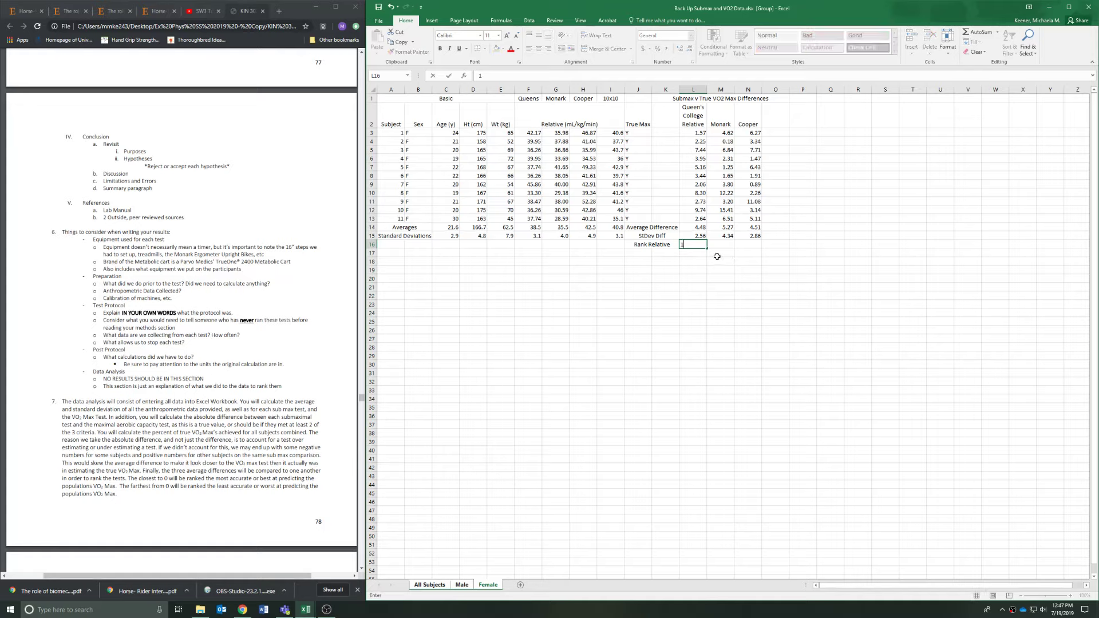
left_click(758, 246)
type("2")
left_click(729, 246)
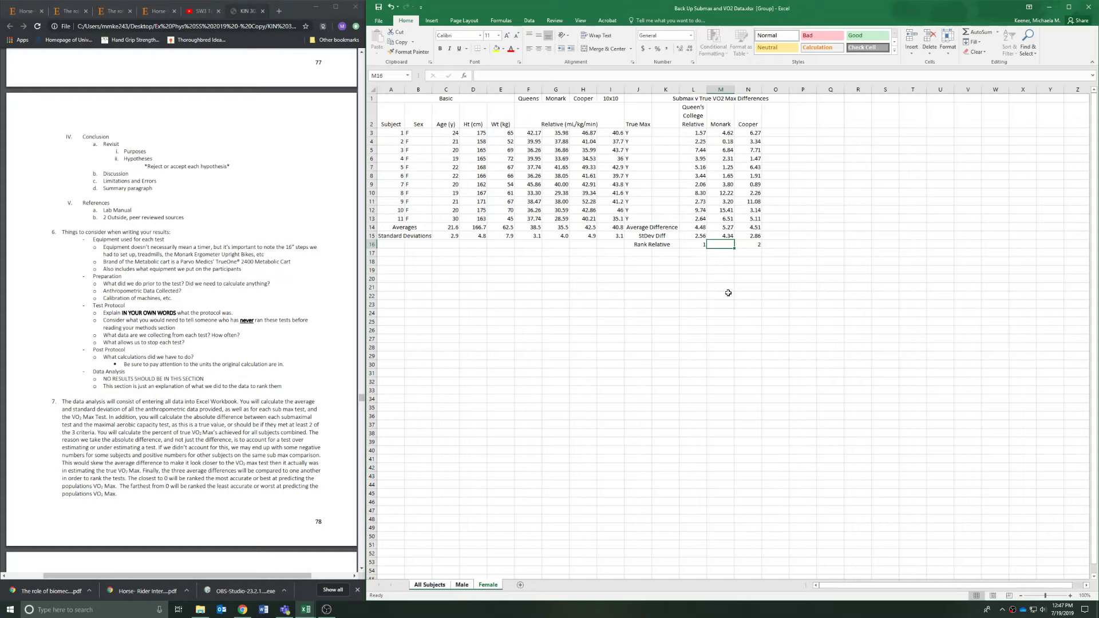
type("3")
left_click(633, 373)
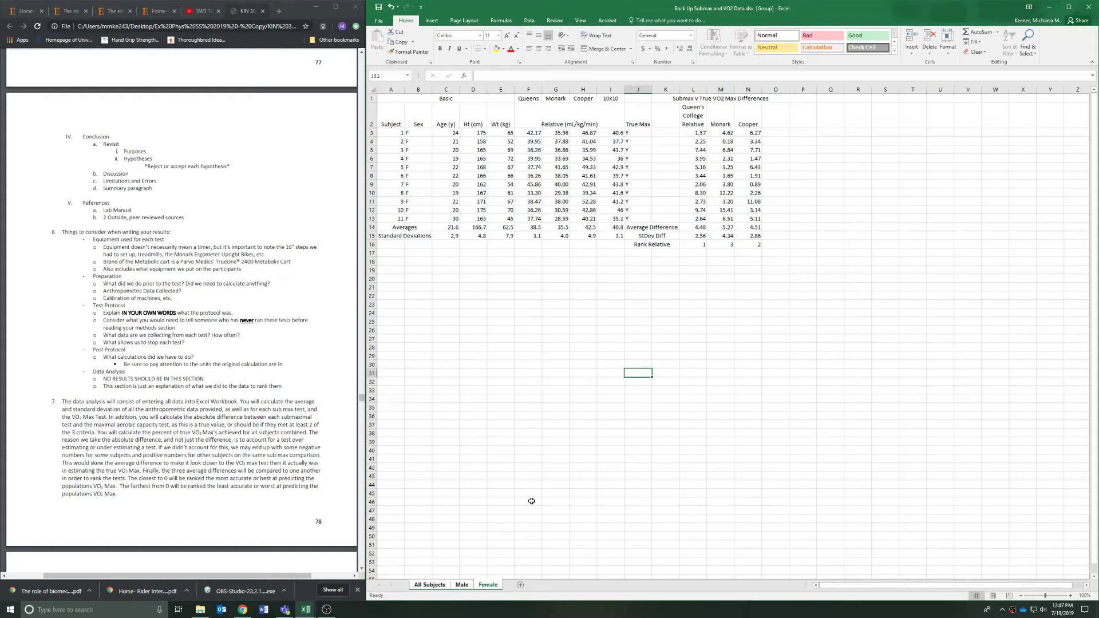
- On the Male sheet, fill the absolute difference formulas in L13:N13 down through row 17
left_click(465, 586)
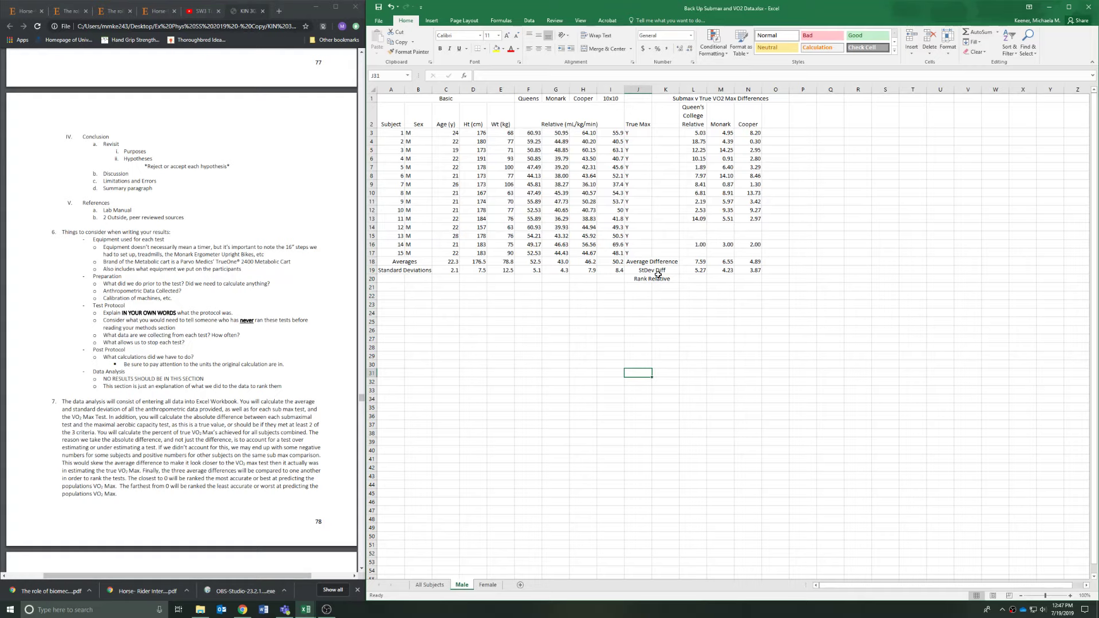
left_click_drag(700, 218, 765, 255)
left_click(693, 278)
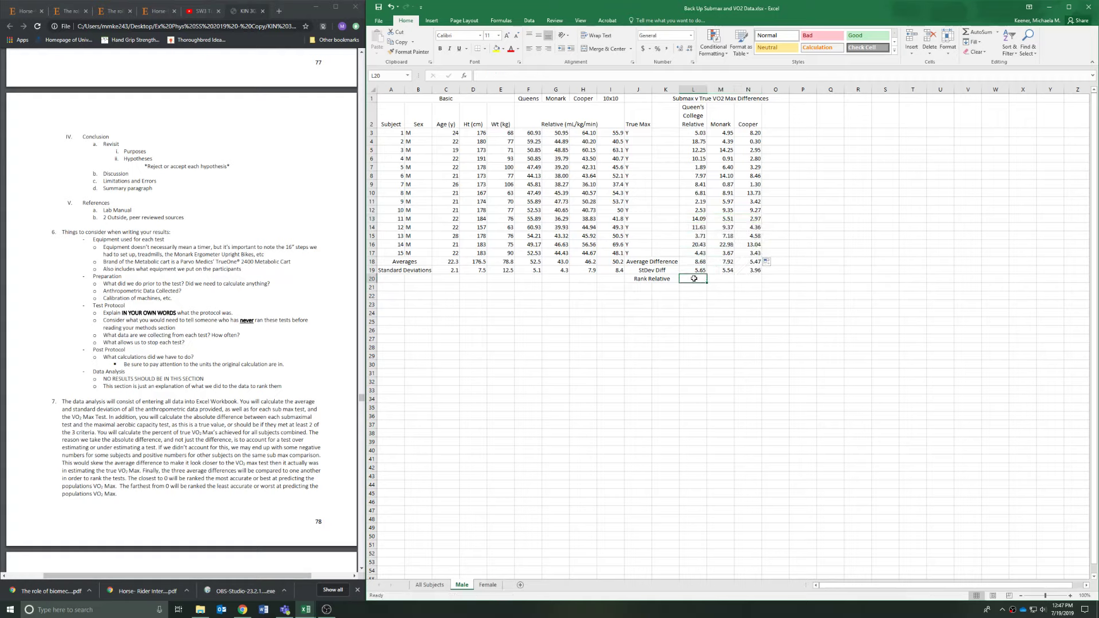
- Enter the male test ranks in row 20: 1 for Cooper, 2 for Monark and 3 for Queens
left_click(754, 279)
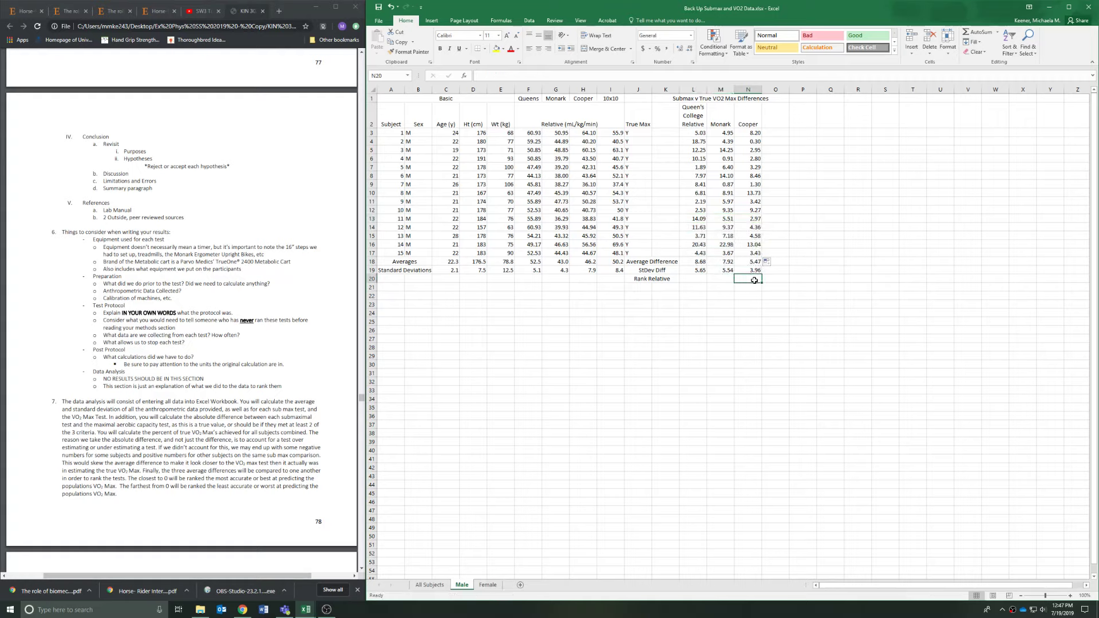
type("1")
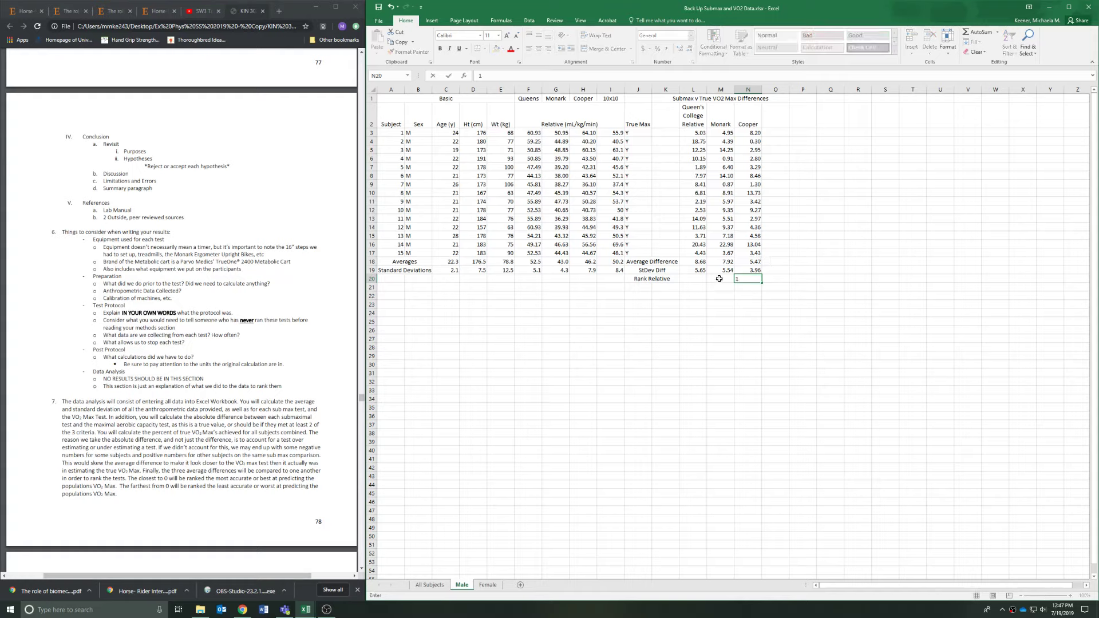
left_click(718, 281)
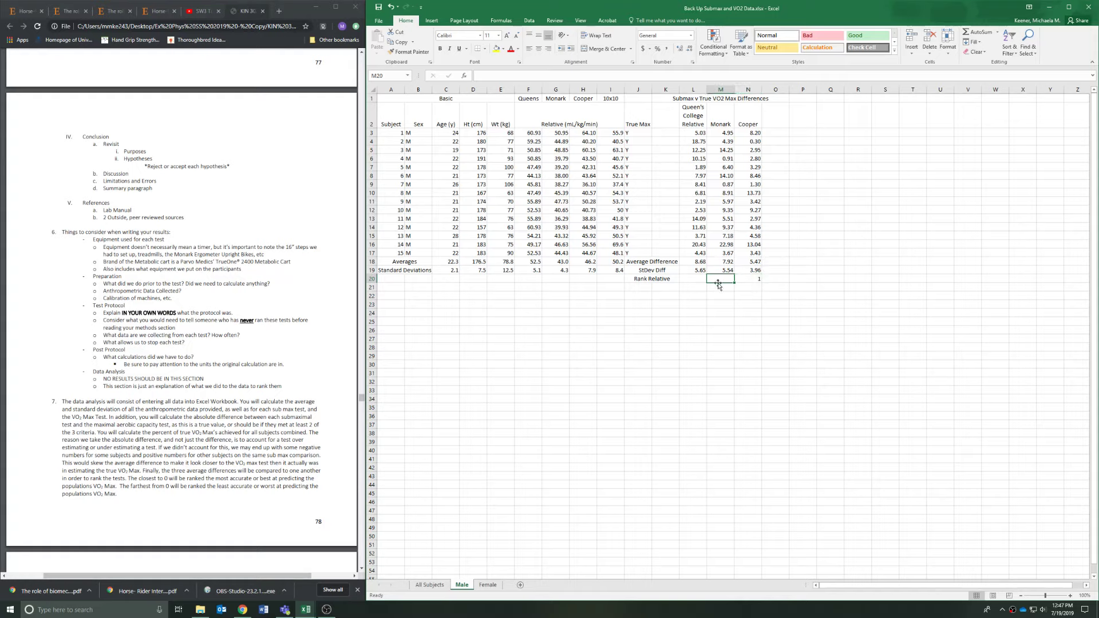
type("2")
left_click(704, 282)
type("3")
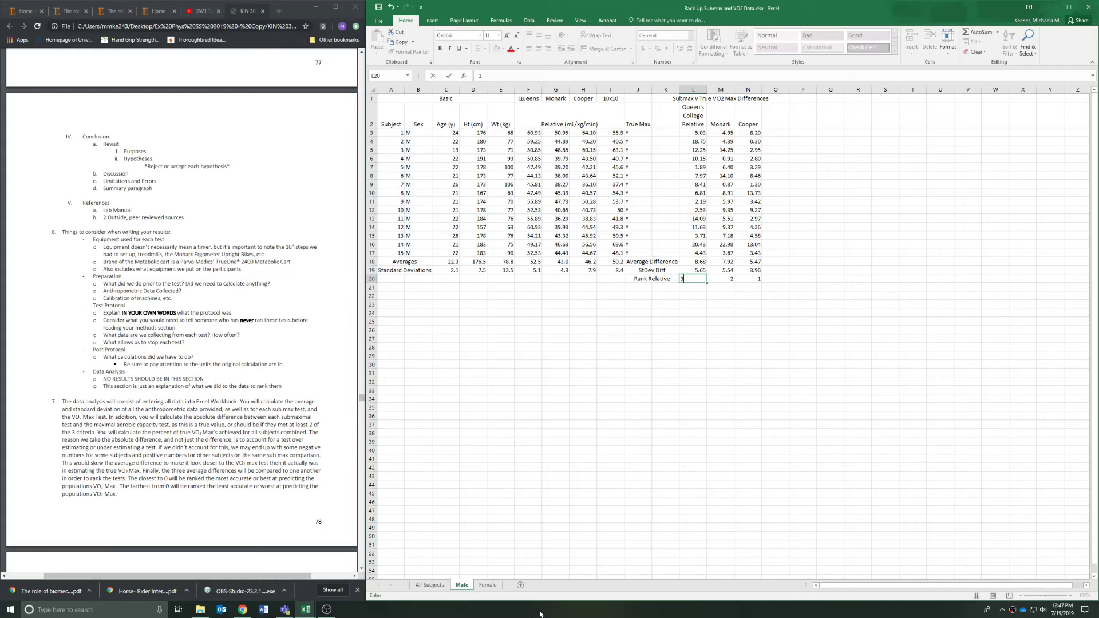
- On the All Subjects sheet, fill the absolute difference formulas in L13:N13 down through row 28
left_click(430, 585)
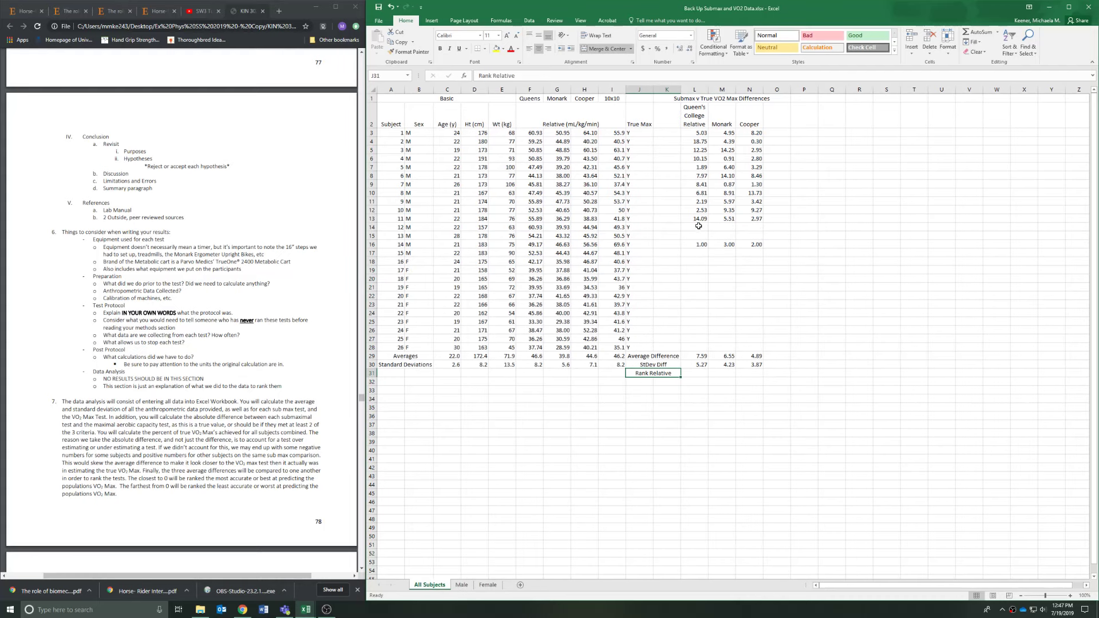
left_click_drag(698, 220, 758, 221)
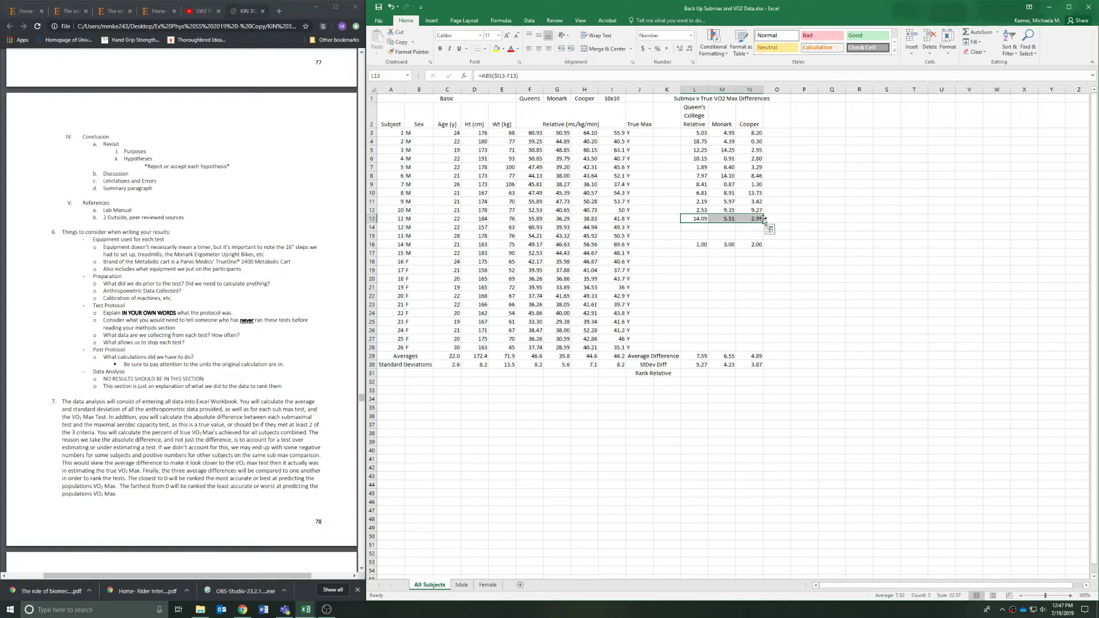
left_click_drag(763, 222, 763, 351)
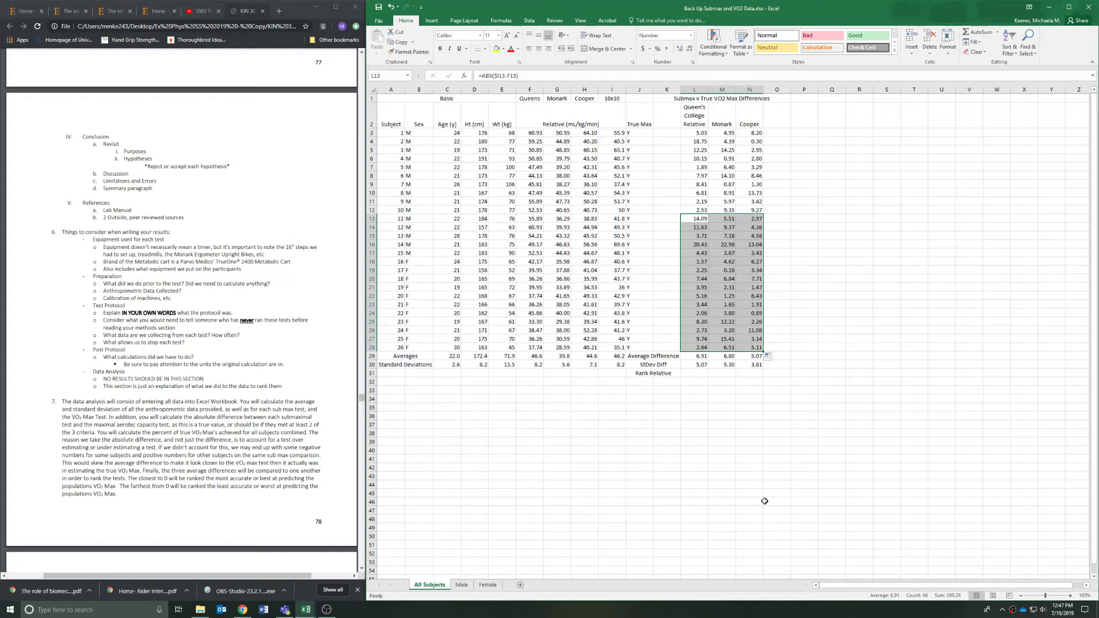
- Enter the ranks for all subjects in row 31 (Cooper 1, Monark 2, Queens 3) and check them against the average differences
left_click(738, 372)
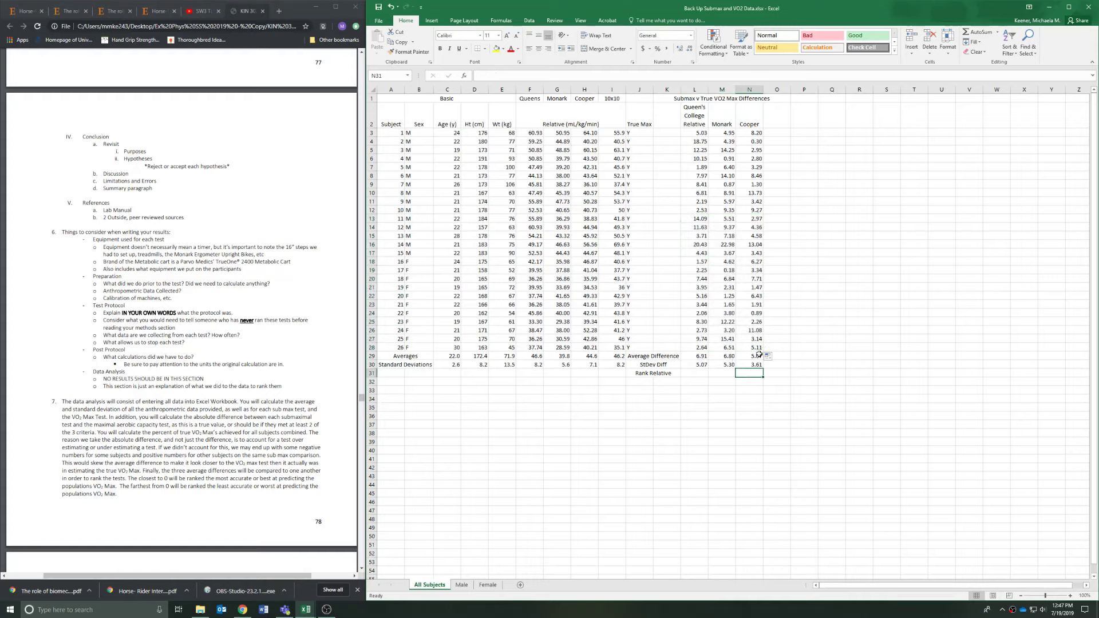
type("1")
key("Left")
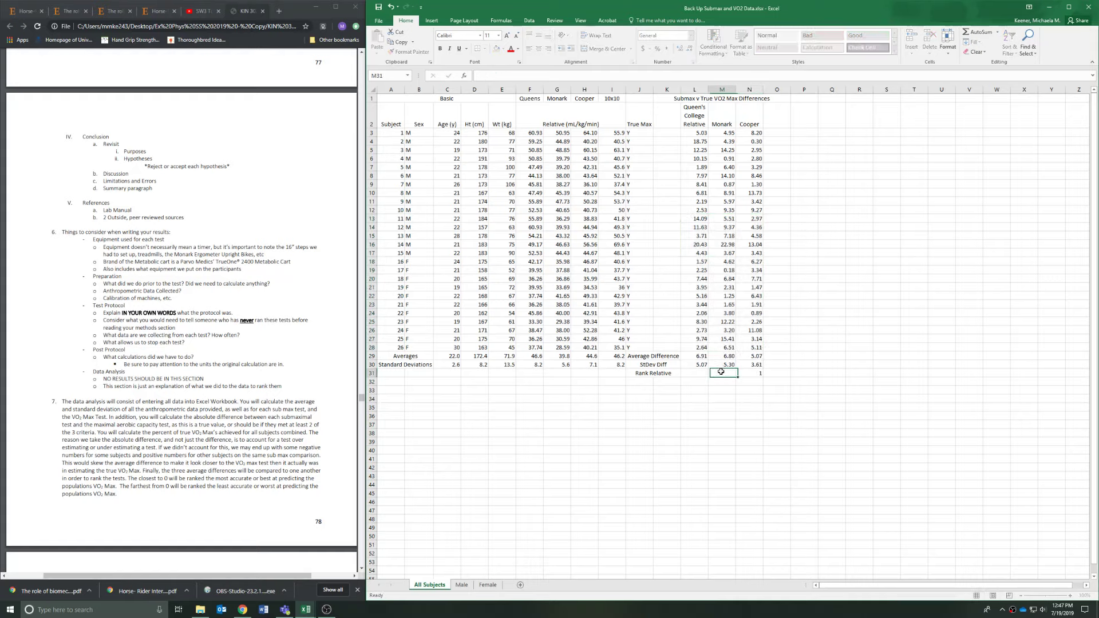
type("2")
key("Left")
type("3")
left_click_drag(720, 473, 719, 467)
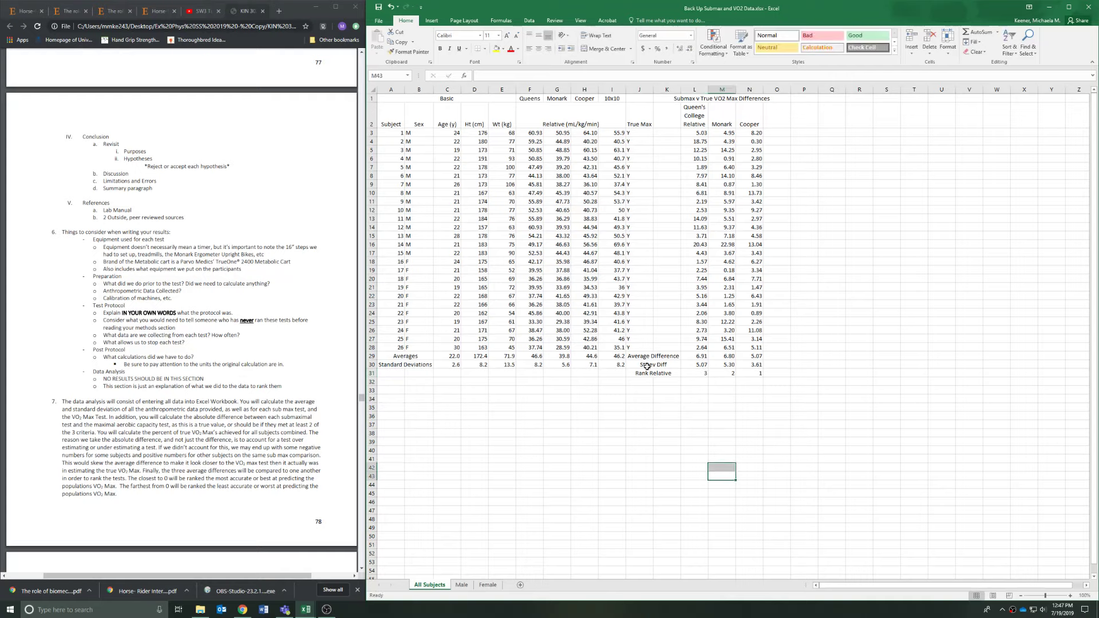
left_click_drag(646, 356, 753, 356)
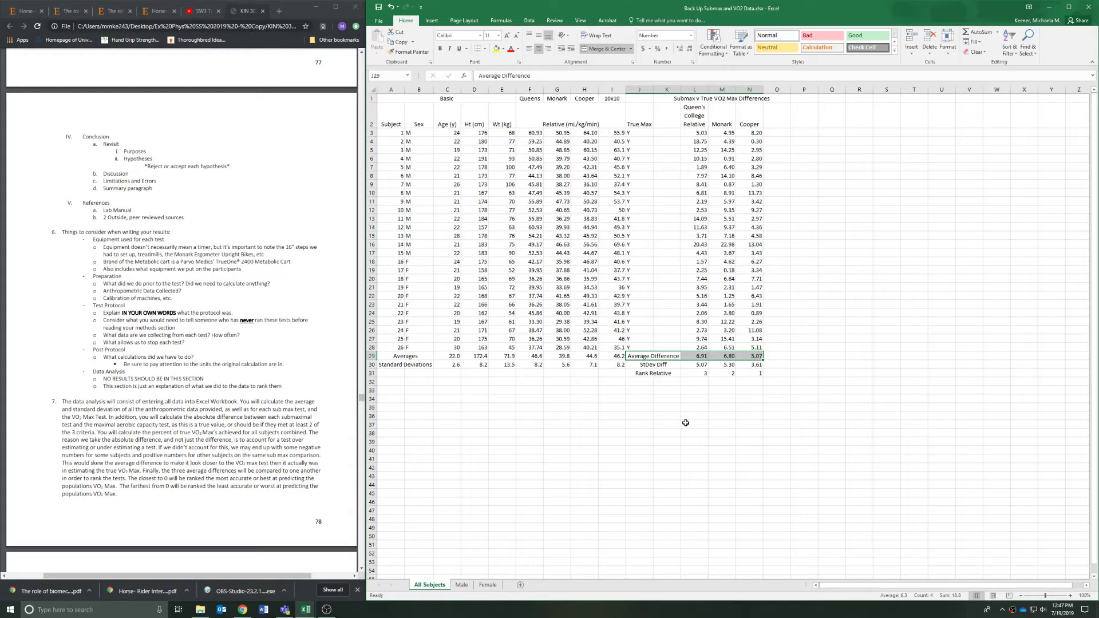
left_click(554, 554)
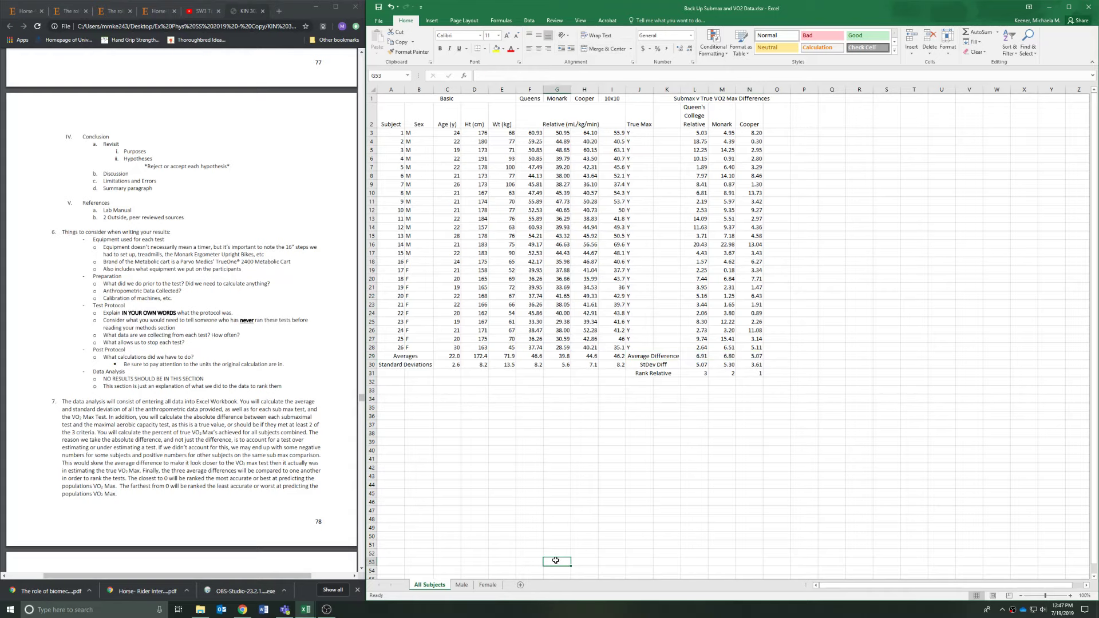
- Consult the Results outline in the lab manual, and add a new worksheet placed after the Female sheet
left_click_drag(218, 426, 225, 414)
scroll(225, 415, "up", 3)
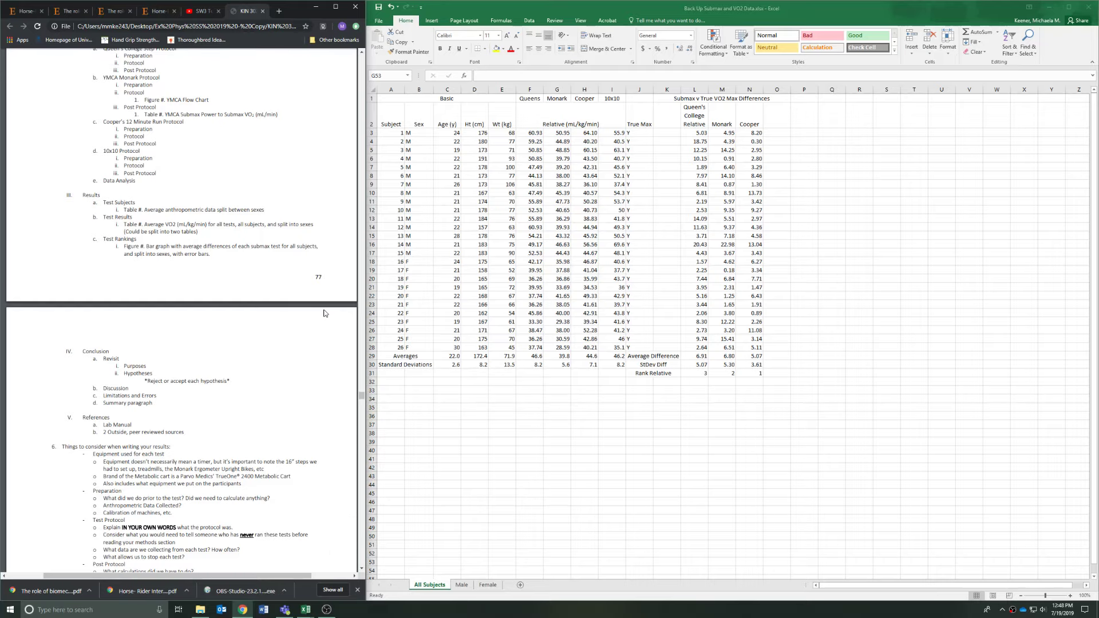
left_click(487, 593)
left_click(522, 588)
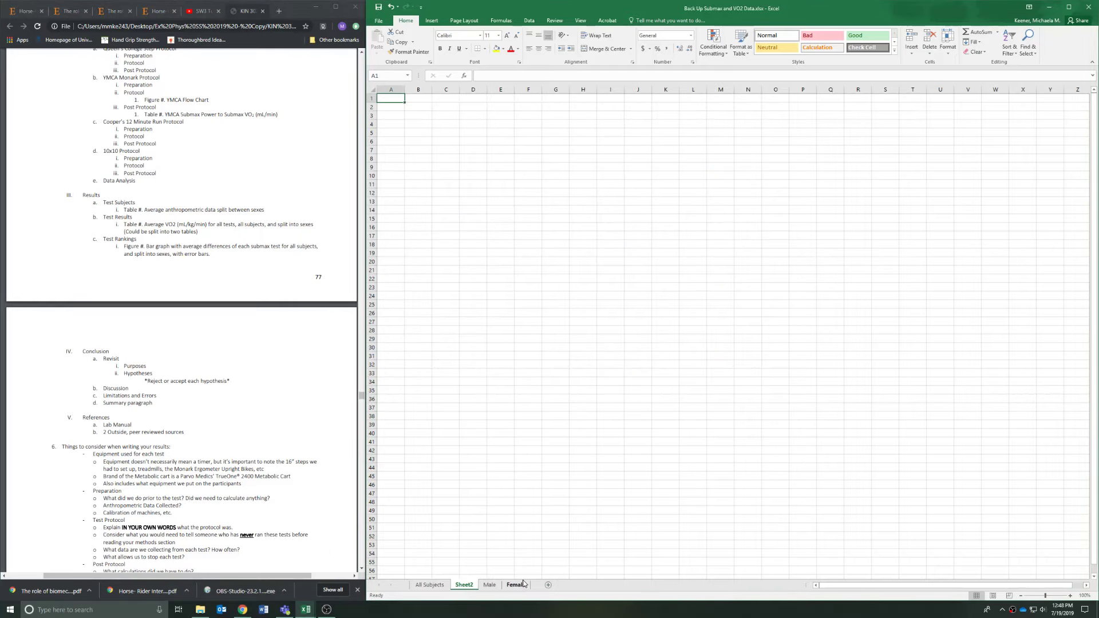
left_click_drag(473, 587, 536, 587)
- Rename the new worksheet as Data for SW3
right_click(519, 585)
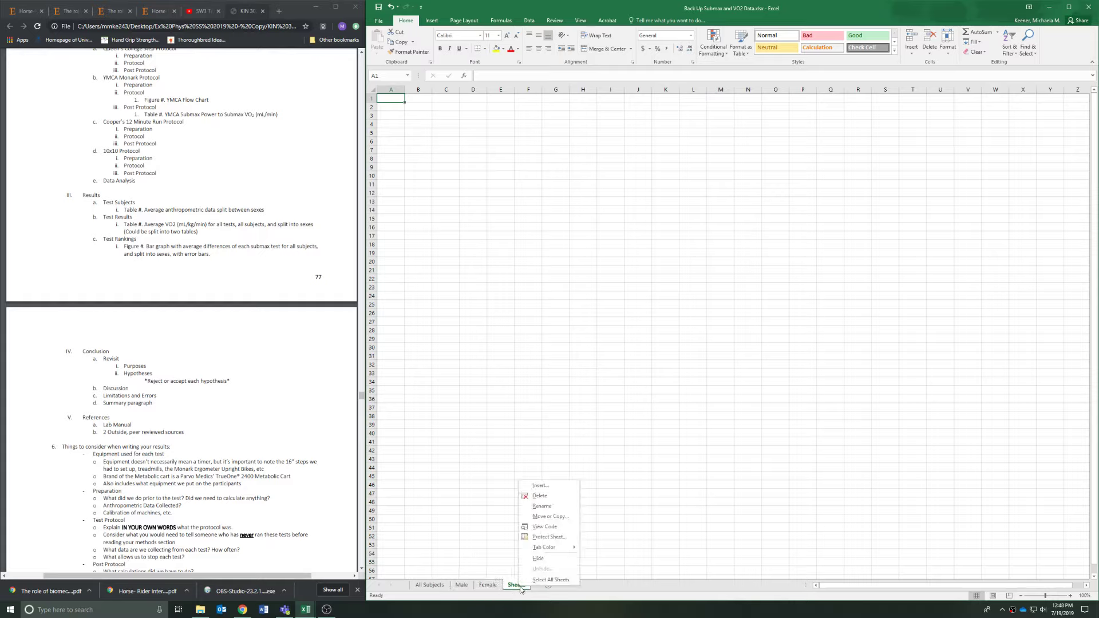
left_click(564, 497)
type("Data")
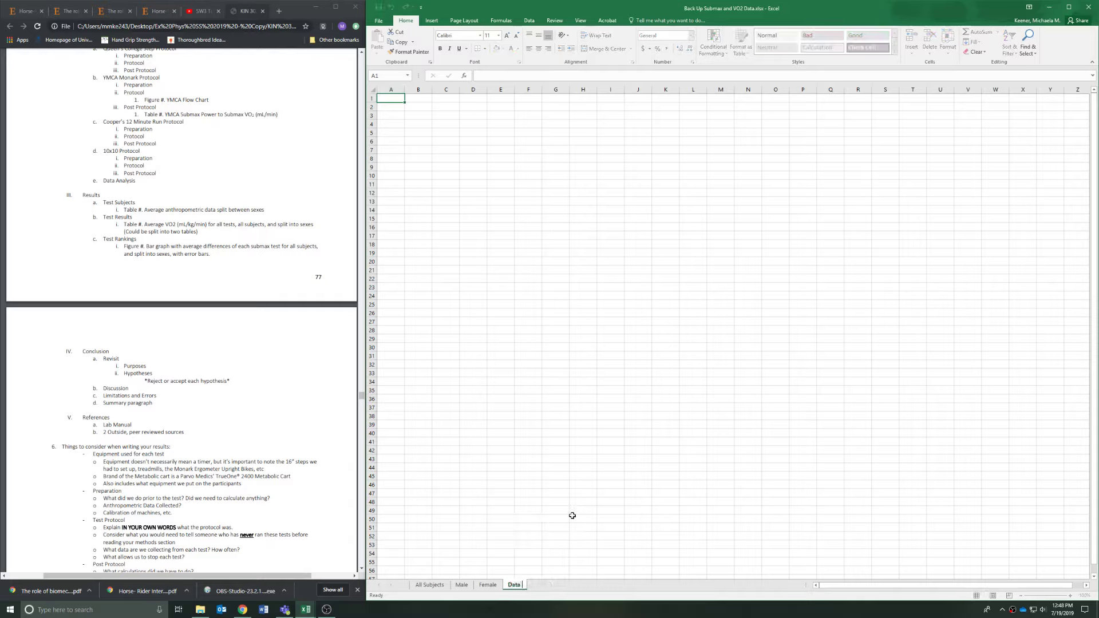
type(" for SW3")
left_click(562, 521)
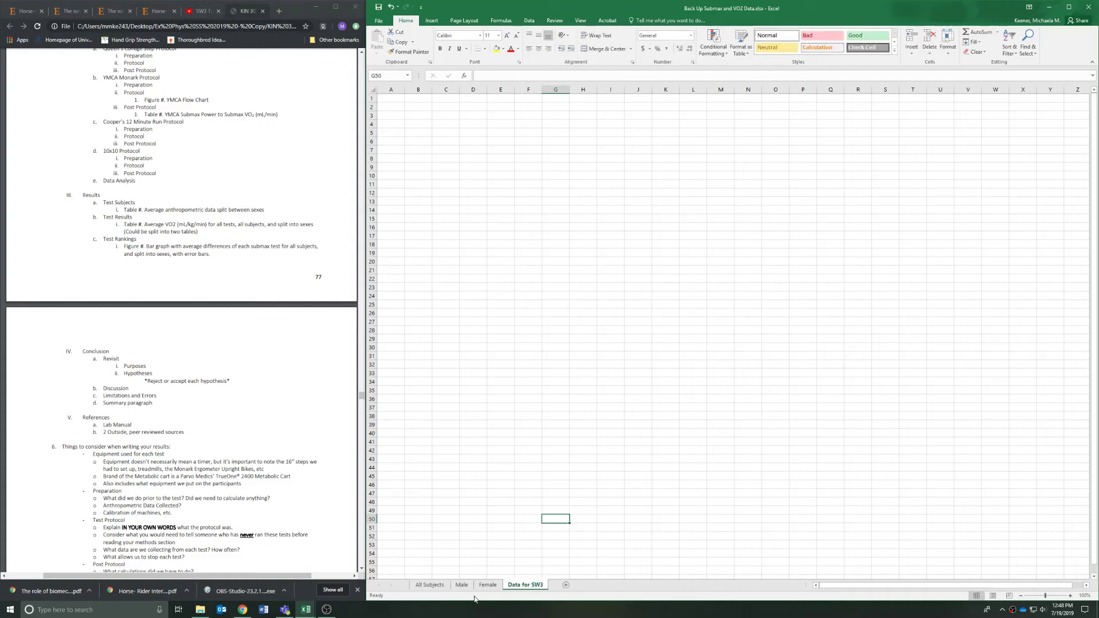
- Copy the Age (y), Ht (cm) and Wt (kg) headers in C2:E2 of the Male sheet
left_click(488, 584)
left_click(461, 585)
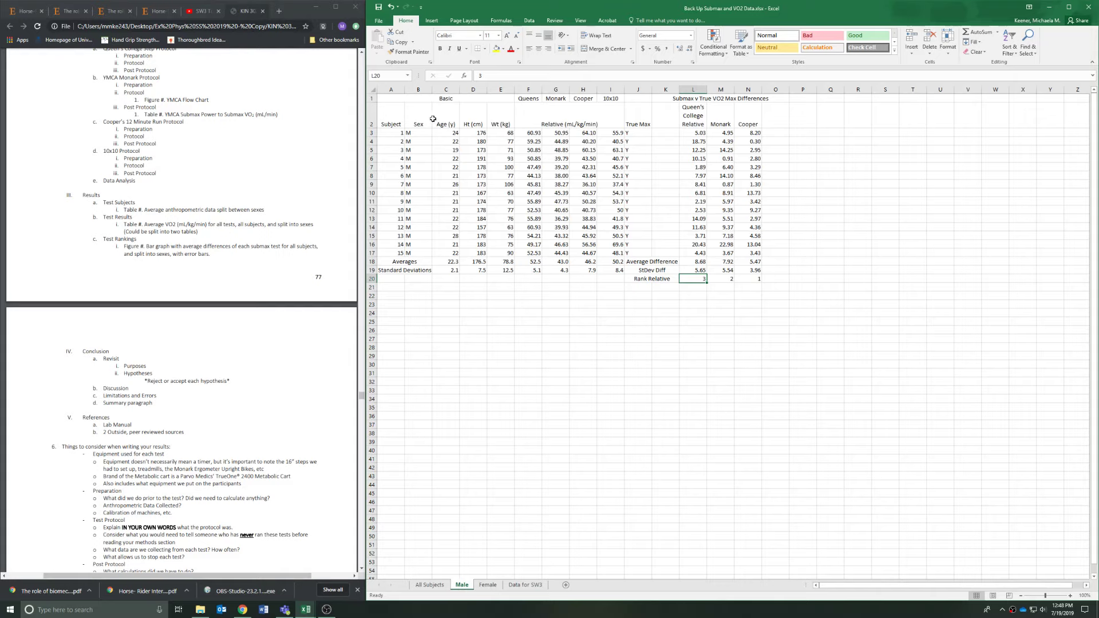
left_click_drag(433, 118, 499, 112)
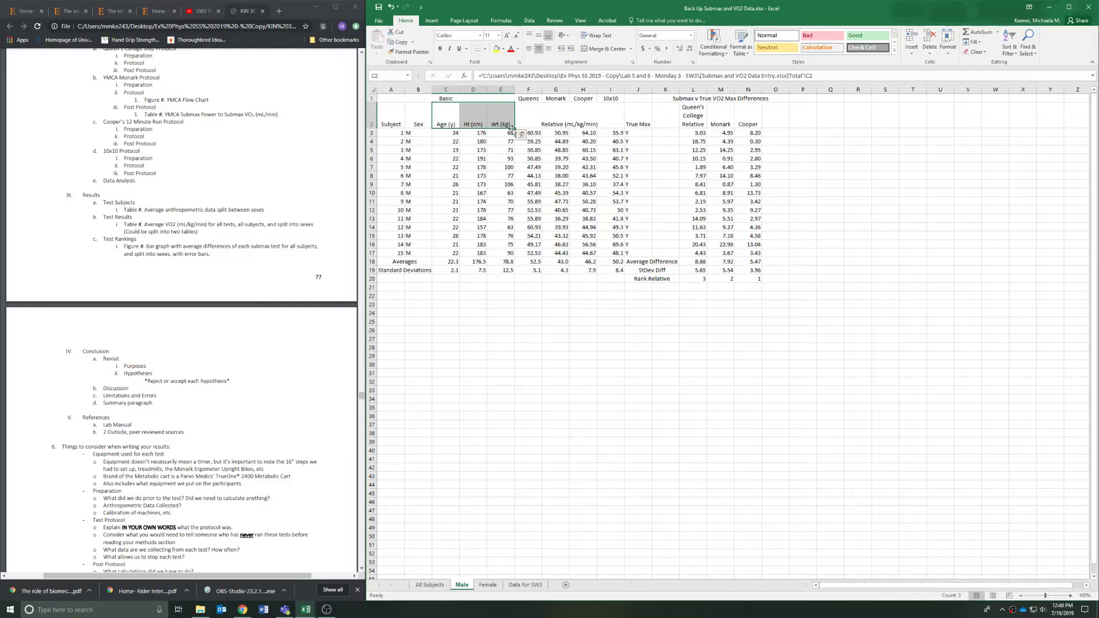
left_click_drag(442, 263, 448, 270)
left_click_drag(457, 124, 508, 123)
key("ctrl+c")
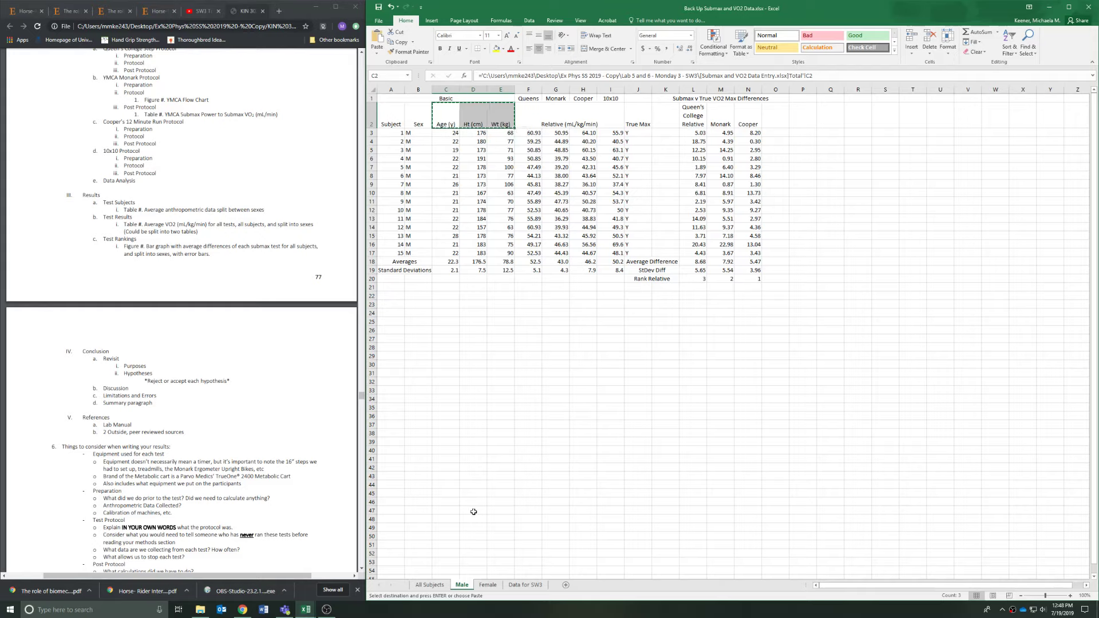
- Paste the copied Age, Ht and Wt headers as values into B1:D1 of the Data for SW3 sheet
key("ctrl+Page_Down")
key("ctrl+Page_Down")
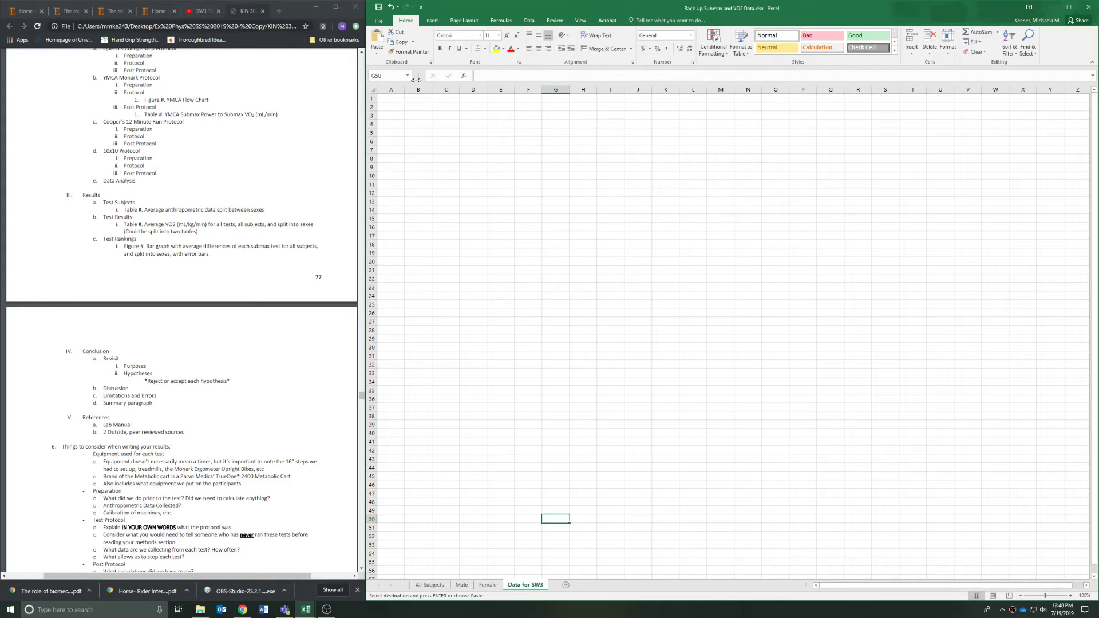
left_click(417, 97)
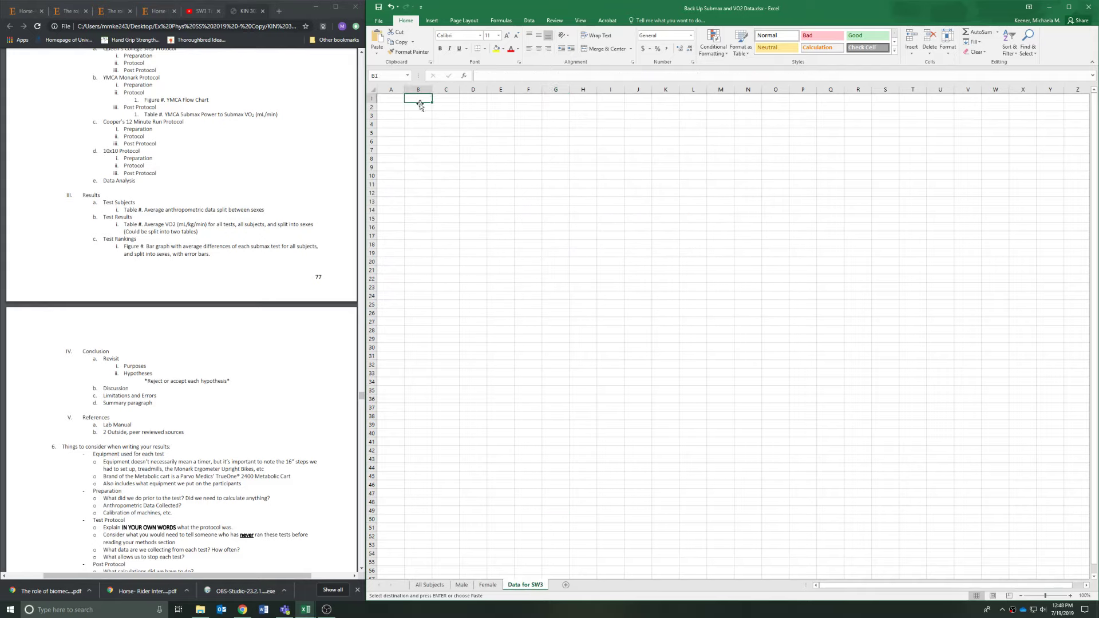
key("ctrl+v")
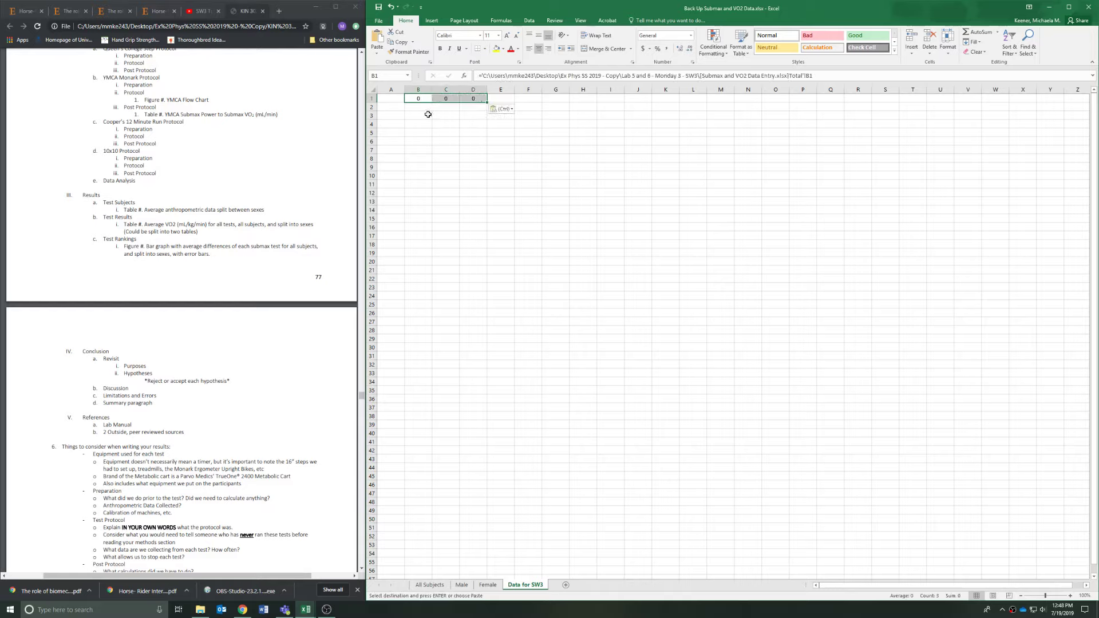
left_click(512, 109)
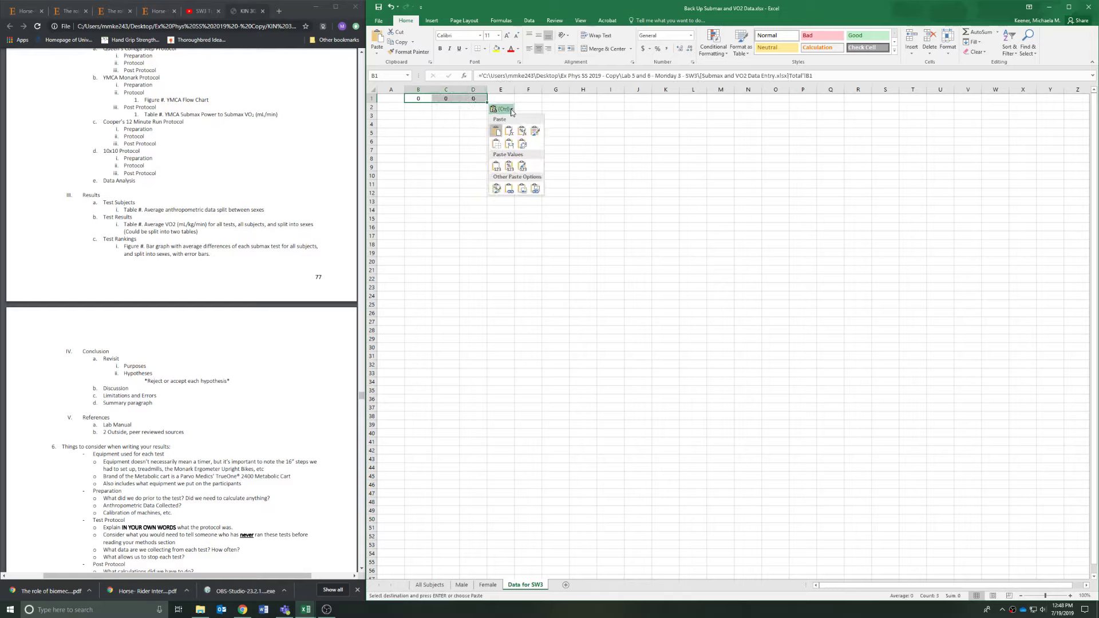
left_click(496, 167)
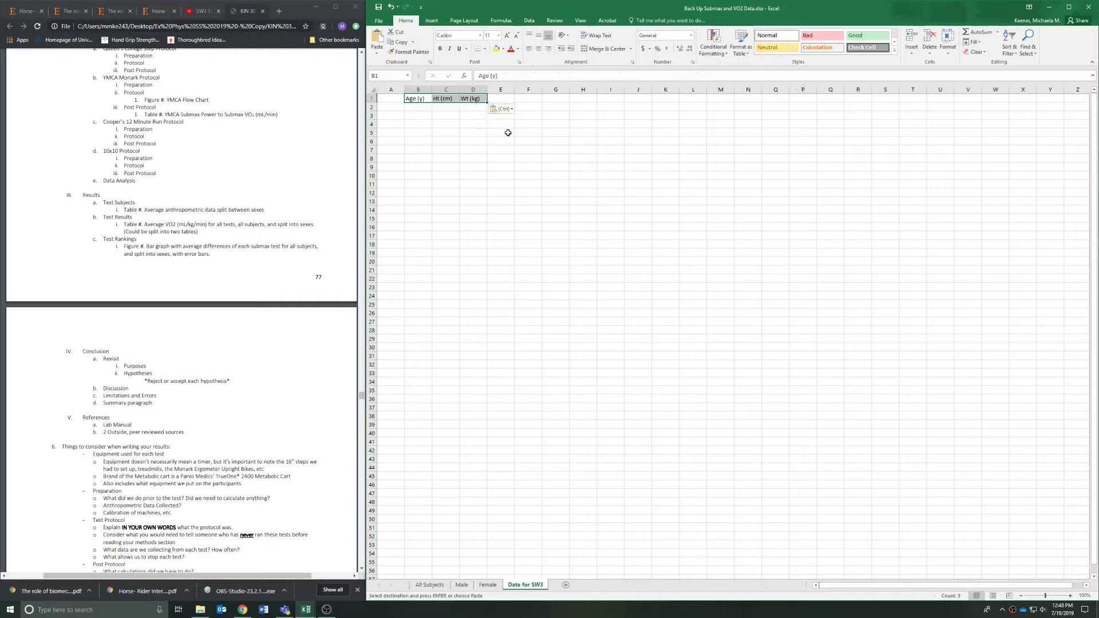
- Copy the Averages and Standard Deviations block A18:E19 from the Male sheet to A2 of Data for SW3, as values with number formatting
left_click(429, 584)
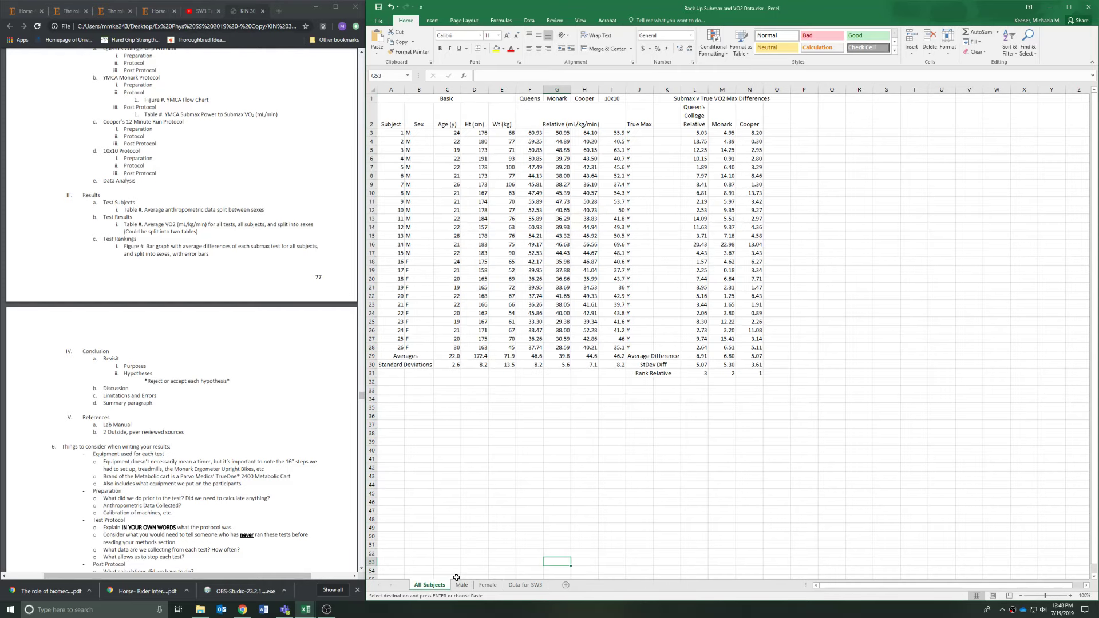
left_click(461, 585)
left_click_drag(412, 263, 504, 267)
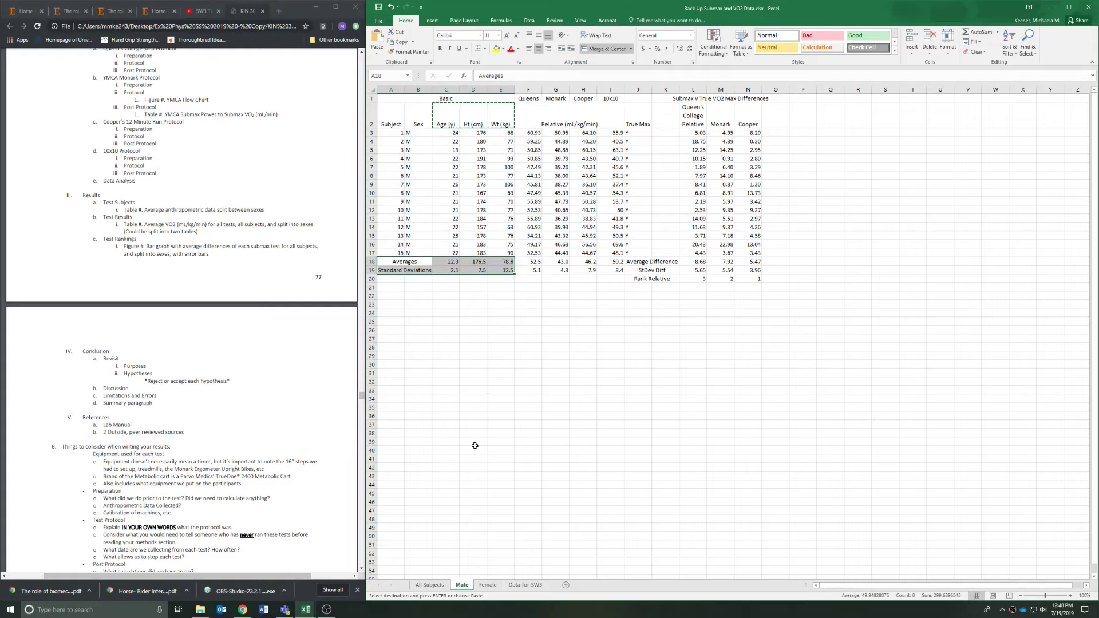
left_click(430, 584)
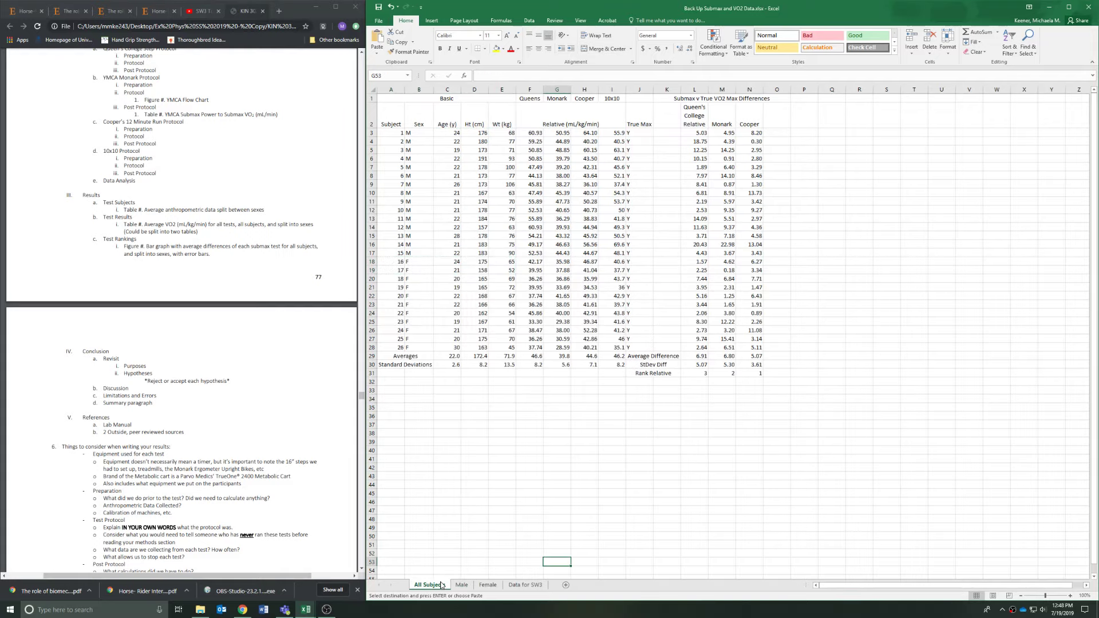
left_click(525, 585)
left_click(389, 107)
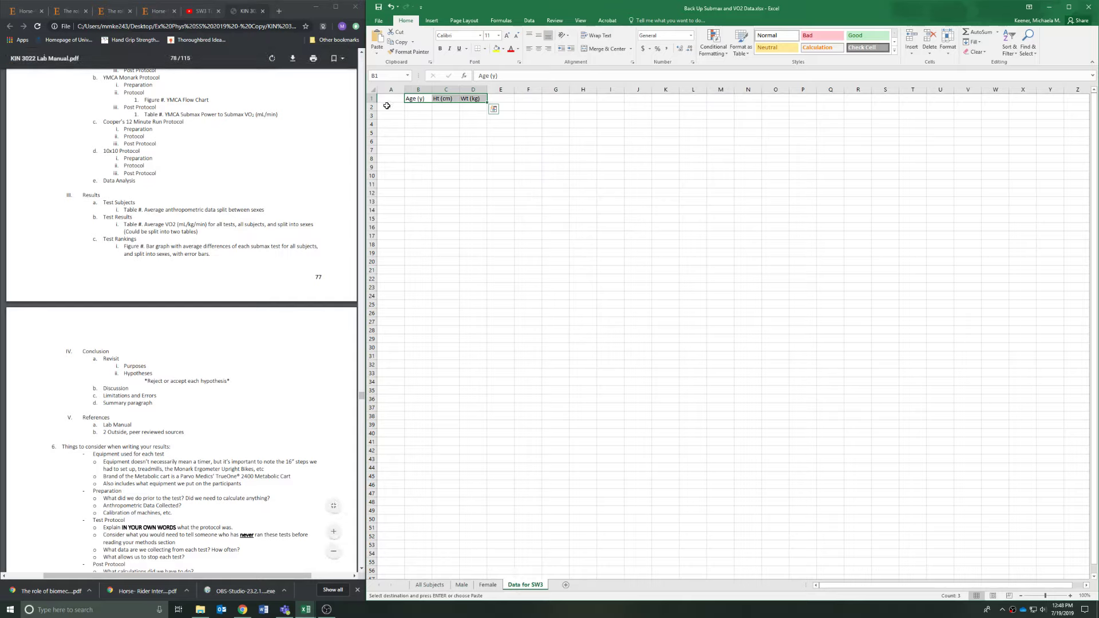
key("ctrl+v")
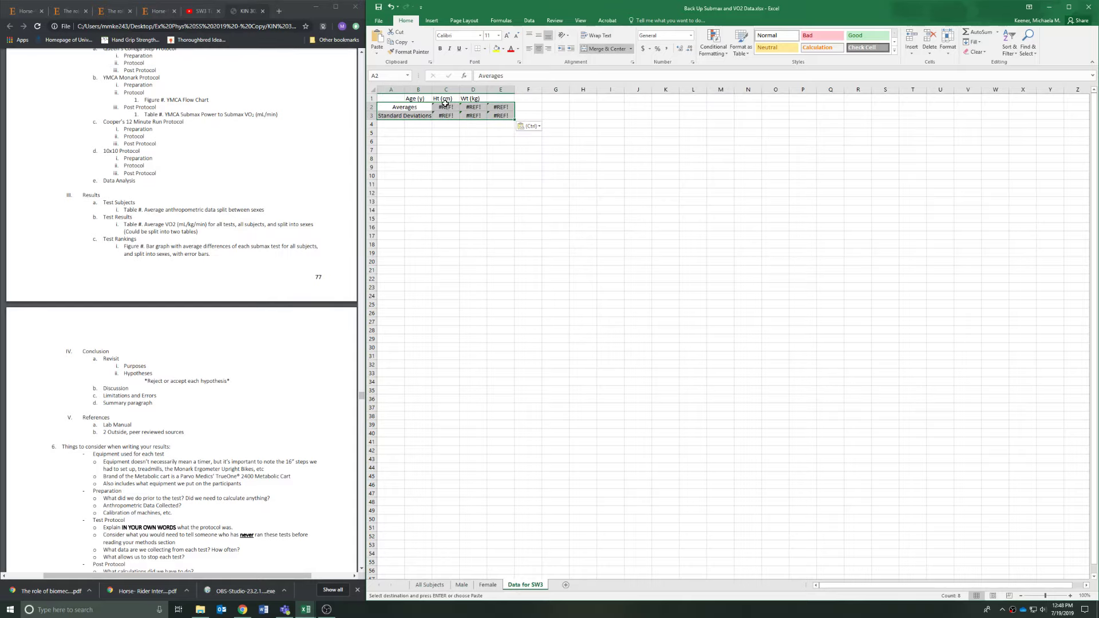
left_click(540, 127)
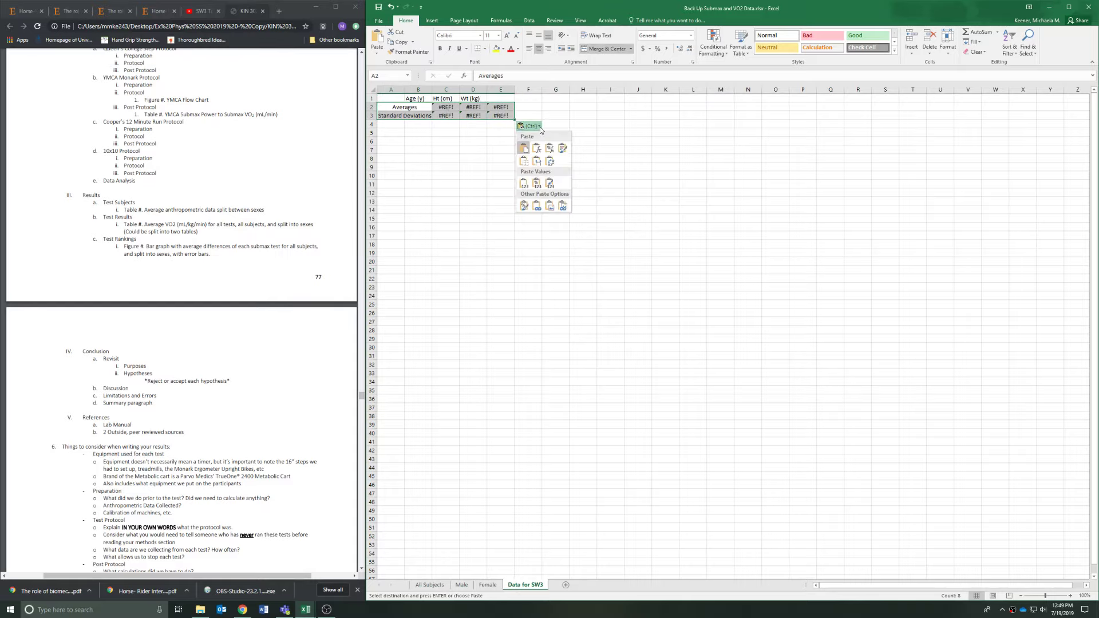
left_click(538, 186)
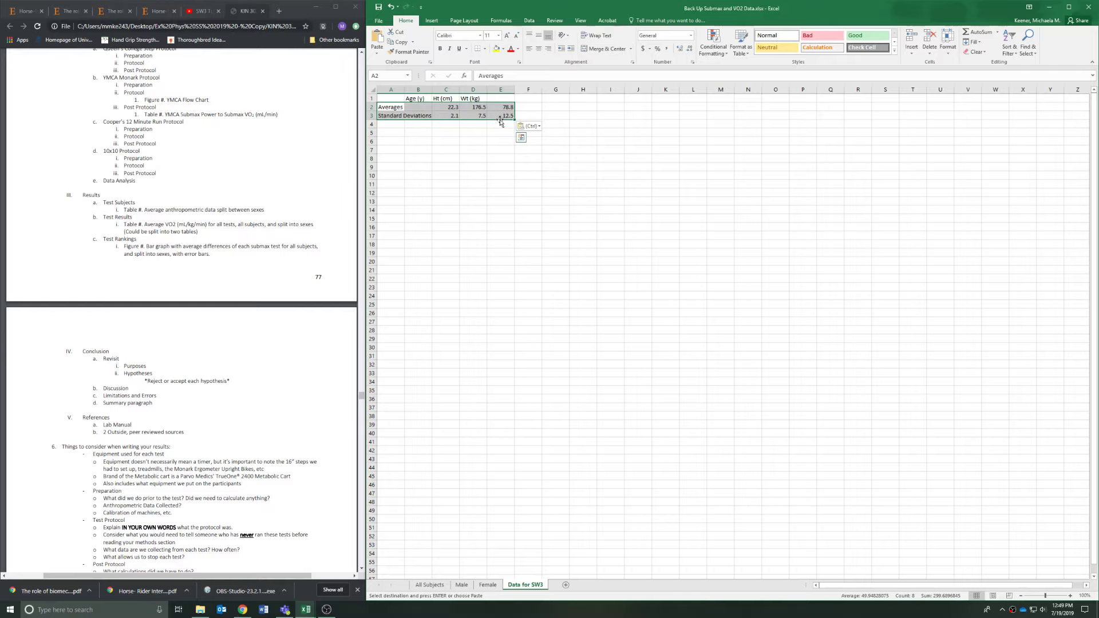
- Widen column A of Data for SW3 to fit the Standard Deviations label
left_click(418, 89)
left_click_drag(405, 90, 433, 95)
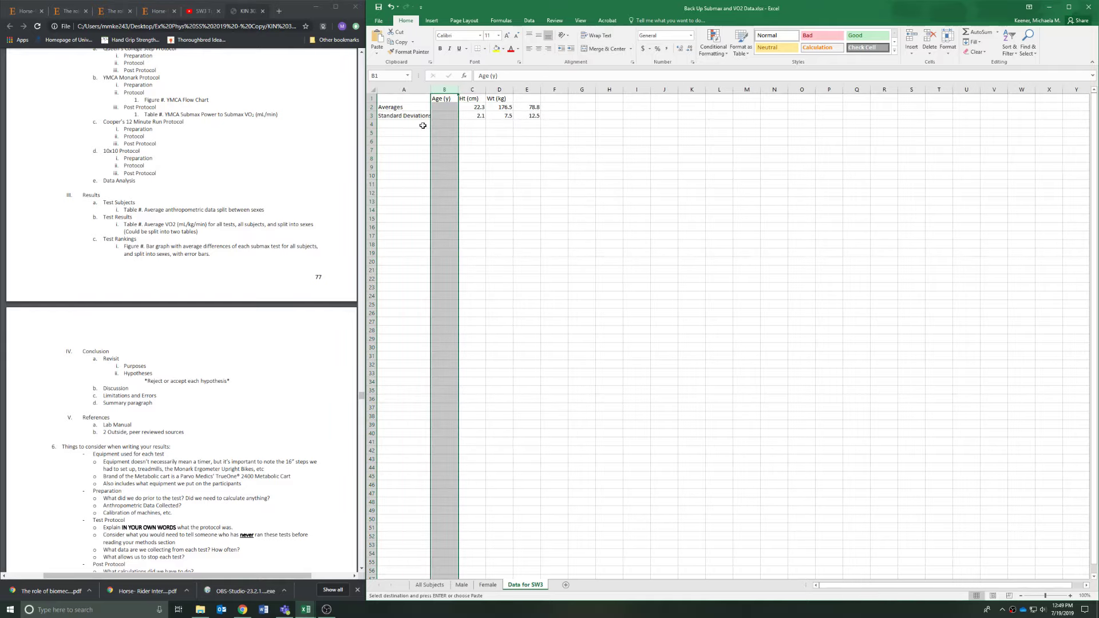
left_click_drag(420, 140, 522, 117)
left_click(420, 109)
left_click(445, 109)
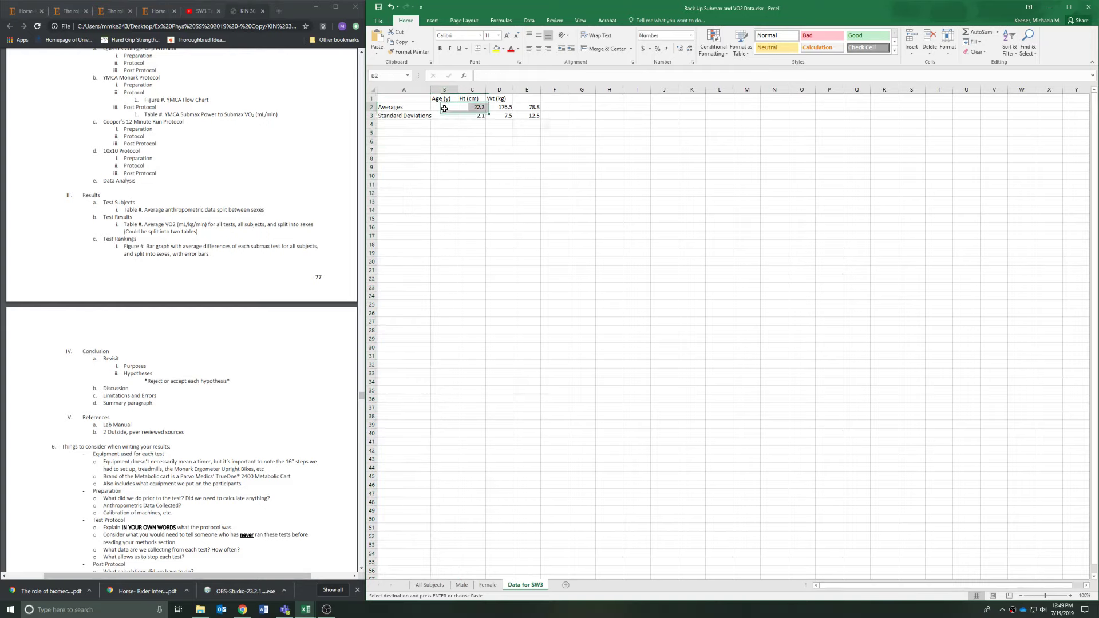
left_click(445, 117)
- Copy the male values from C2:E3 into B2:D3 under their headers, and clear the leftover values in E2:E3
left_click_drag(431, 90, 551, 117)
left_click(484, 133)
key("ctrl+c")
left_click(465, 107)
key("ctrl+v")
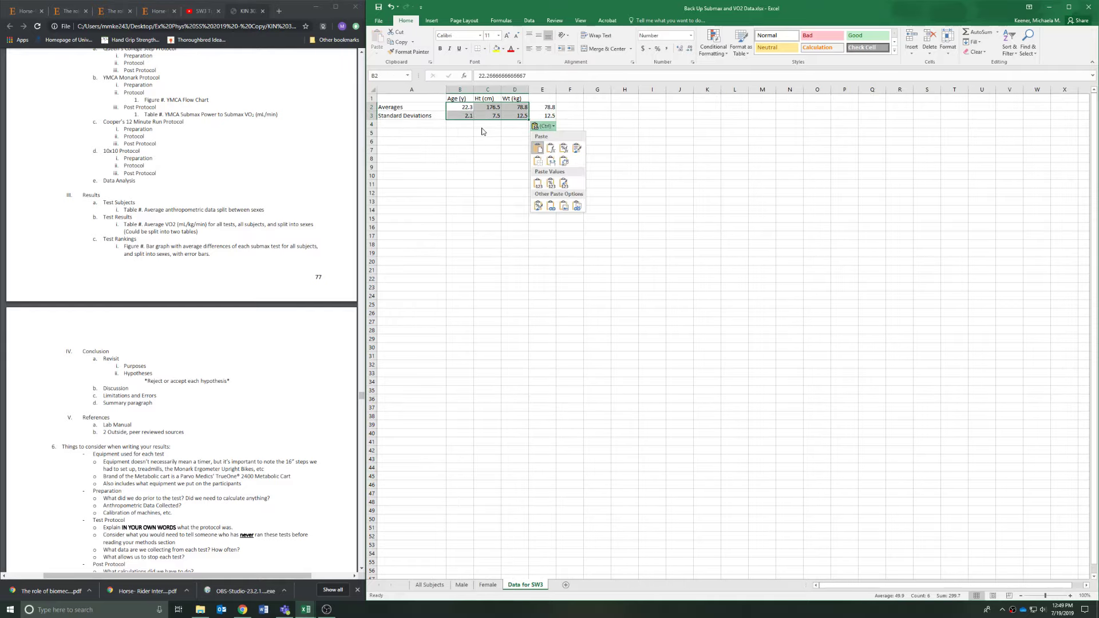
key("Escape")
left_click(550, 110)
left_click_drag(550, 110, 549, 116)
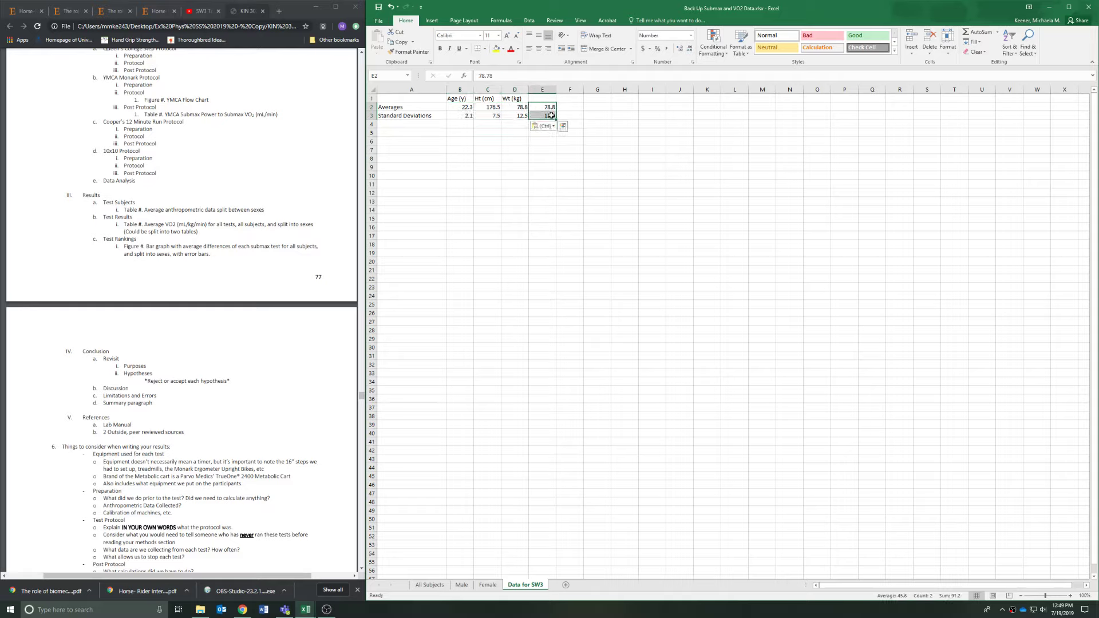
key("Delete")
left_click(440, 158)
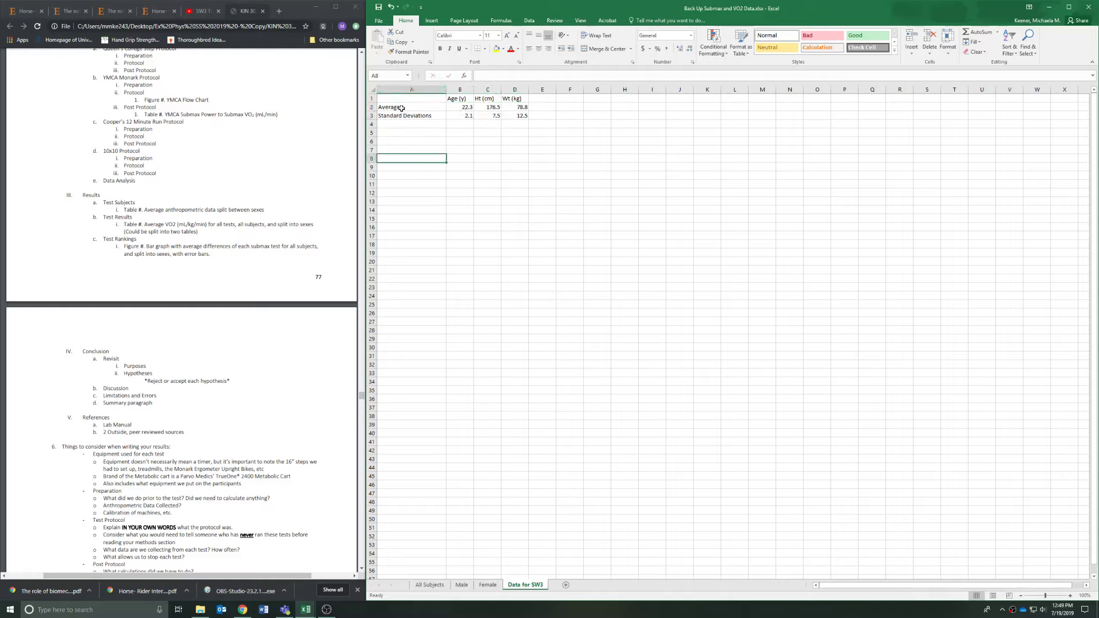
- Insert a column before the statistic labels, and merge A2:A3 into one cell labelled Males
left_click(387, 90)
right_click(387, 90)
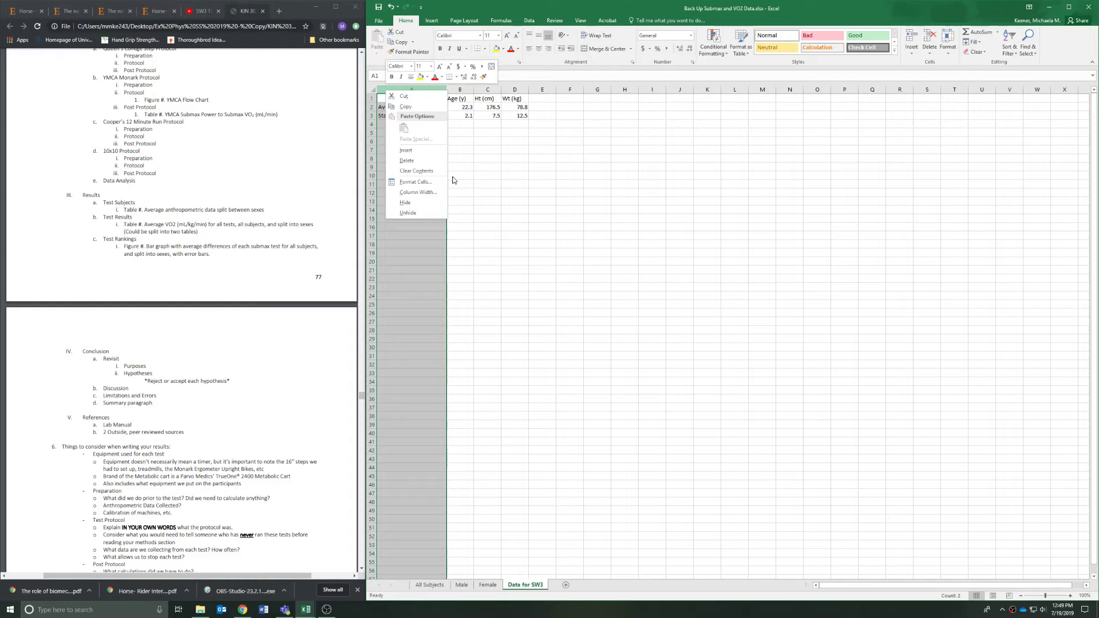
left_click(417, 149)
left_click_drag(392, 108, 396, 115)
left_click(616, 52)
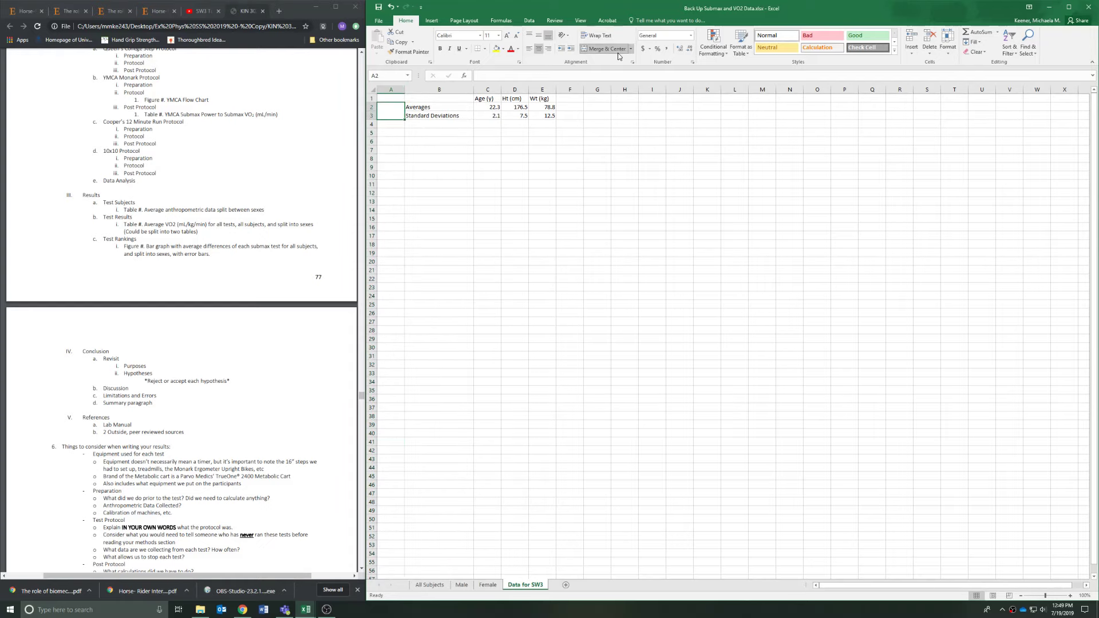
type("Males")
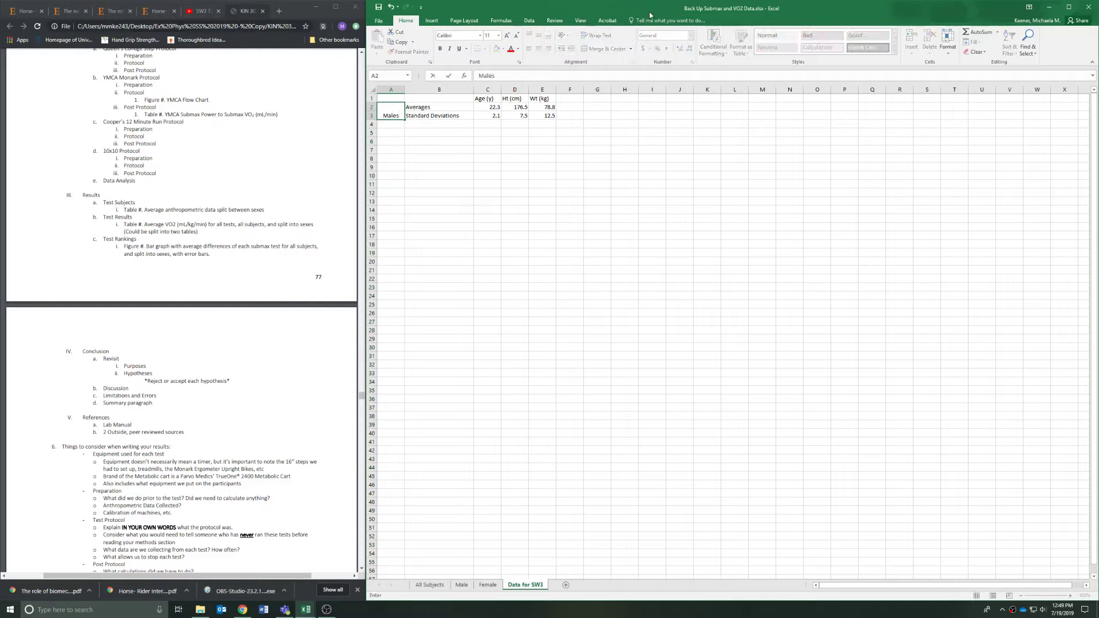
key("Return")
- Merge A4:A5 into one cell labelled Females, and copy the Averages and Standard Deviations labels into B4:B5
left_click_drag(391, 124, 391, 134)
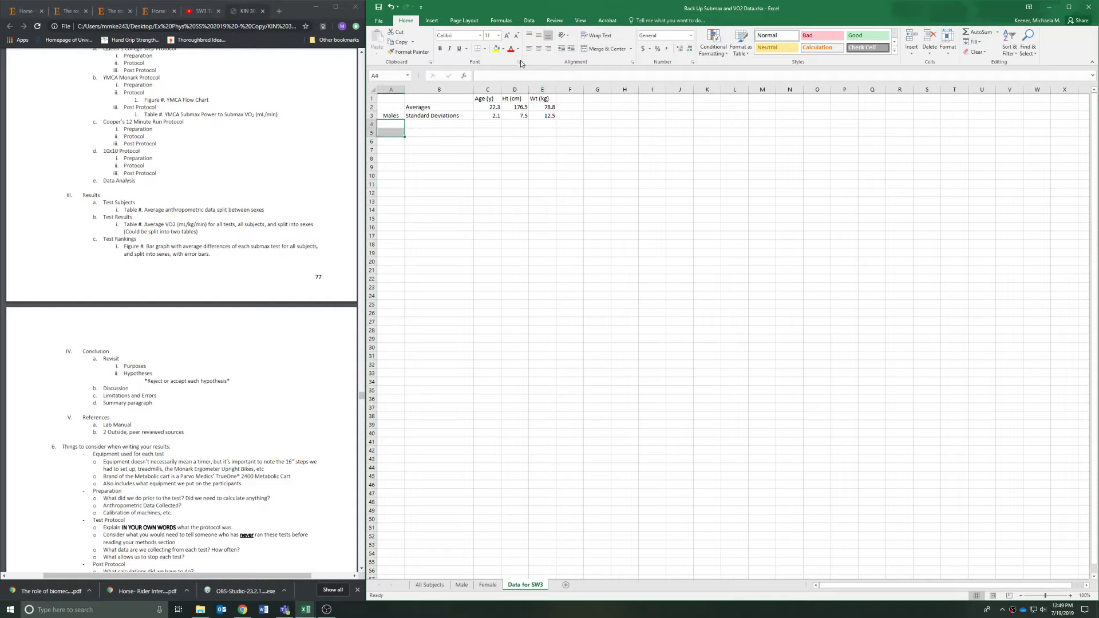
left_click(584, 50)
type("Females")
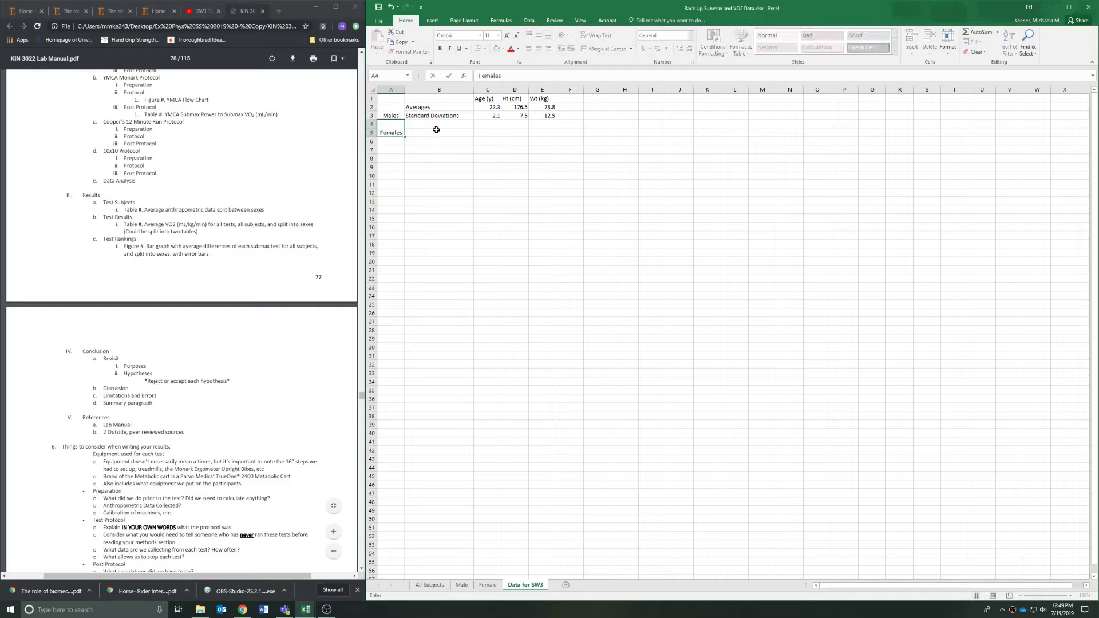
left_click_drag(435, 107, 438, 114)
key("ctrl+c")
left_click(436, 125)
key("ctrl+v")
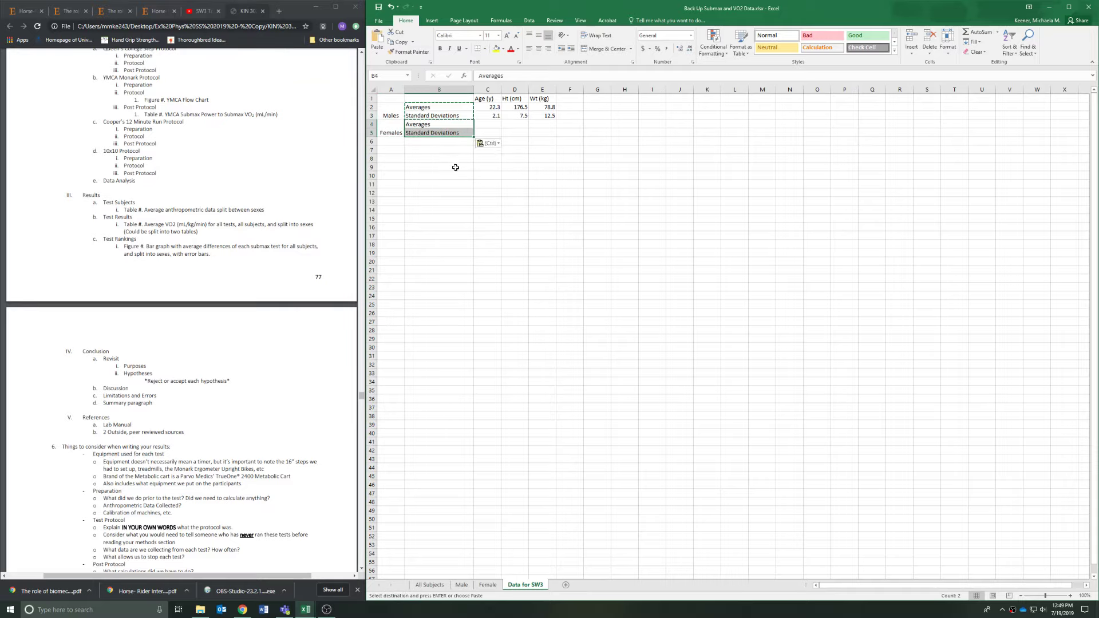
- Center the cells A1:E6 horizontally and align them to the middle vertically
left_click(423, 141)
left_click_drag(394, 107, 440, 130)
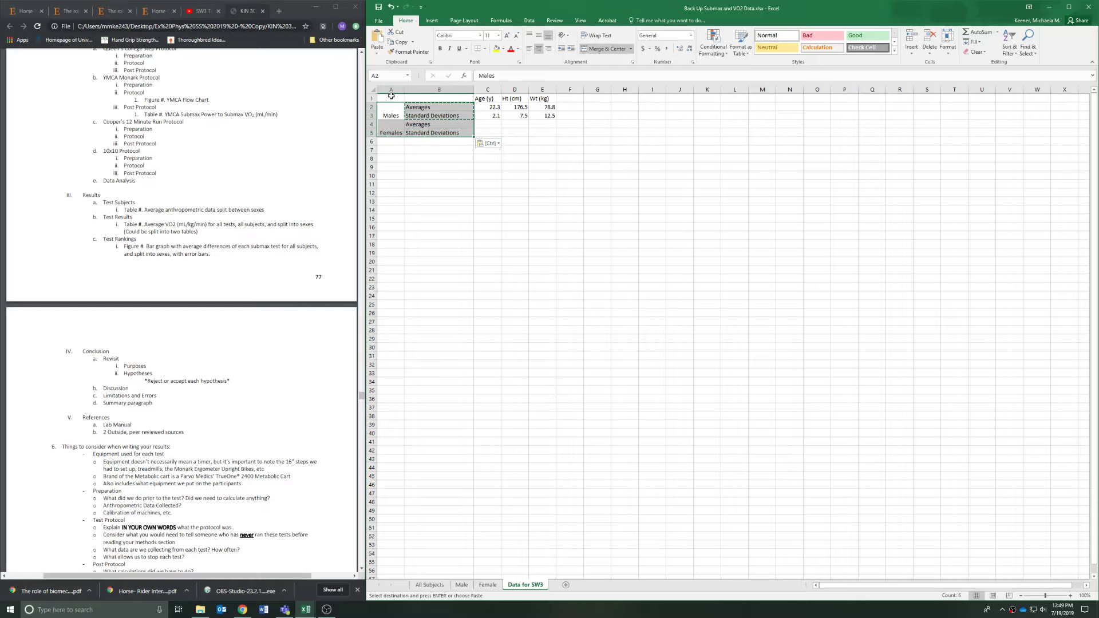
left_click_drag(390, 97, 546, 142)
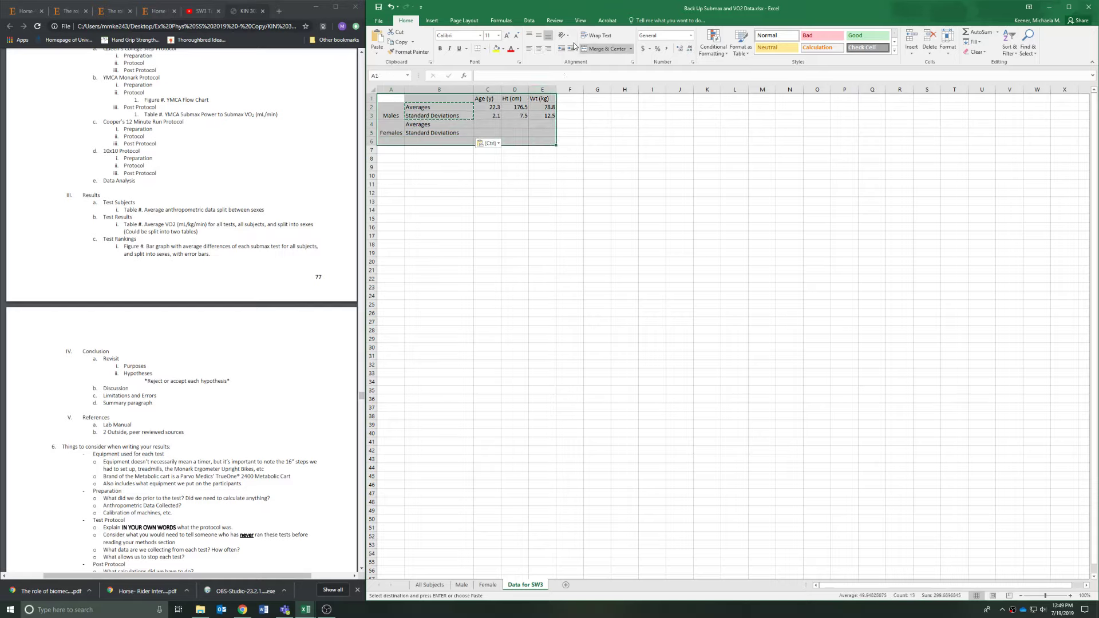
left_click(539, 49)
left_click(540, 37)
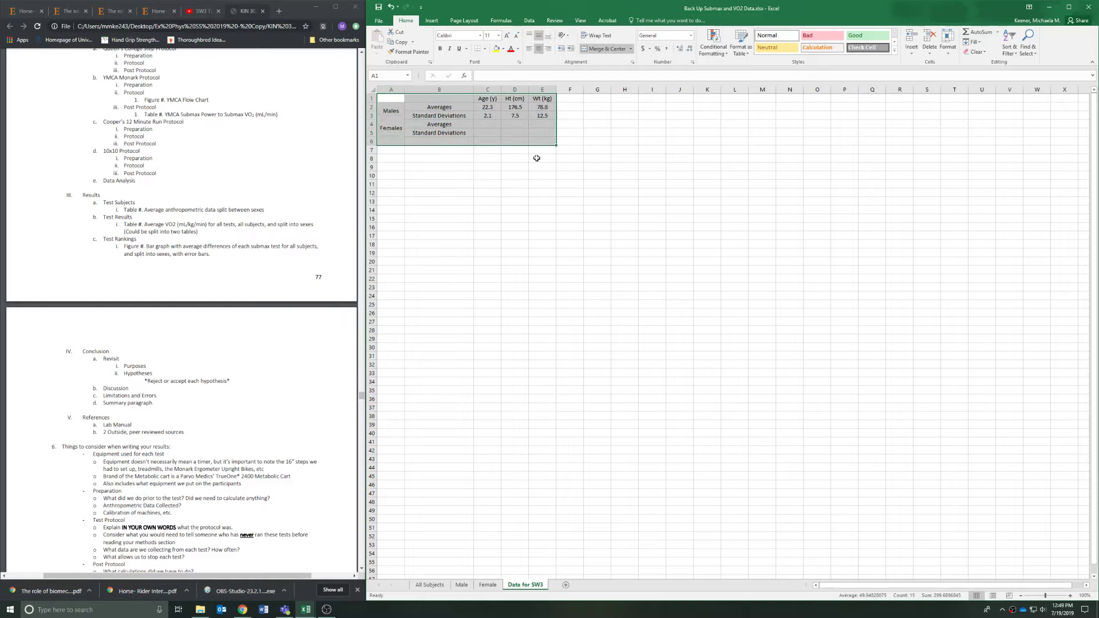
left_click(539, 353)
- Copy the age, height and weight averages and standard deviations from the Female sheet into C4:E5, as values with number formatting
left_click(482, 585)
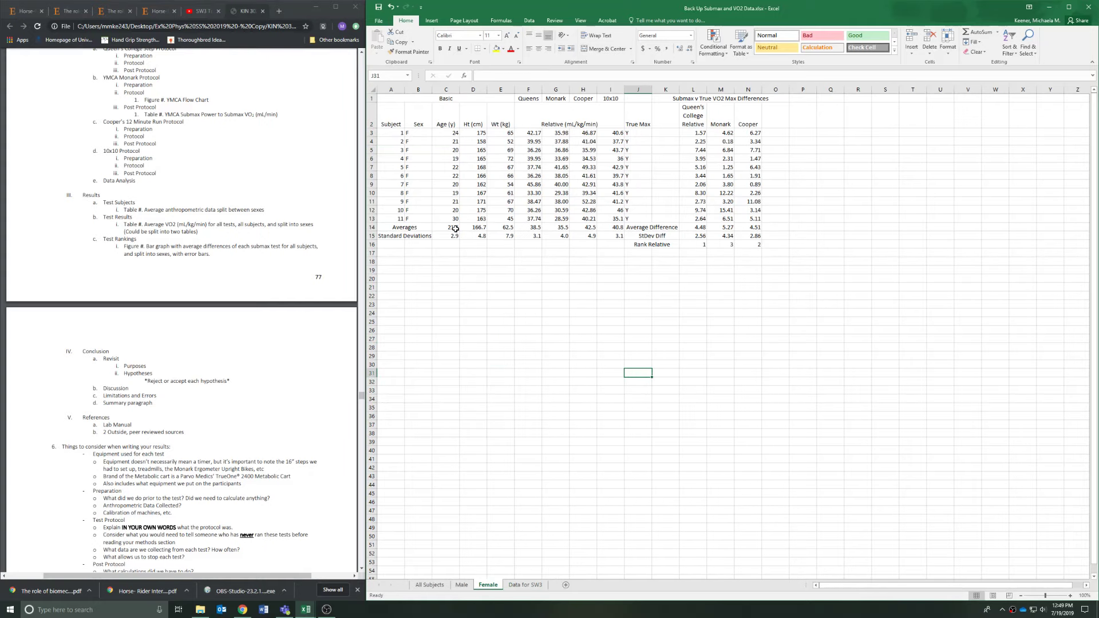
left_click_drag(455, 229, 504, 236)
key("ctrl+c")
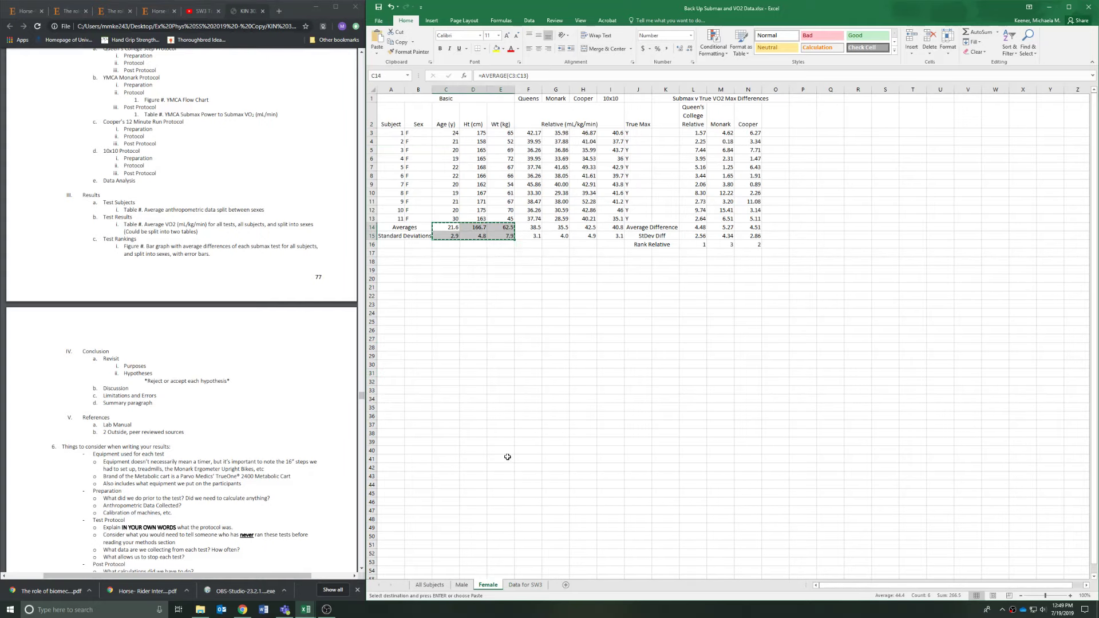
left_click(511, 586)
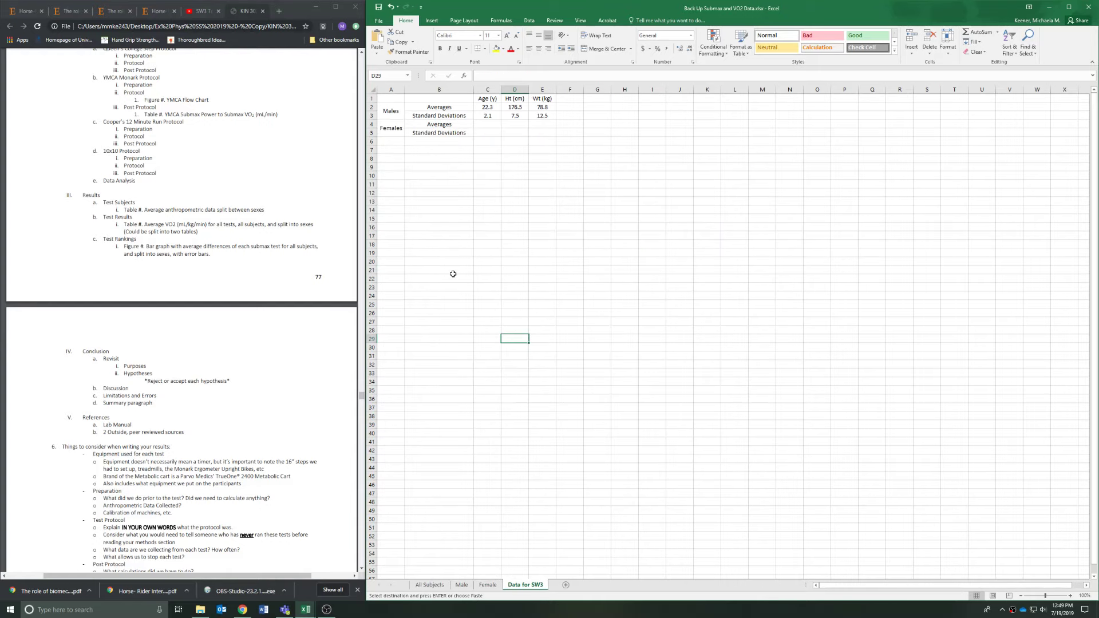
left_click(488, 121)
key("ctrl+v")
left_click(570, 143)
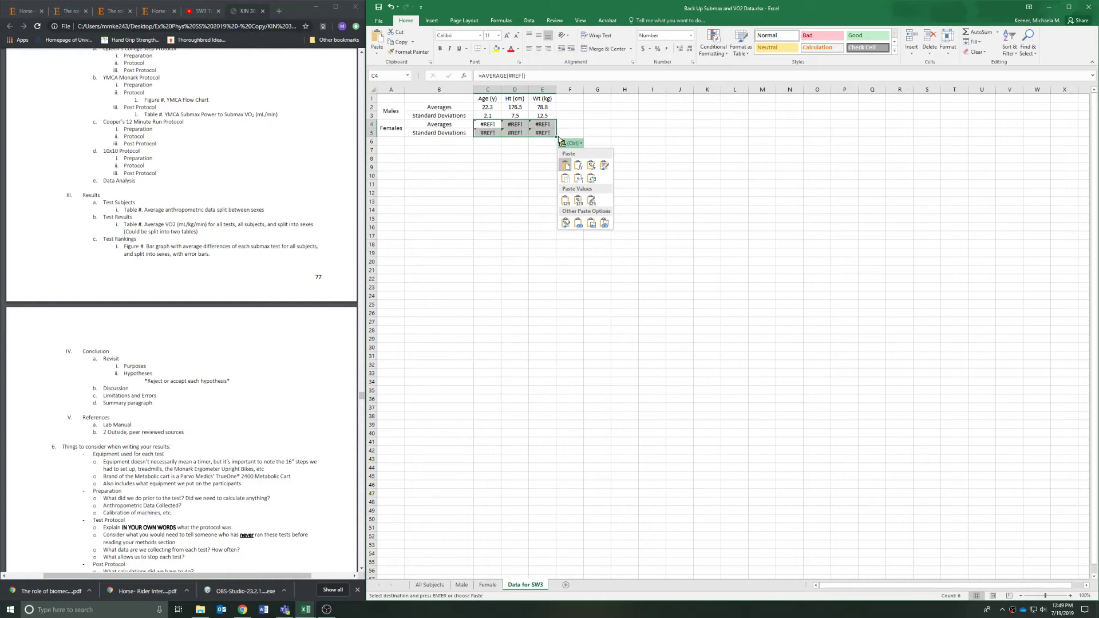
left_click(578, 201)
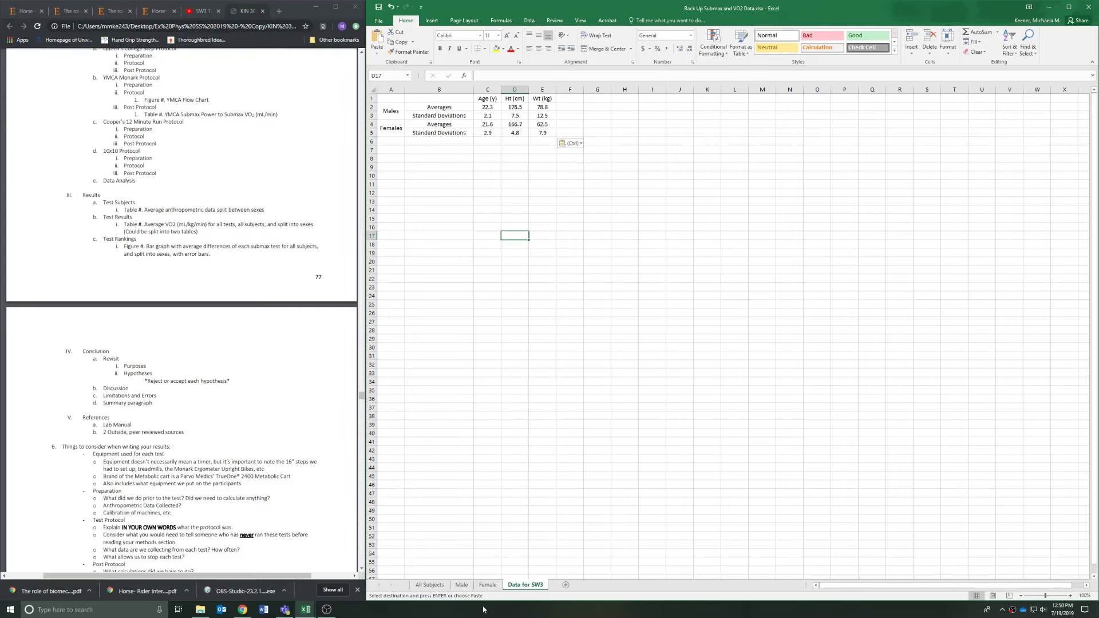
- Copy the Queens, Monark, Cooper and 10x10 headers from the All Subjects sheet into C8:F8 of Data for SW3
left_click(430, 585)
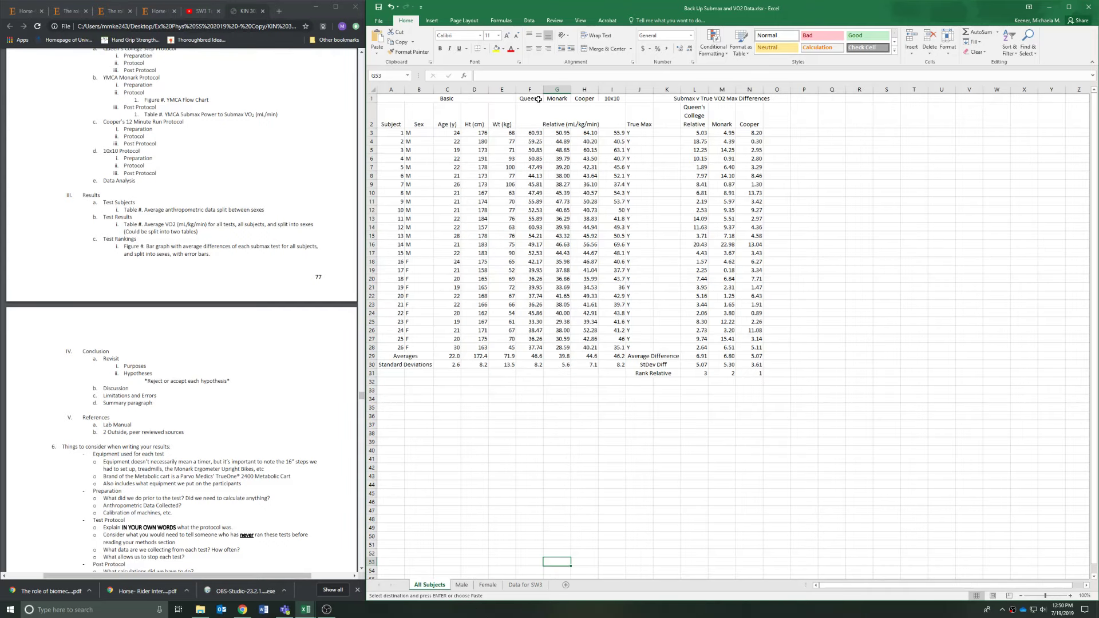
left_click_drag(537, 99, 611, 99)
key("ctrl+c")
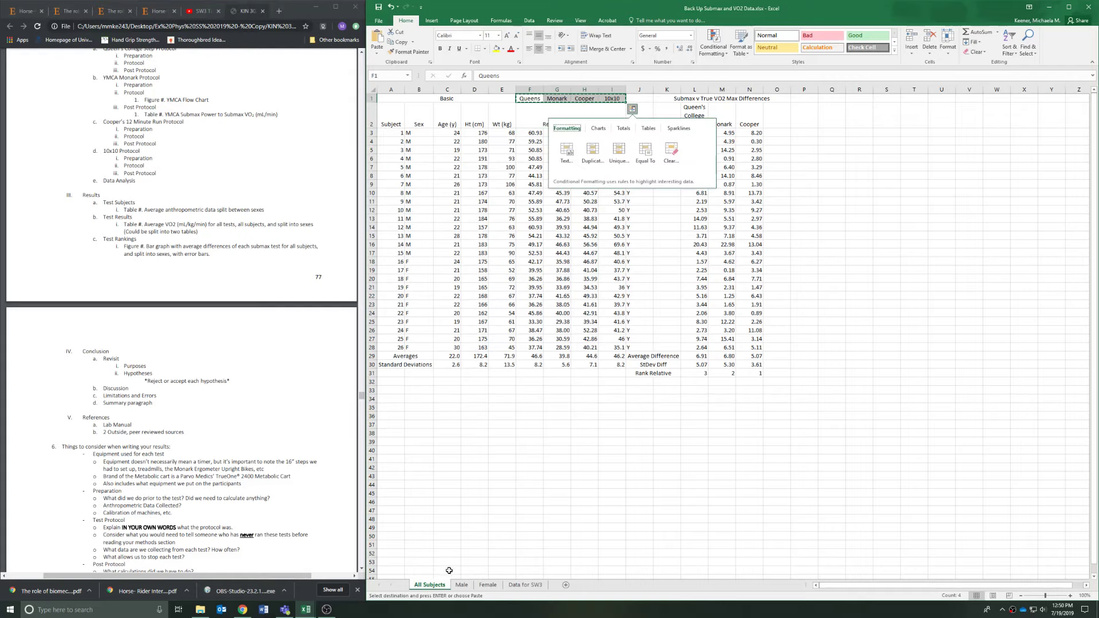
left_click(519, 585)
left_click(487, 158)
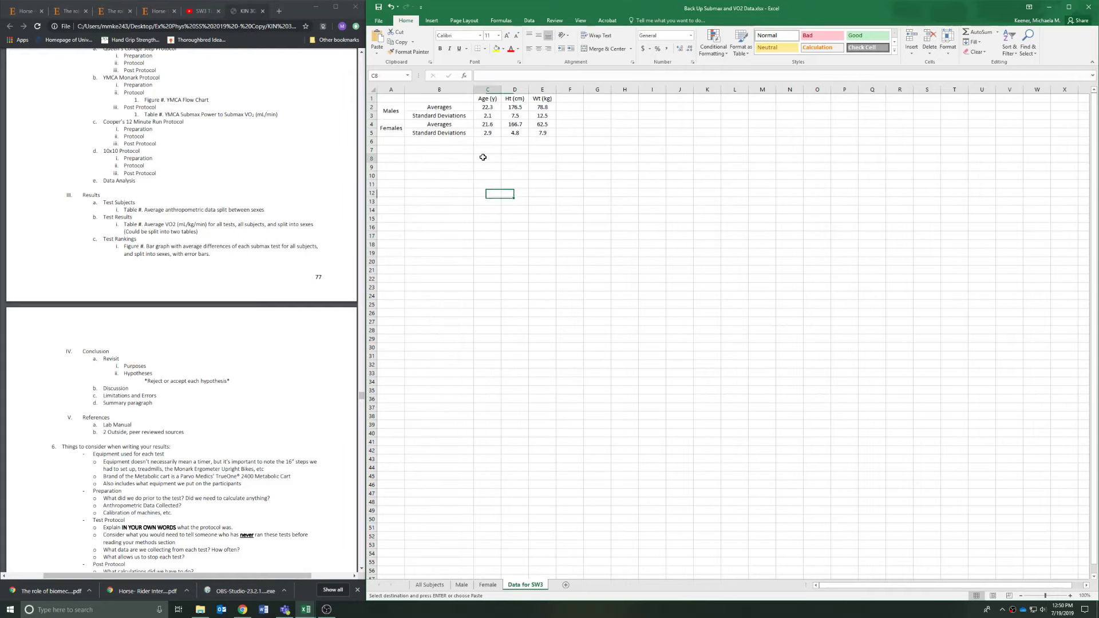
key("ctrl+v")
- Copy the Males and Females labels with their Averages and Standard Deviations rows from A2:B5 into A11:B14
left_click_drag(391, 111, 446, 133)
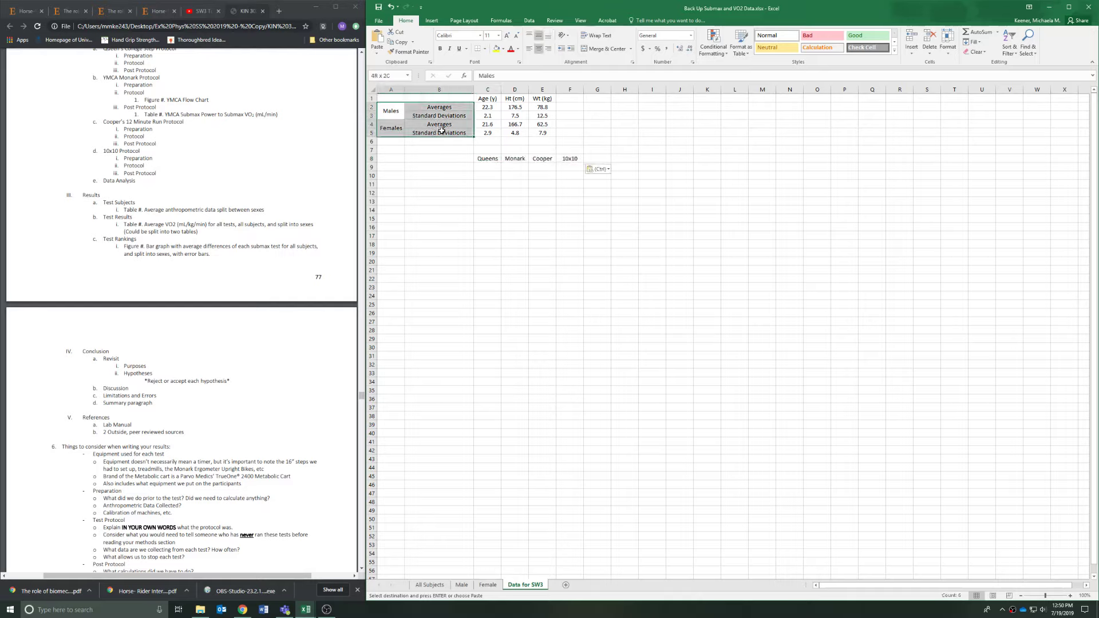
key("ctrl+c")
left_click(406, 164)
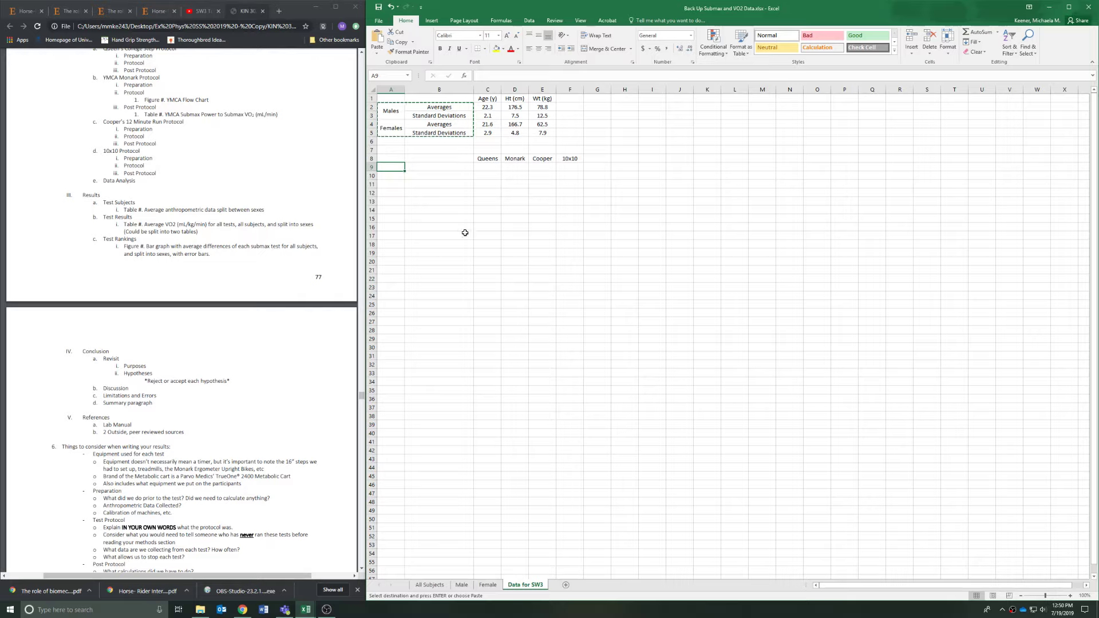
left_click(394, 185)
key("ctrl+v")
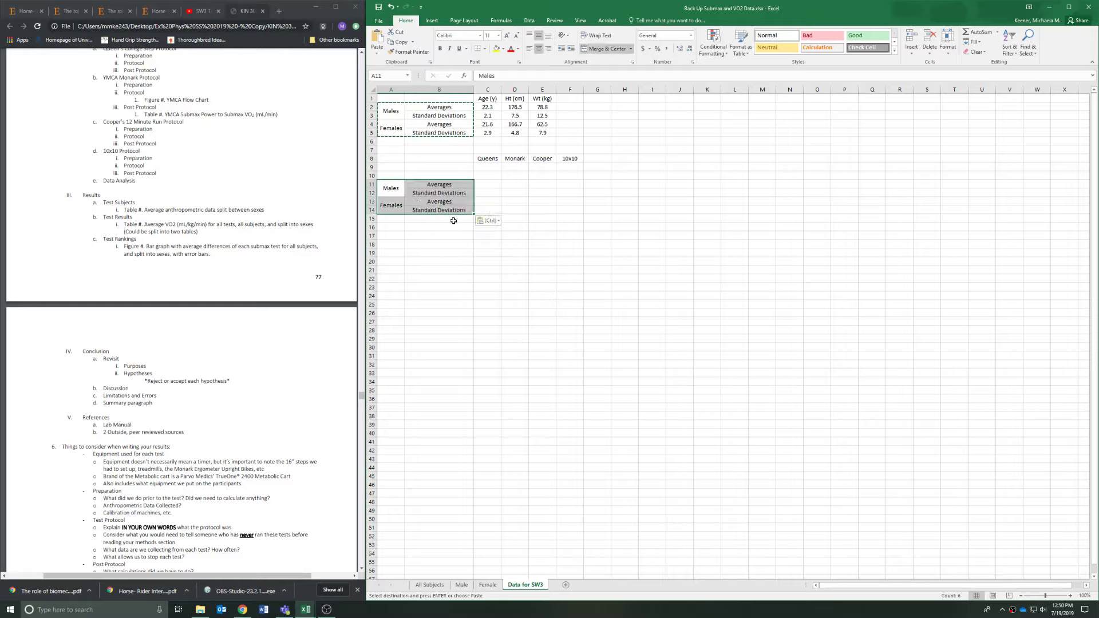
left_click(505, 280)
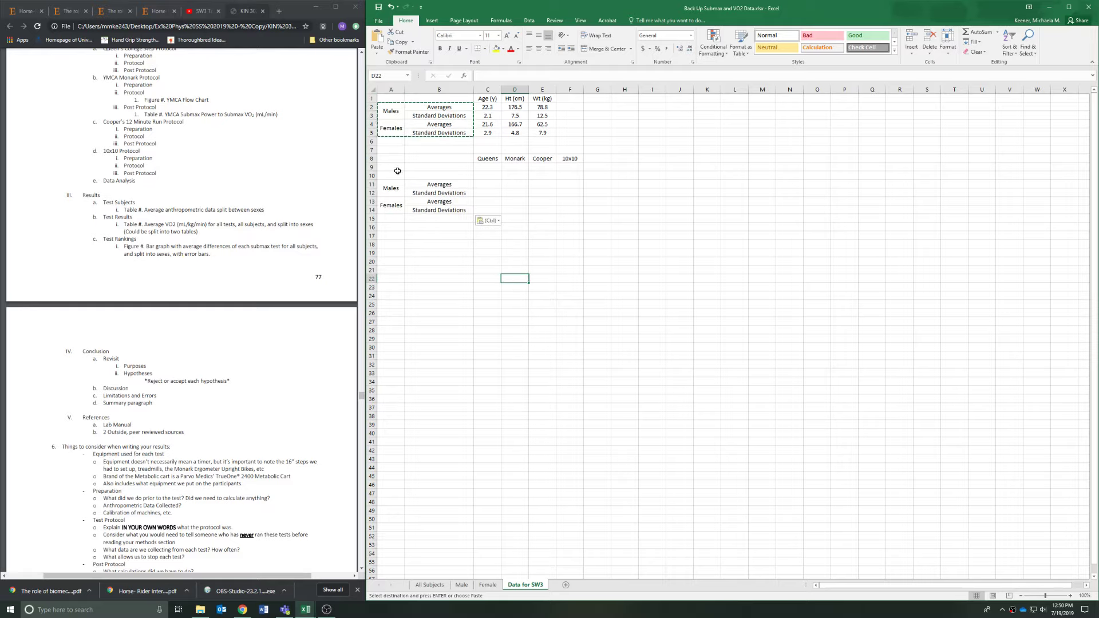
- Copy the Queens, Monark, Cooper and 10x10 averages and standard deviations from the All Subjects sheet into C9:F10 as values
left_click(427, 585)
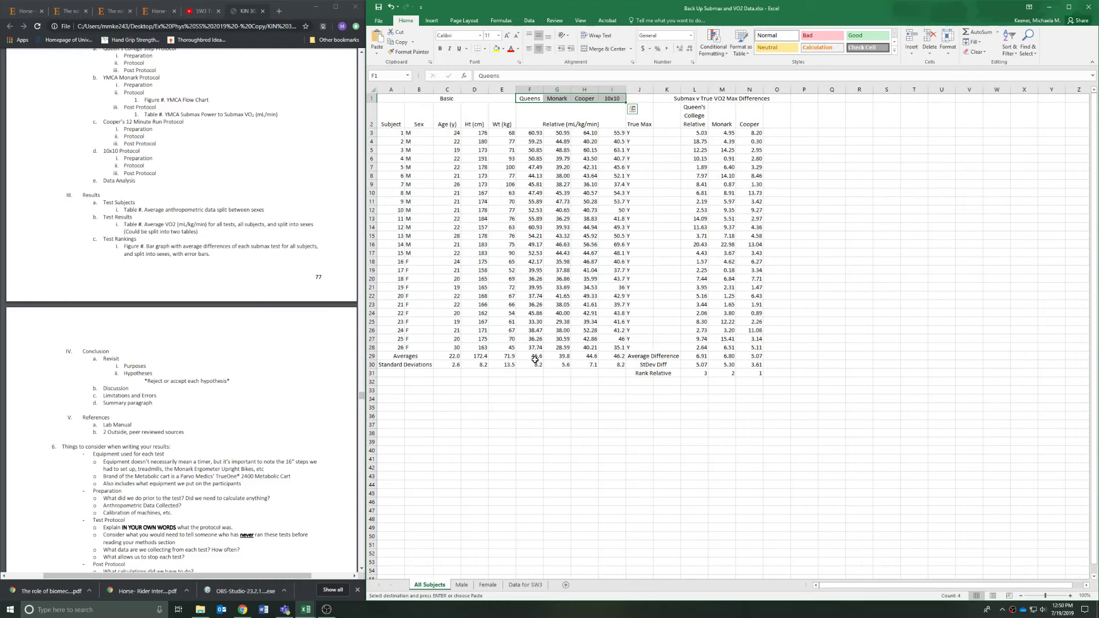
left_click_drag(534, 359, 615, 361)
key("ctrl+c")
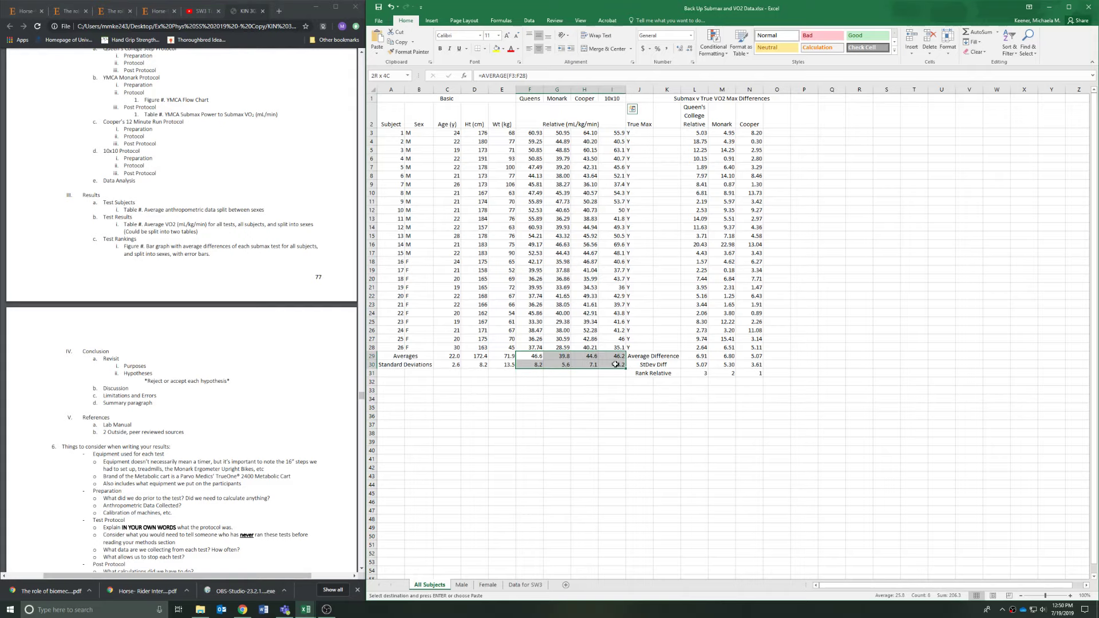
left_click(525, 585)
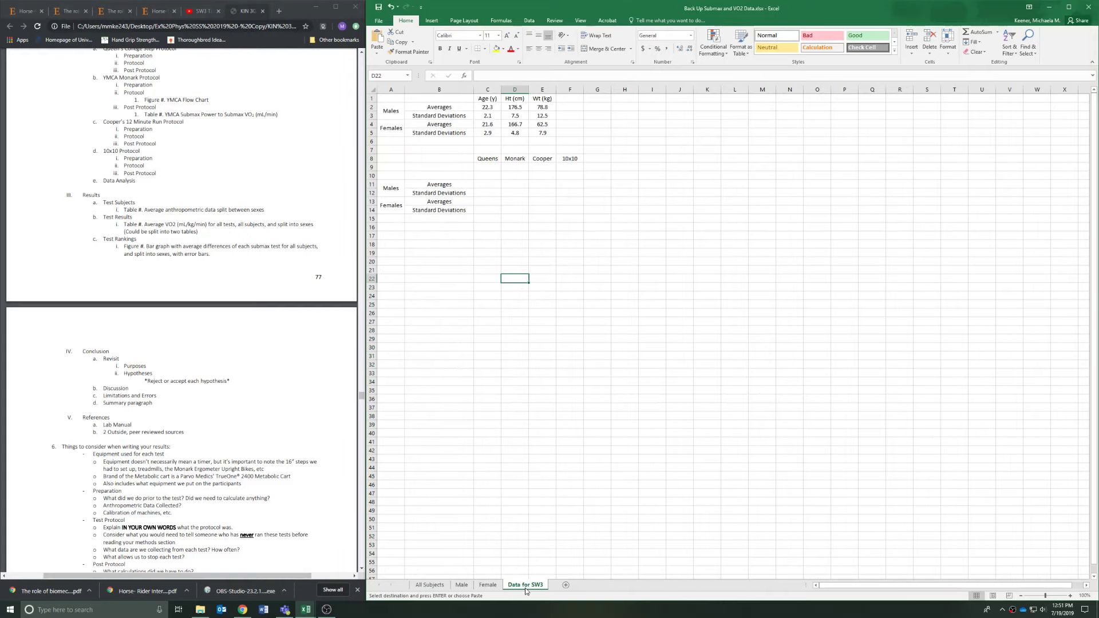
left_click(483, 164)
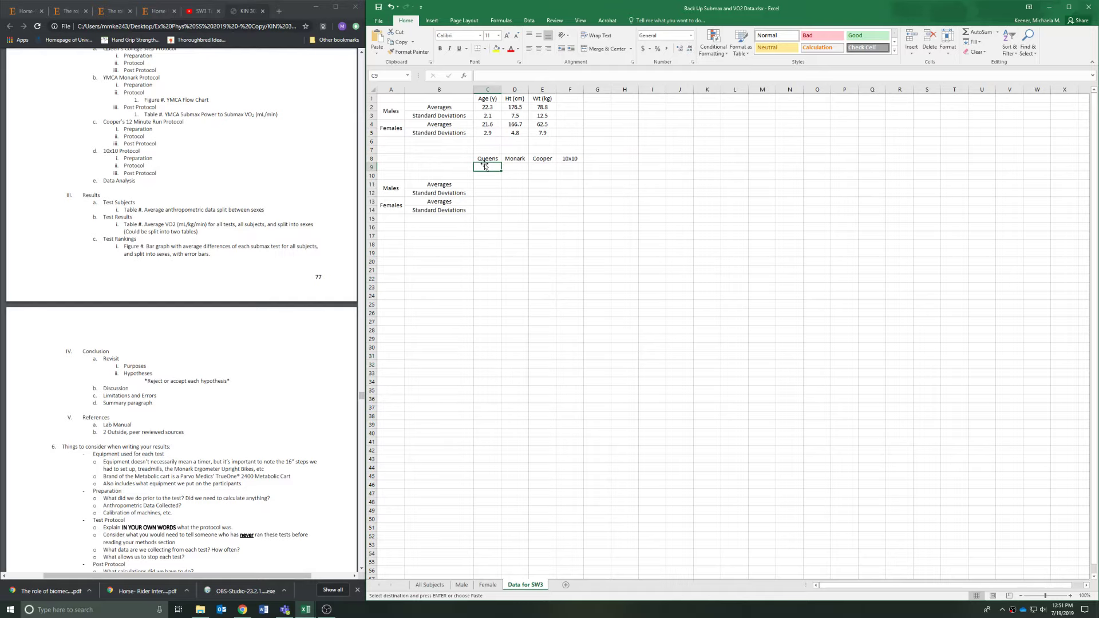
key("ctrl+v")
left_click(596, 188)
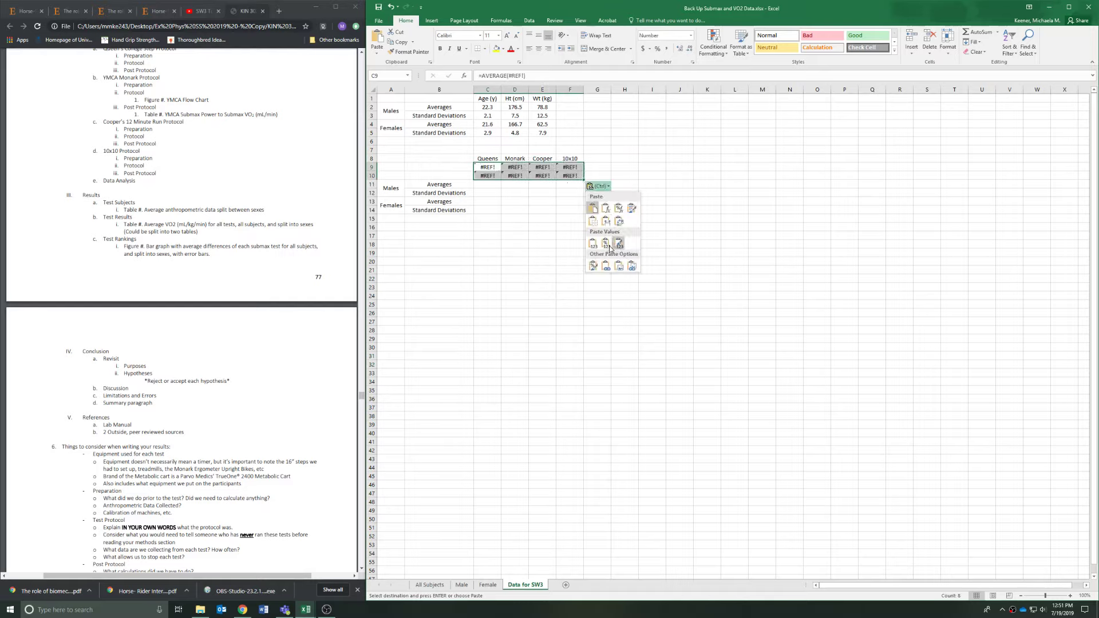
left_click(597, 236)
- Label the merged cell A9:A10 as All, and copy the Averages and Standard Deviations labels into B9:B10
left_click_drag(394, 169, 394, 176)
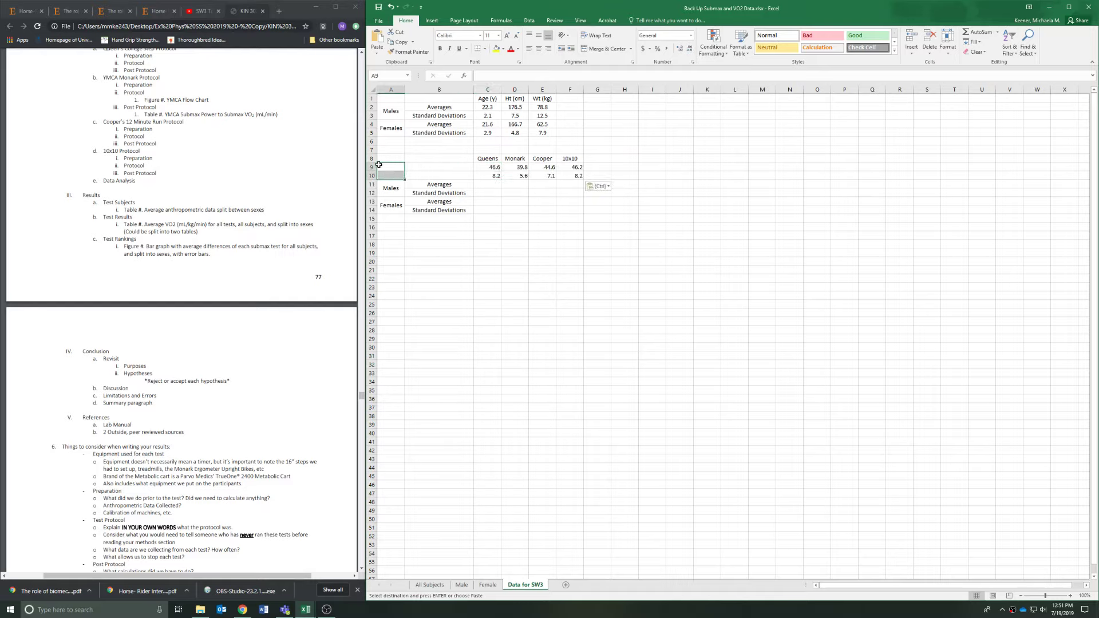
type("AL")
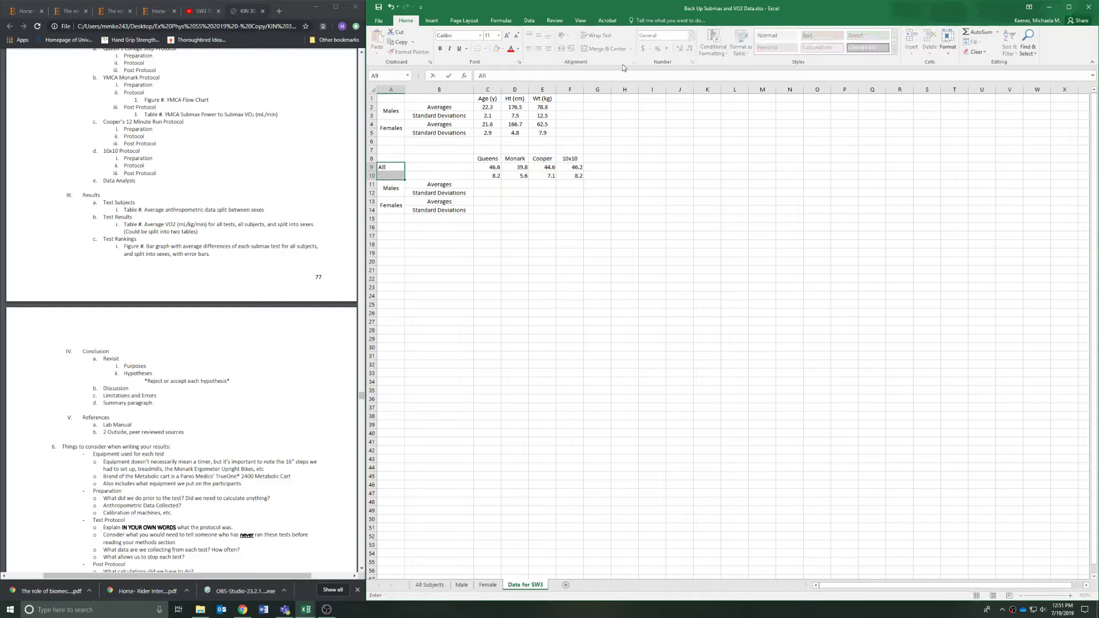
left_click_drag(652, 347, 650, 341)
left_click_drag(391, 166, 425, 175)
left_click(608, 48)
key("ctrl+c")
key("ctrl+v")
- Add the heading Relative VO2 (mL/kg/min) above the test names, merged and centered across C7:F7
left_click_drag(490, 150, 567, 150)
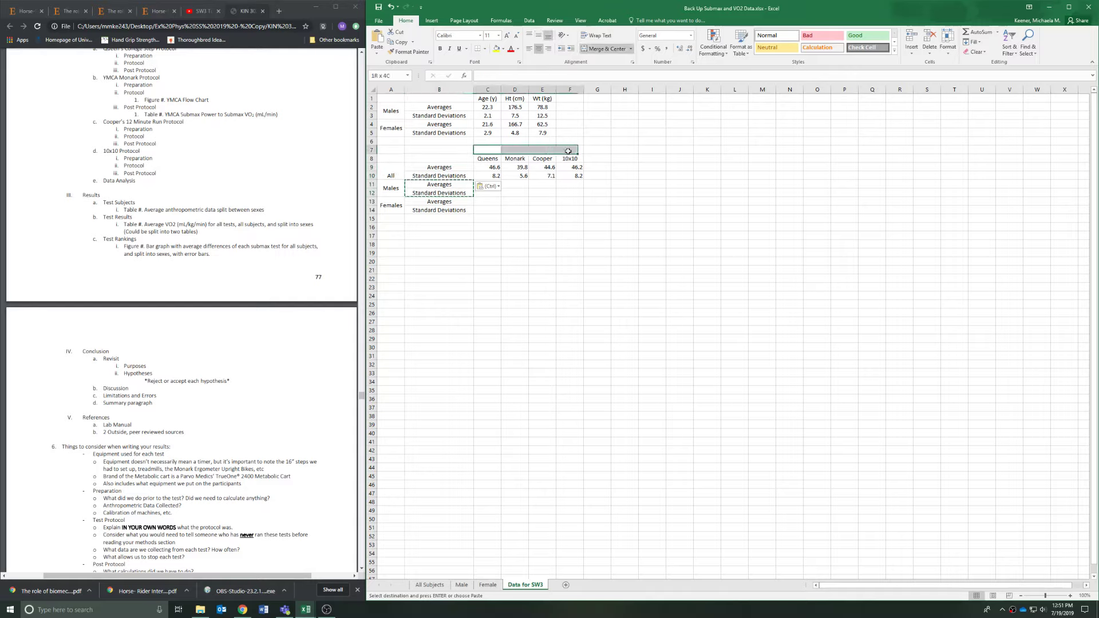
type("REla")
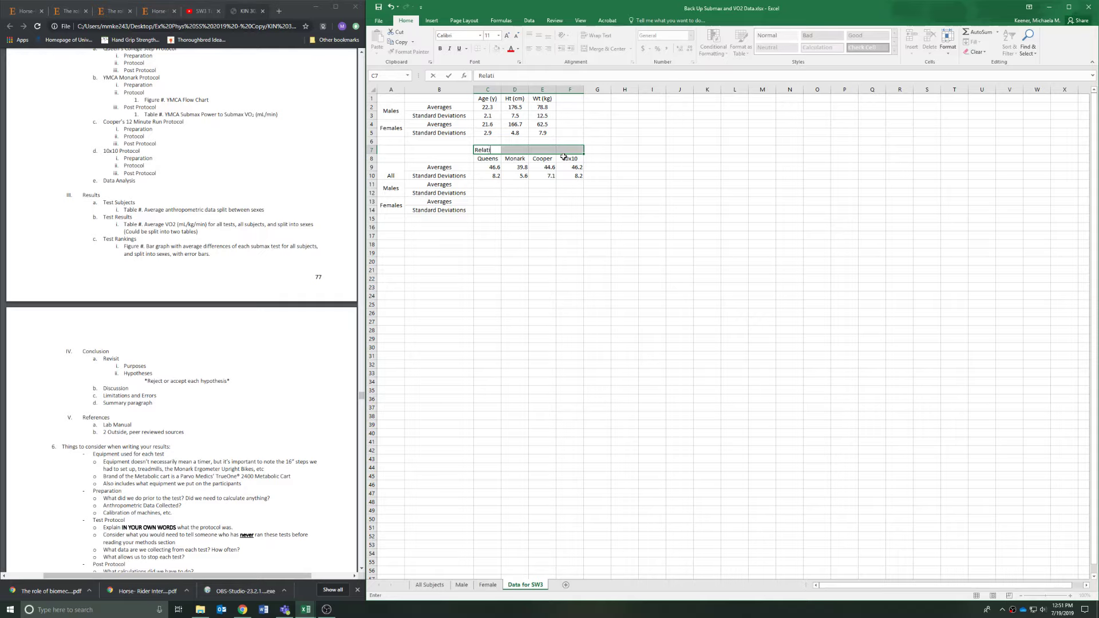
type("tive VO2 (mL/kg/min")
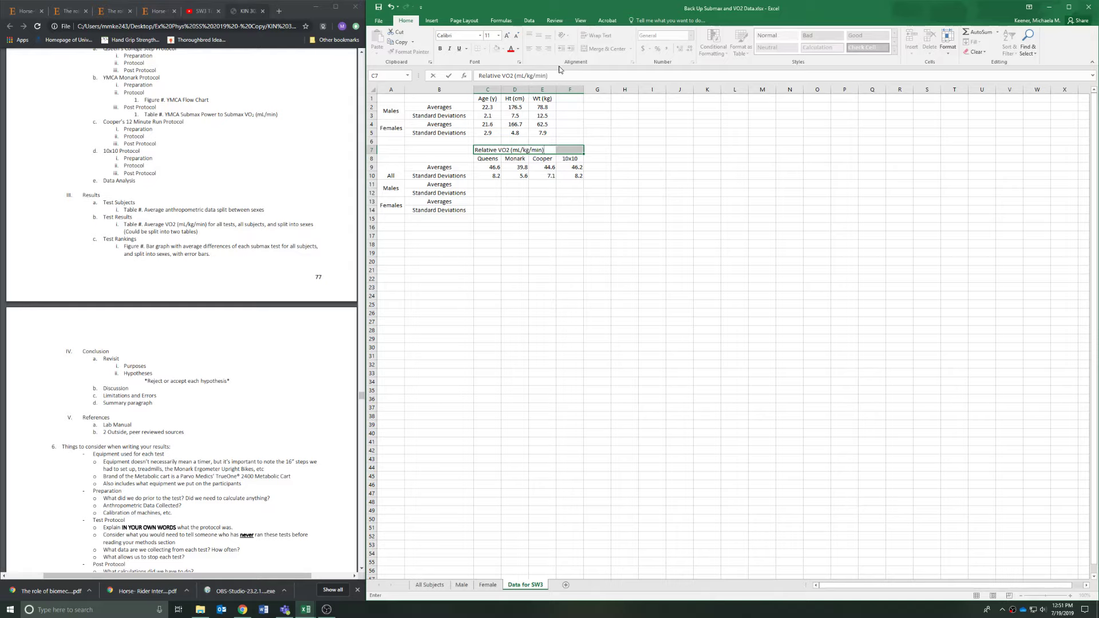
left_click(587, 151)
left_click_drag(570, 150, 492, 149)
left_click(602, 49)
left_click(569, 228)
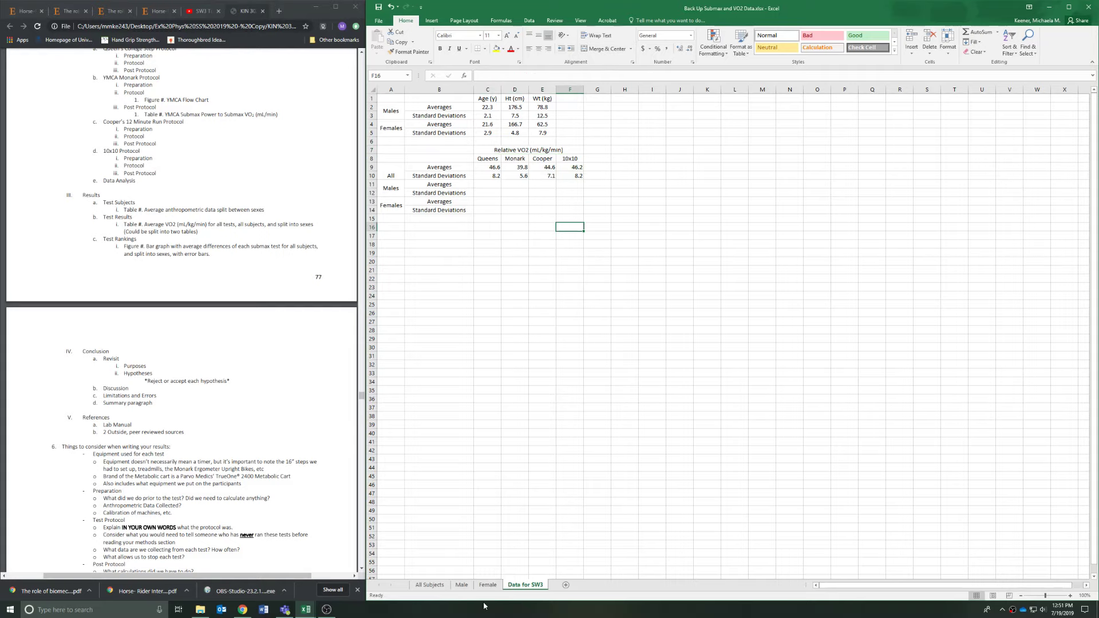
- Copy the four tests' VO2 averages and standard deviations from the Male sheet into C11:F12 as values
left_click(462, 585)
left_click_drag(537, 262, 602, 267)
key("ctrl+c")
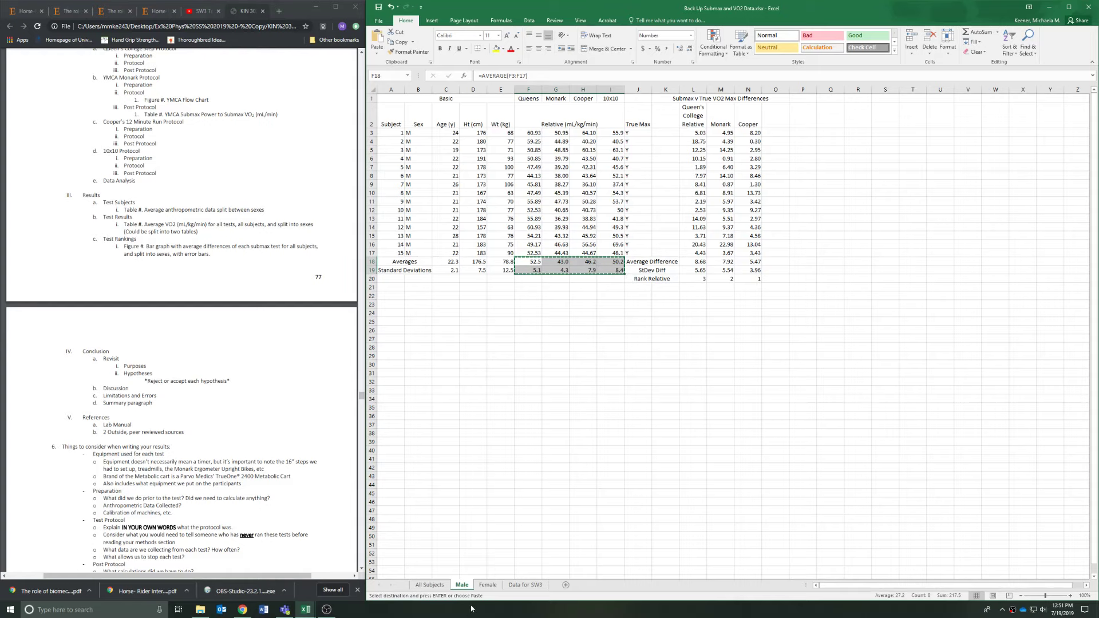
left_click(525, 585)
left_click(497, 186)
key("ctrl+v")
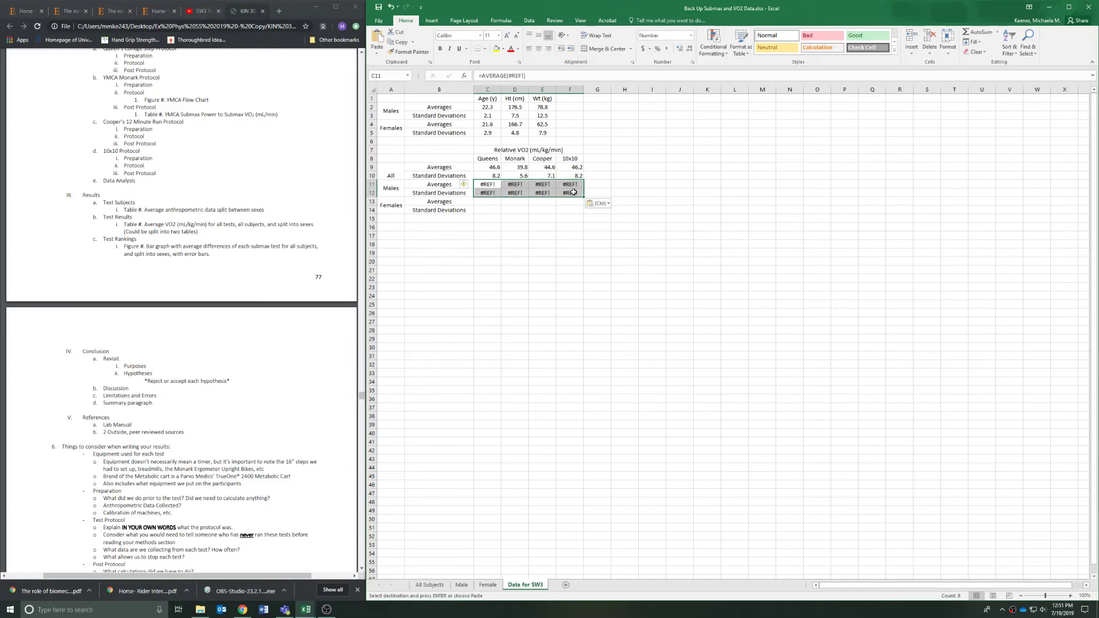
left_click(599, 203)
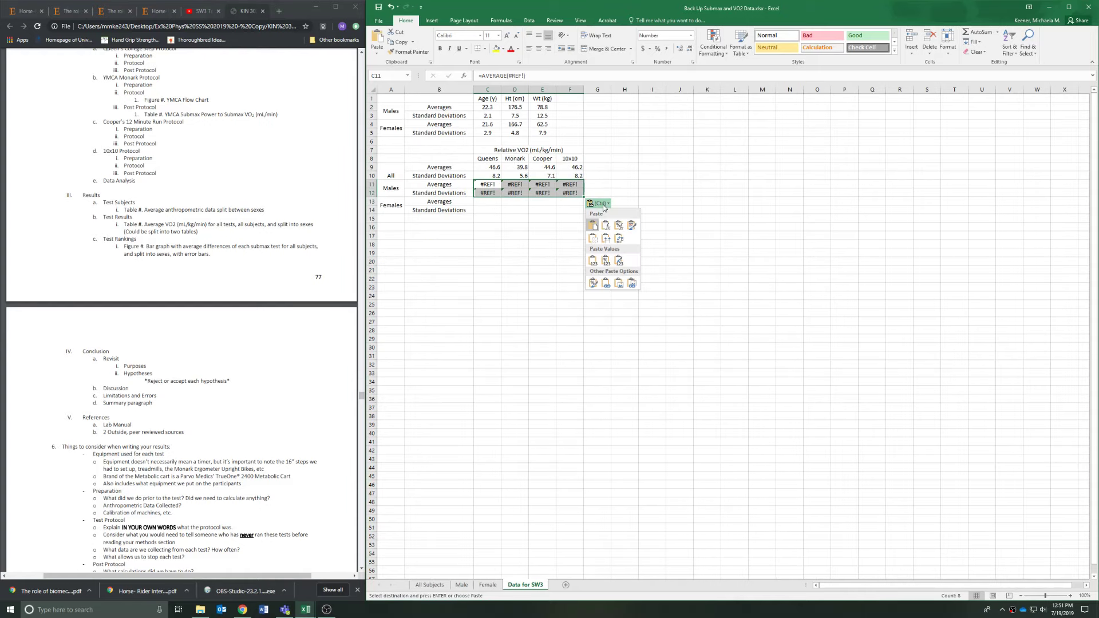
left_click(594, 261)
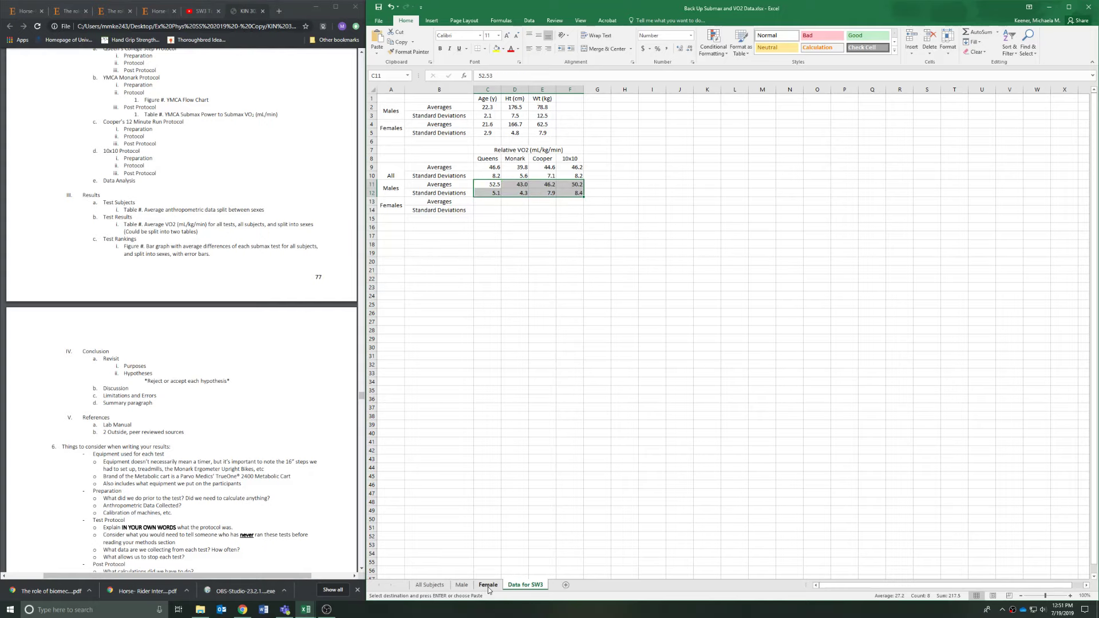
- Copy the four tests' VO2 averages and standard deviations from the Female sheet into C13:F14 as values with number formatting
left_click(488, 584)
left_click_drag(526, 227, 618, 234)
key("ctrl+c")
left_click(525, 585)
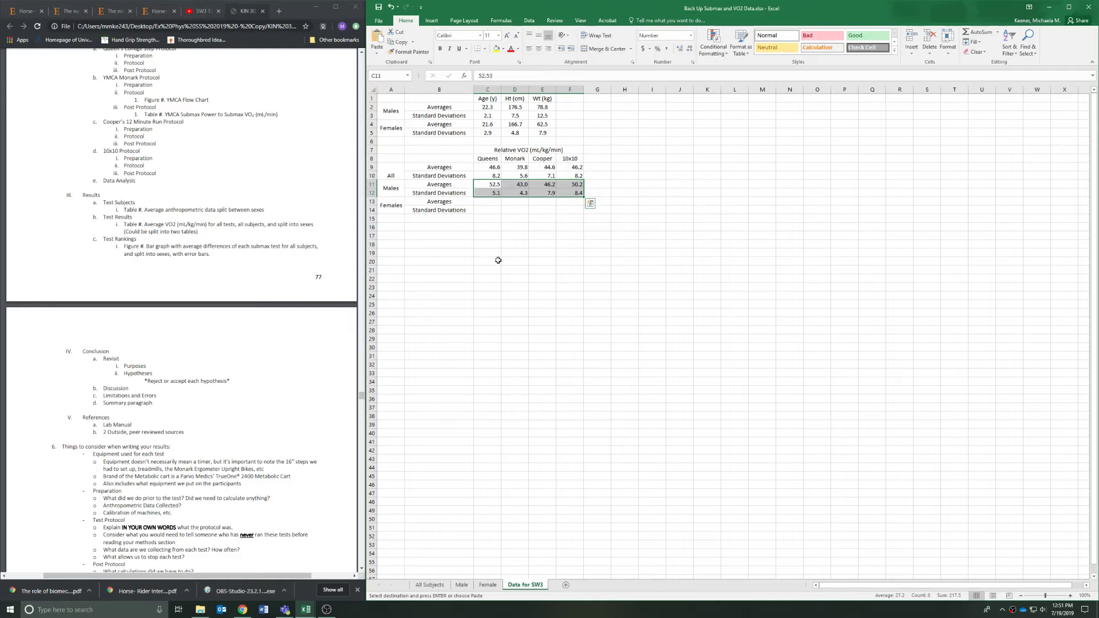
left_click(493, 202)
key("ctrl+v")
left_click(598, 221)
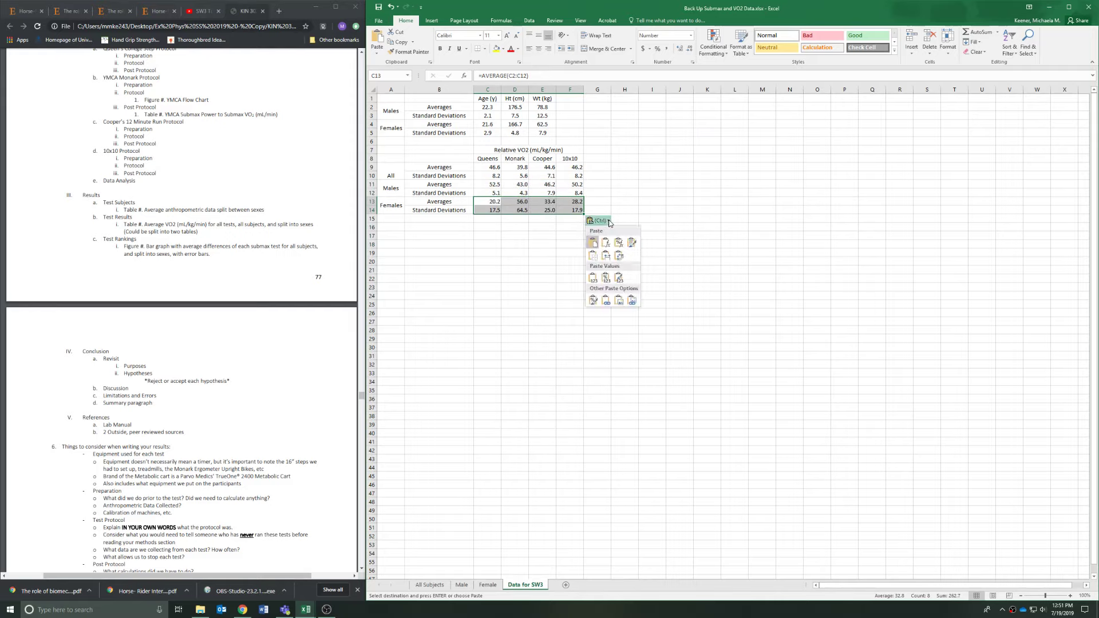
left_click(610, 280)
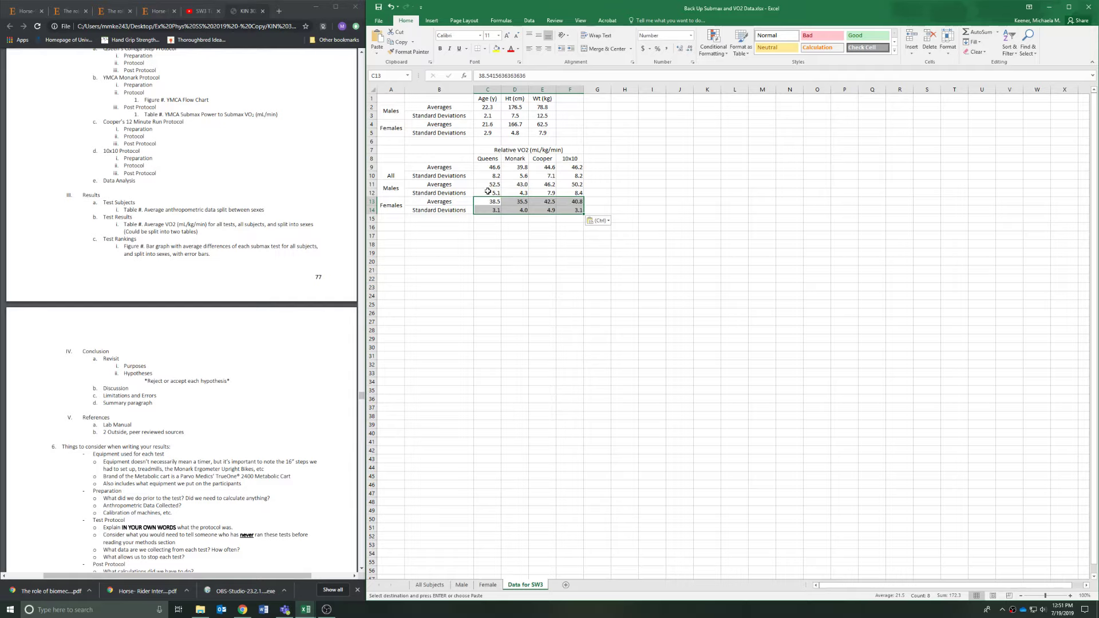
key("ctrl+z")
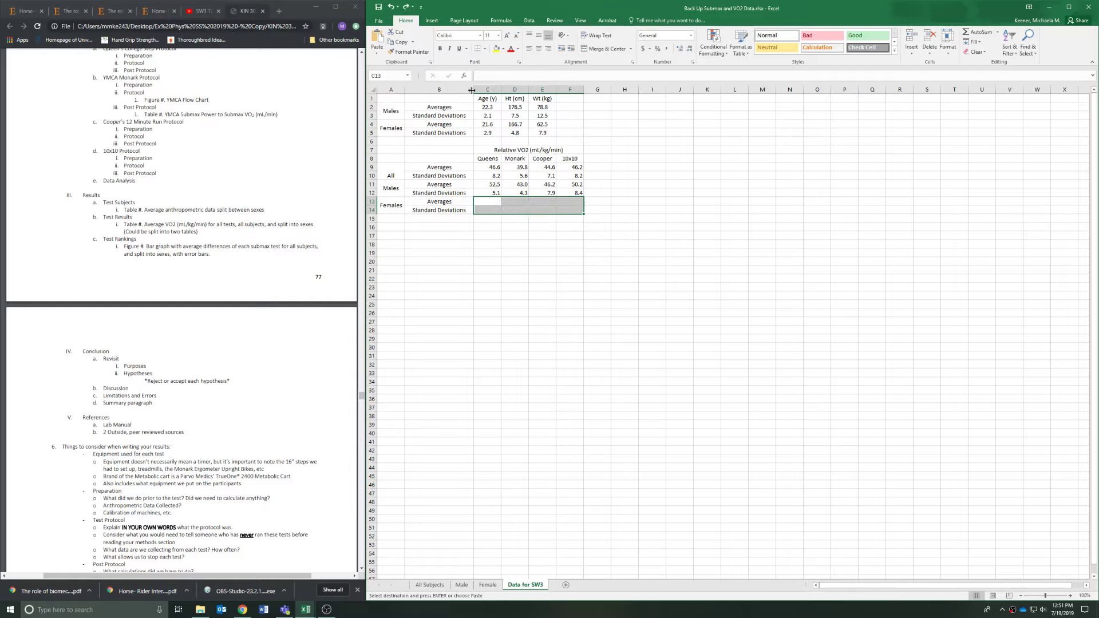
left_click(404, 8)
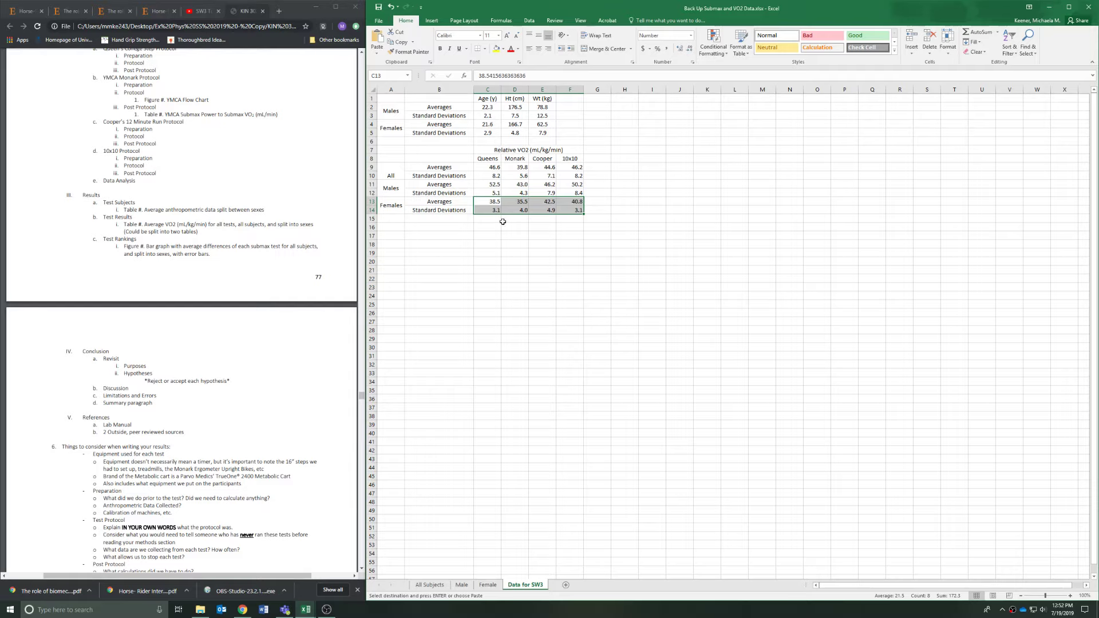
- Align the All label in the merged cell A9:A10 to the middle vertically
left_click(550, 358)
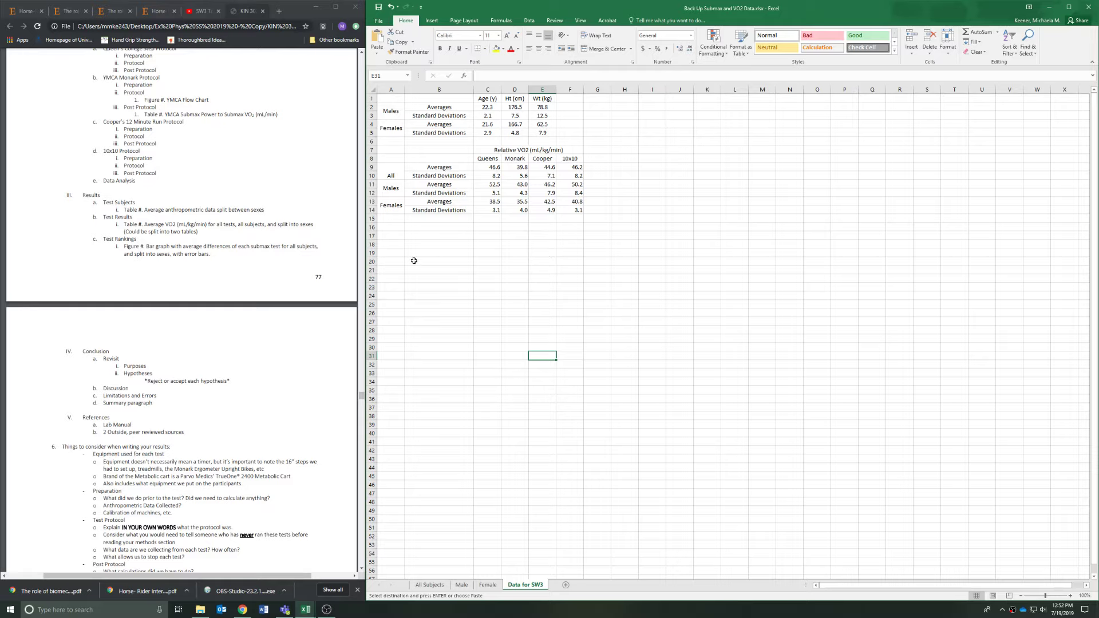
left_click(390, 176)
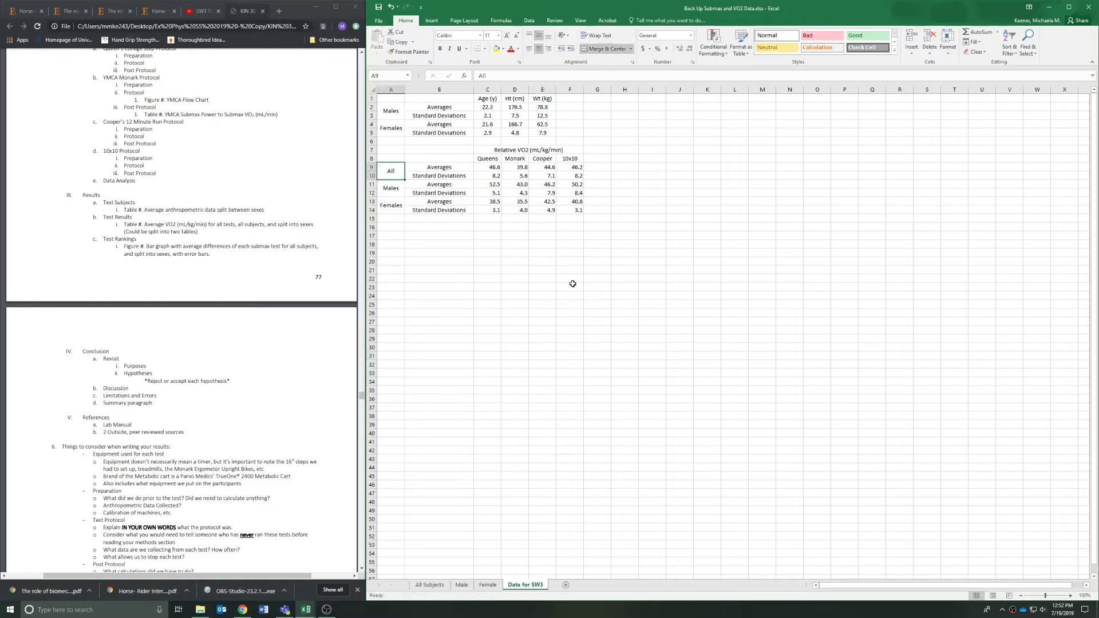
left_click(575, 312)
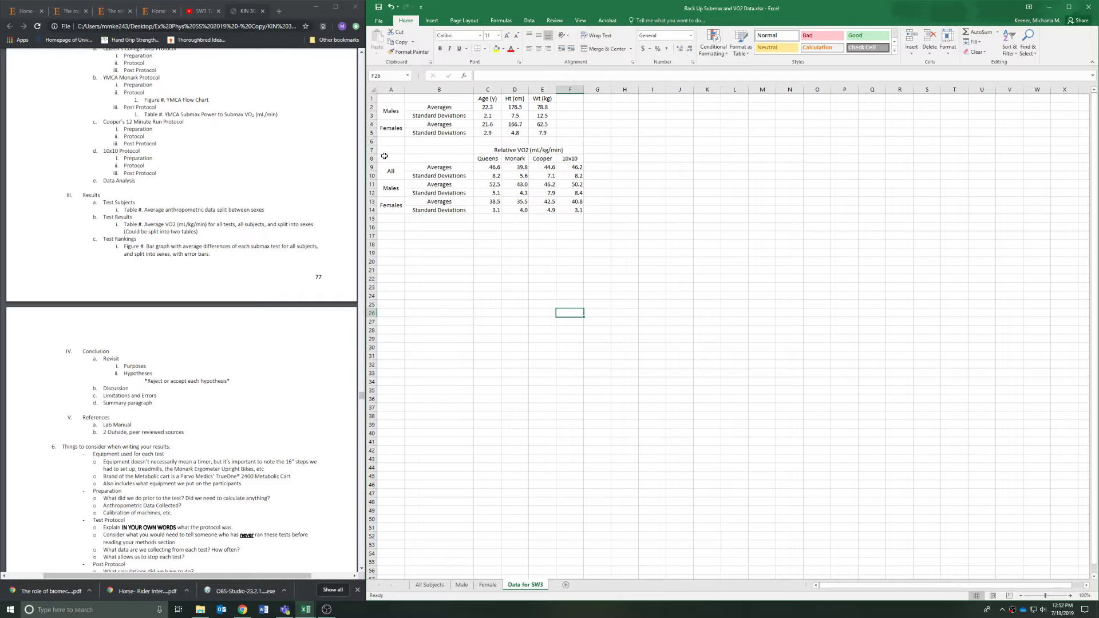
- Copy the All, Males and Females labels from A9:A14 to C17 downwards, and unmerge the pasted cells
left_click_drag(390, 175, 391, 211)
key("ctrl+c")
left_click(490, 237)
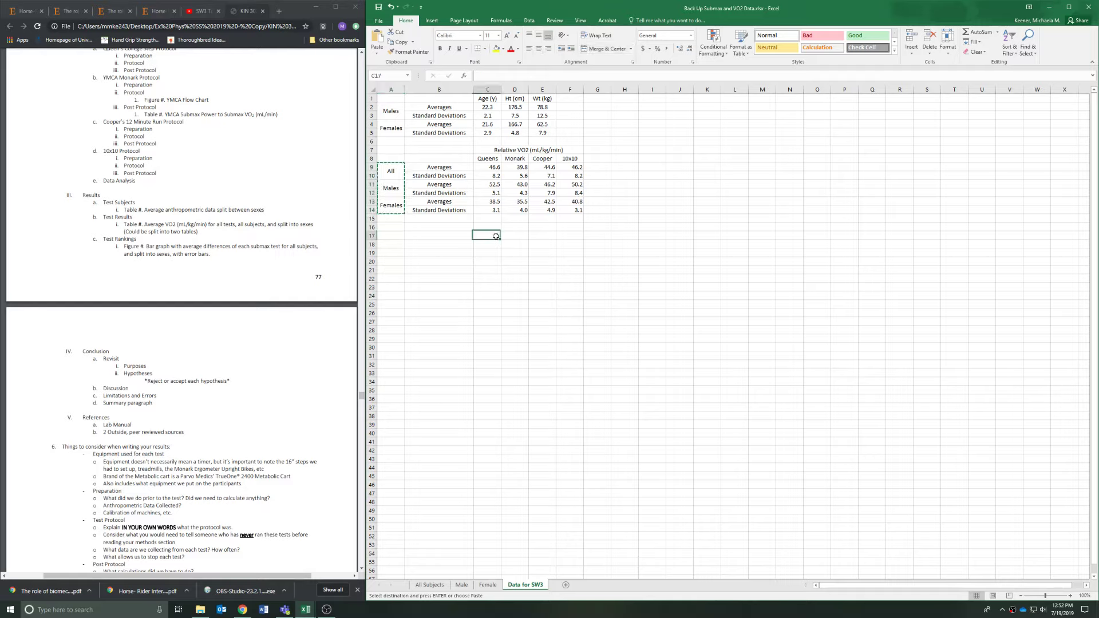
key("ctrl+v")
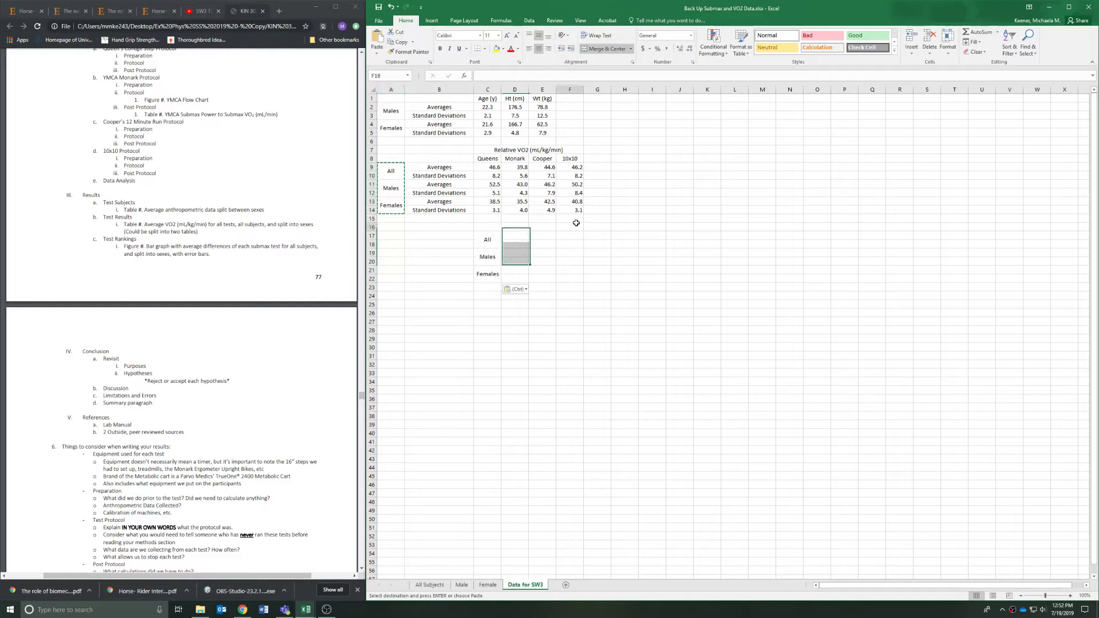
left_click(605, 48)
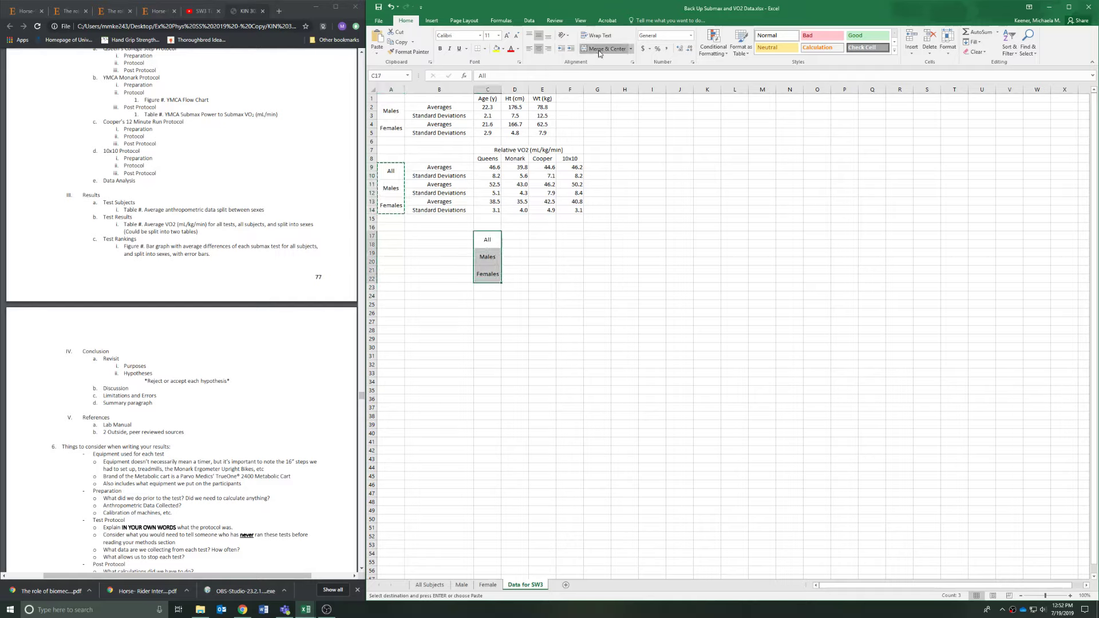
left_click(536, 256)
- Try to copy the Males and Females labels in C19 and C21 together into C18:C19
left_click(490, 253)
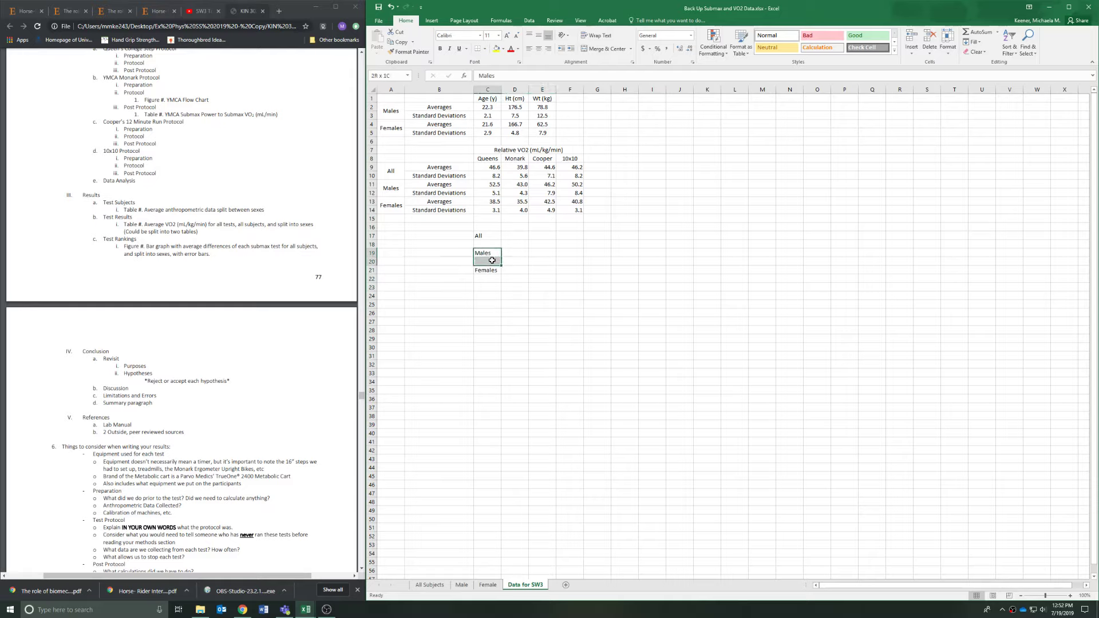
left_click(500, 269, "ctrl")
key("ctrl+c")
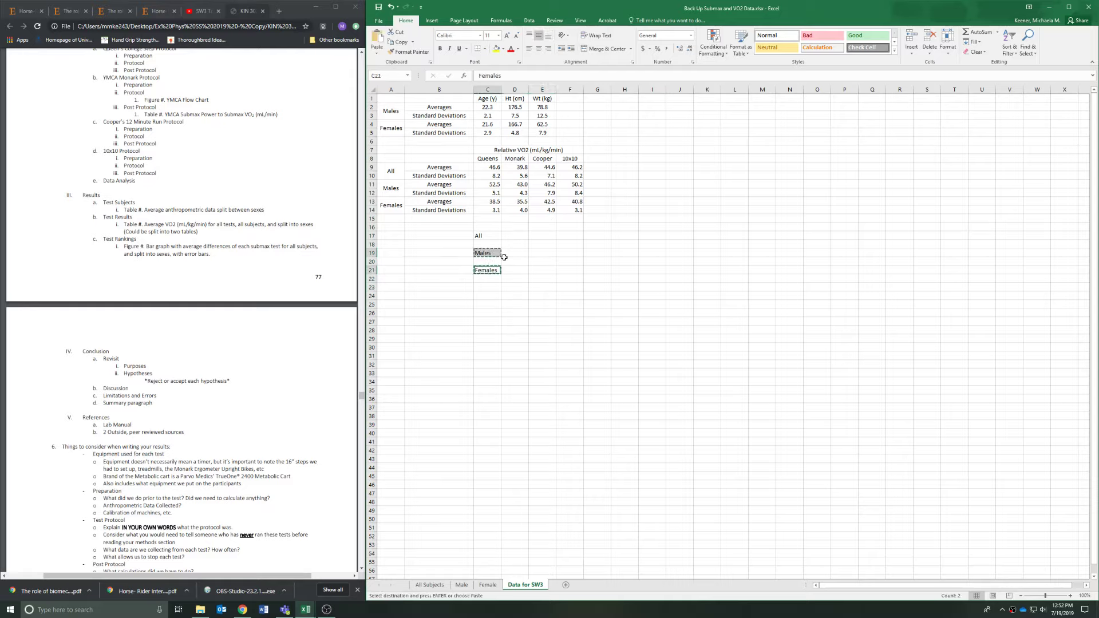
left_click_drag(491, 245, 491, 253)
key("ctrl+v")
left_click(544, 330)
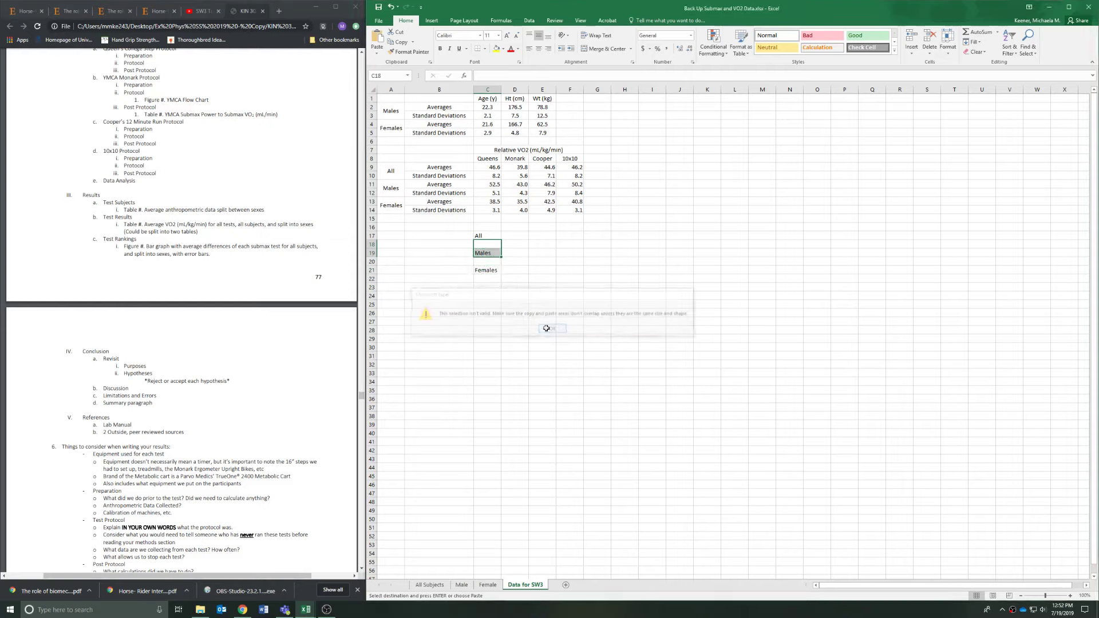
- Copy the Males label to C18 and the Females label to C19, and clear the leftover labels in C20:C21
left_click(491, 253)
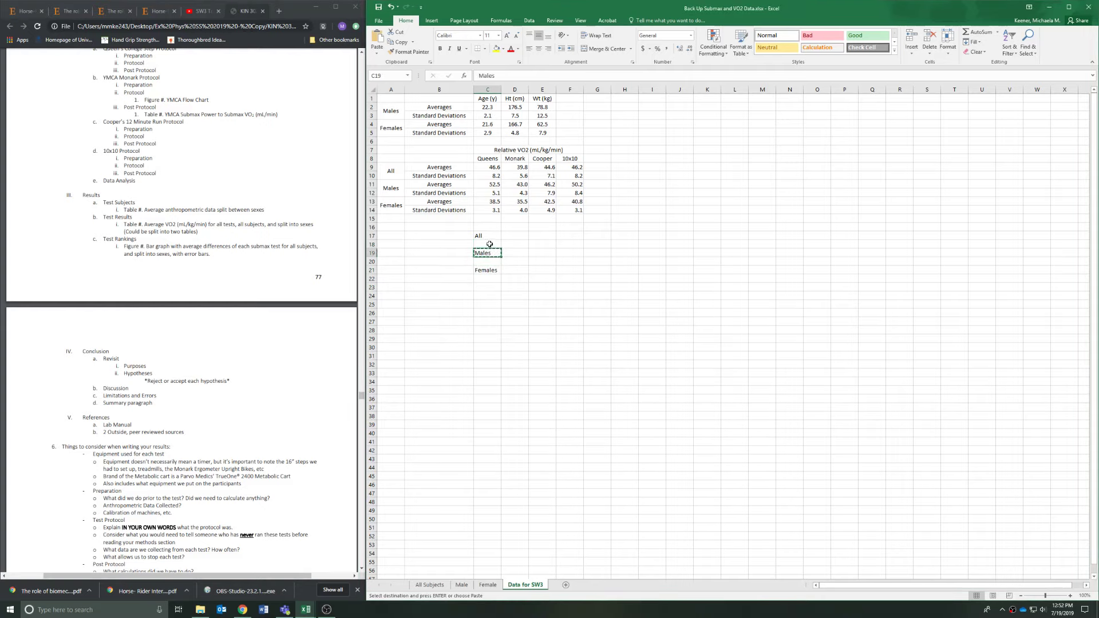
left_click(489, 244)
key("ctrl+v")
left_click(487, 270)
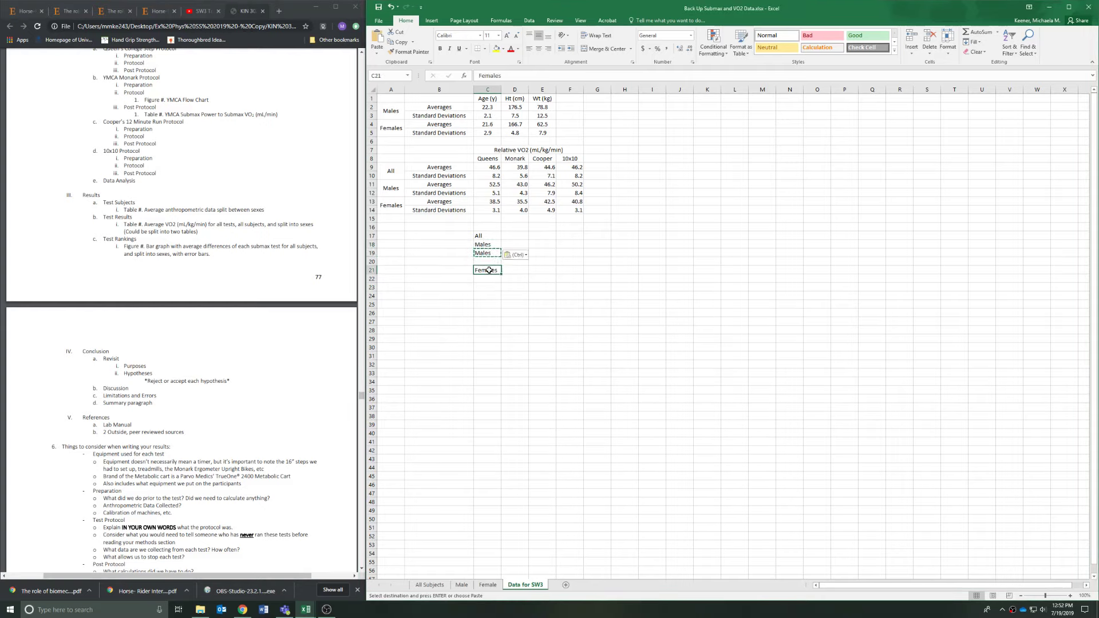
key("ctrl+c")
left_click(487, 253)
key("ctrl+v")
left_click_drag(487, 261, 488, 271)
key("Delete")
left_click(522, 237)
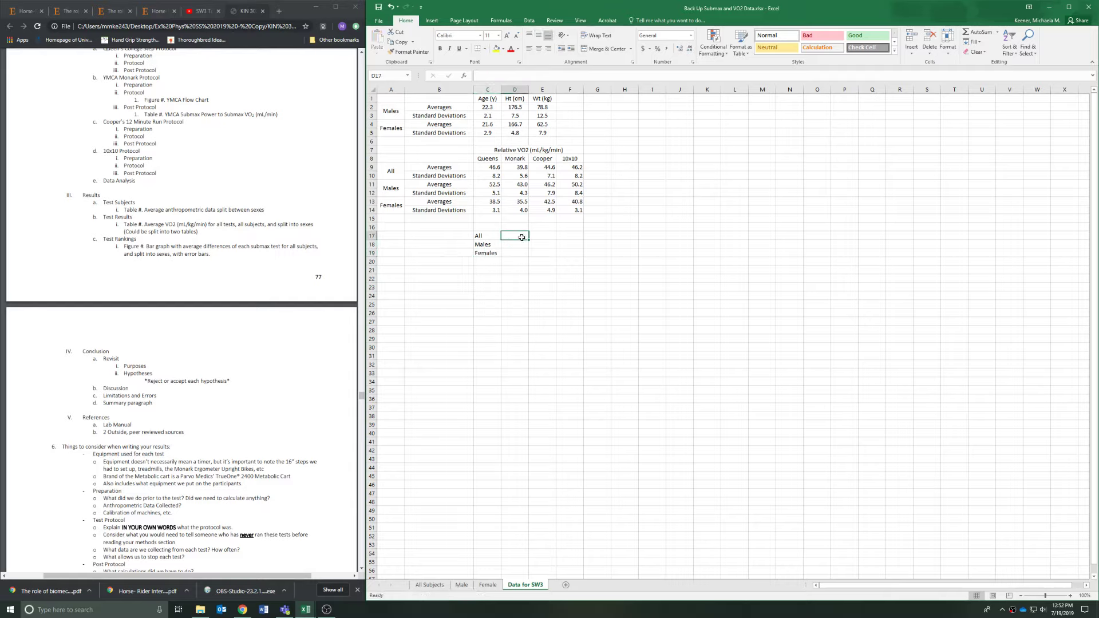
- Copy the Queen's College Relative, Monark and Cooper difference headings from L2:N2 of the Female sheet to D16:F16 in Data for SW3
left_click_drag(495, 160, 570, 160)
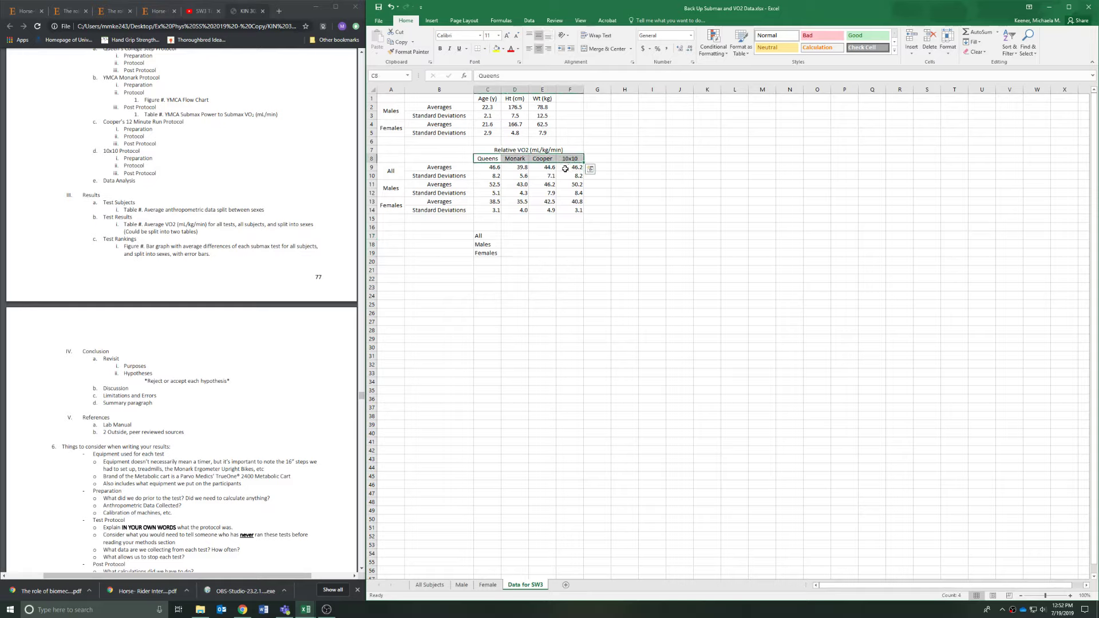
left_click(558, 254)
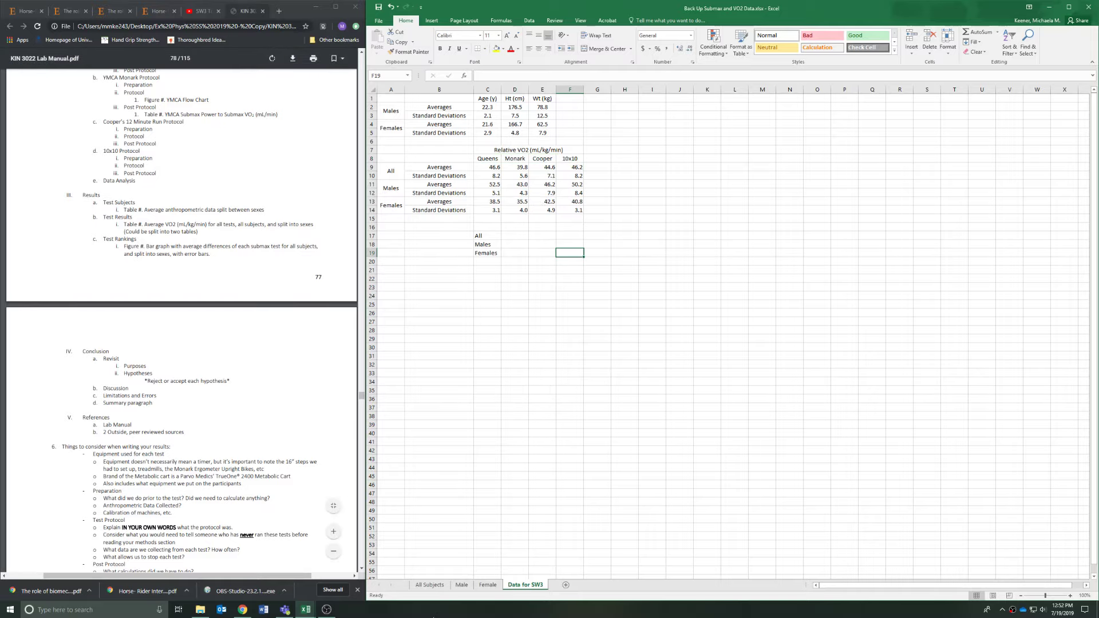
left_click(486, 585)
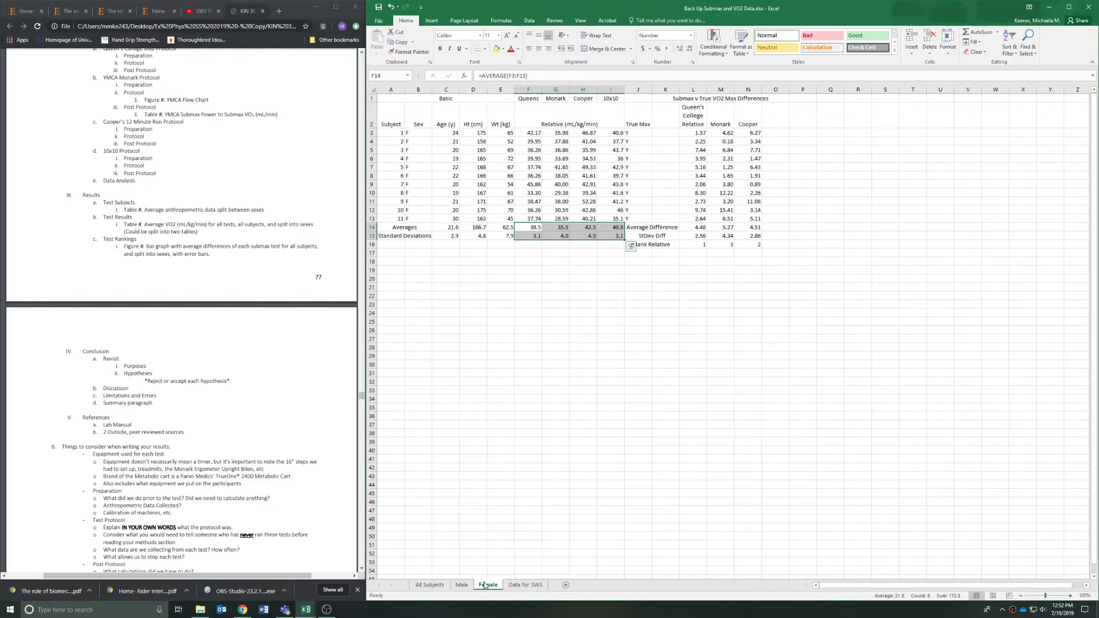
left_click(720, 294)
left_click_drag(694, 119, 746, 121)
key("ctrl+c")
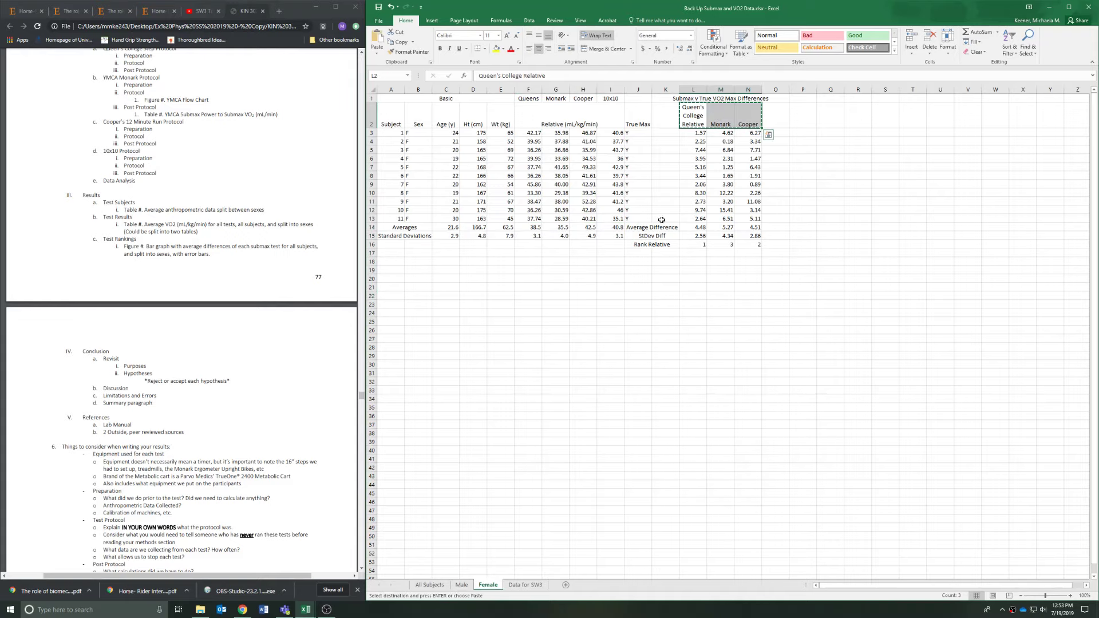
left_click(535, 585)
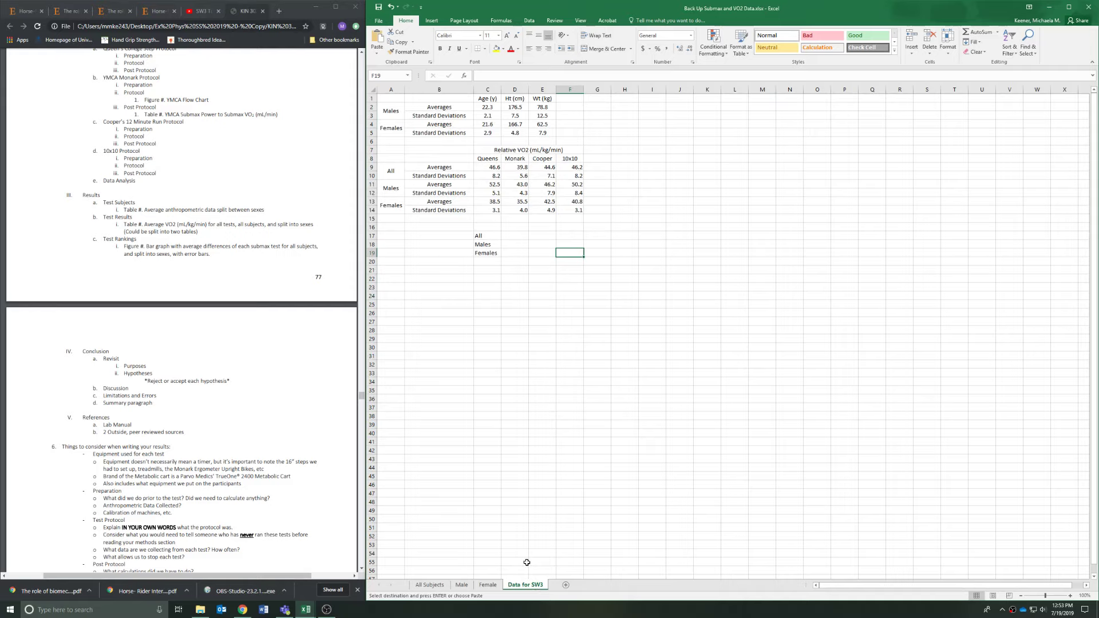
left_click(516, 225)
key("ctrl+v")
left_click_drag(548, 309, 549, 305)
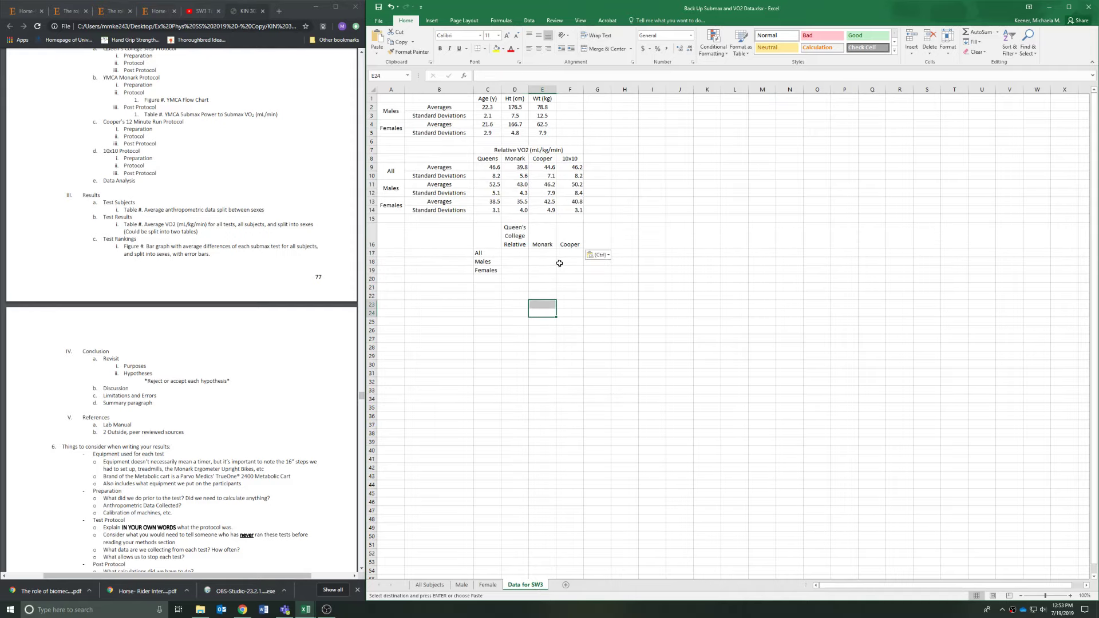
- Copy the three average differences from L14:N14 of the Female sheet into the Females row D19:F19 as values with number formatting
left_click(487, 585)
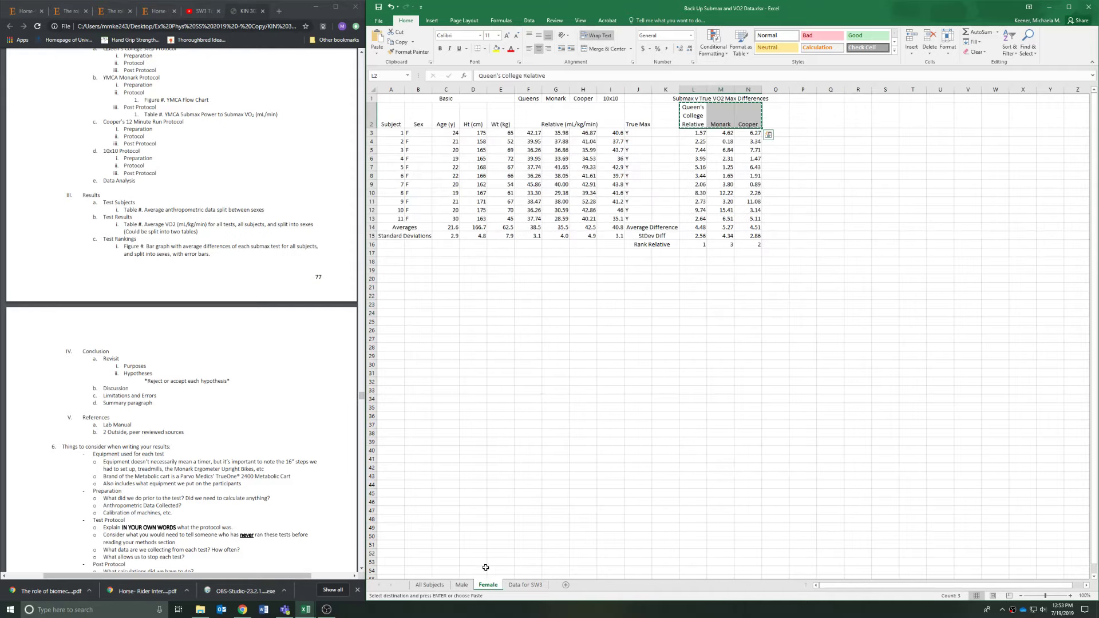
left_click_drag(699, 227, 752, 228)
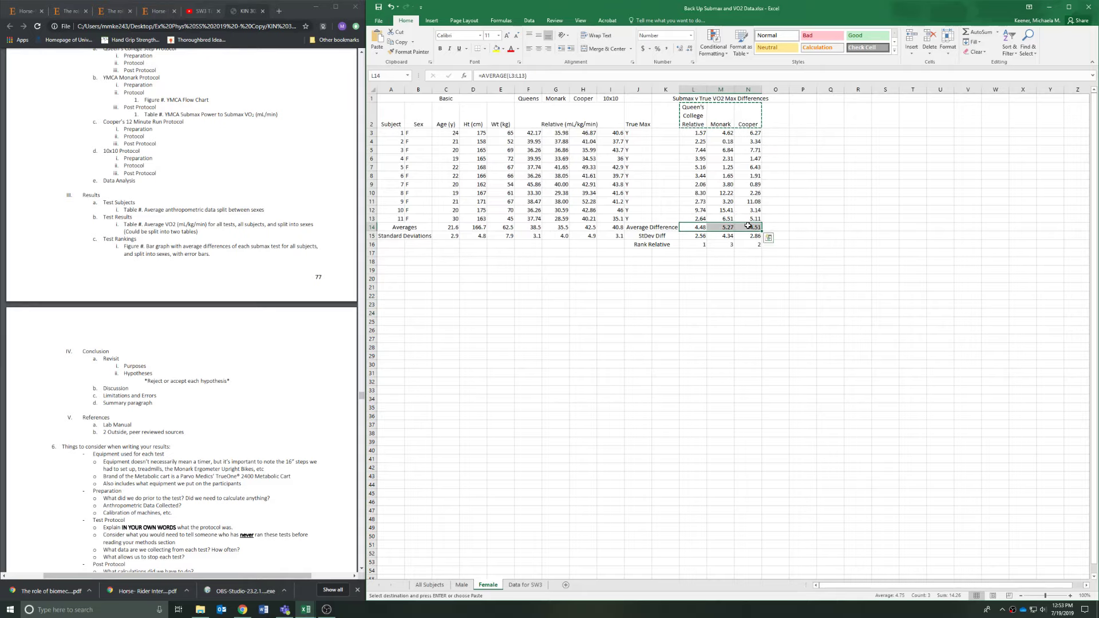
key("ctrl+c")
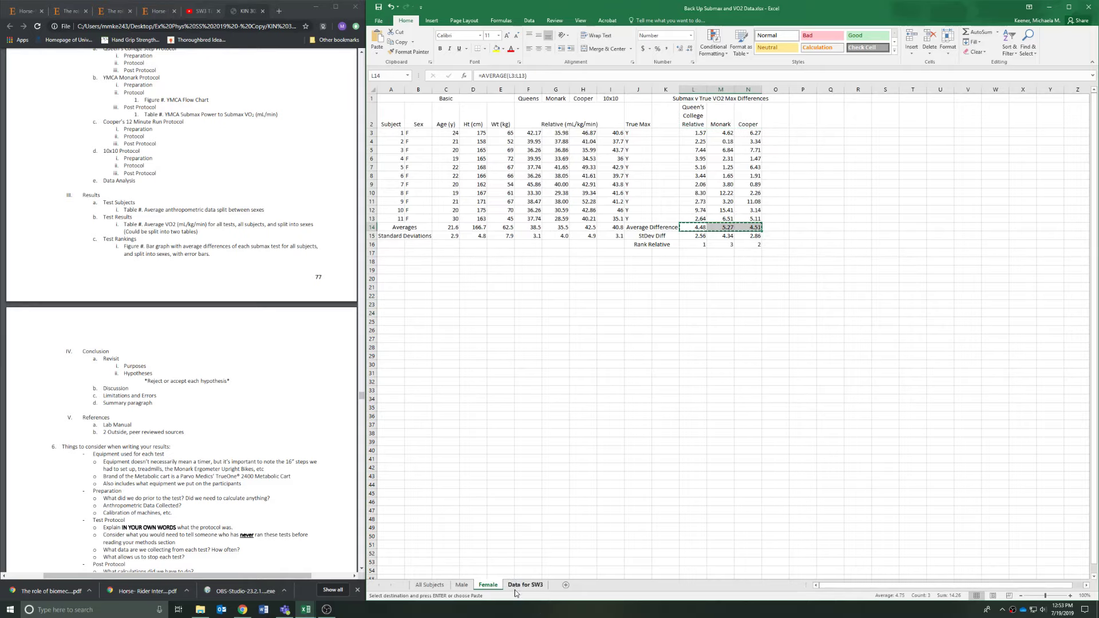
left_click(534, 585)
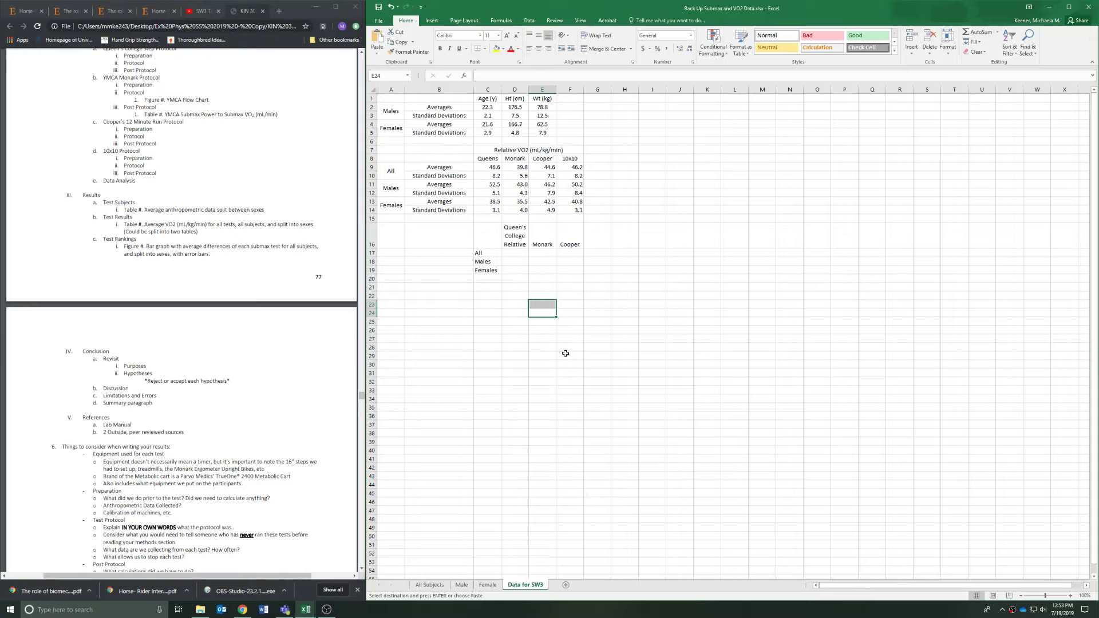
left_click(516, 270)
key("ctrl+v")
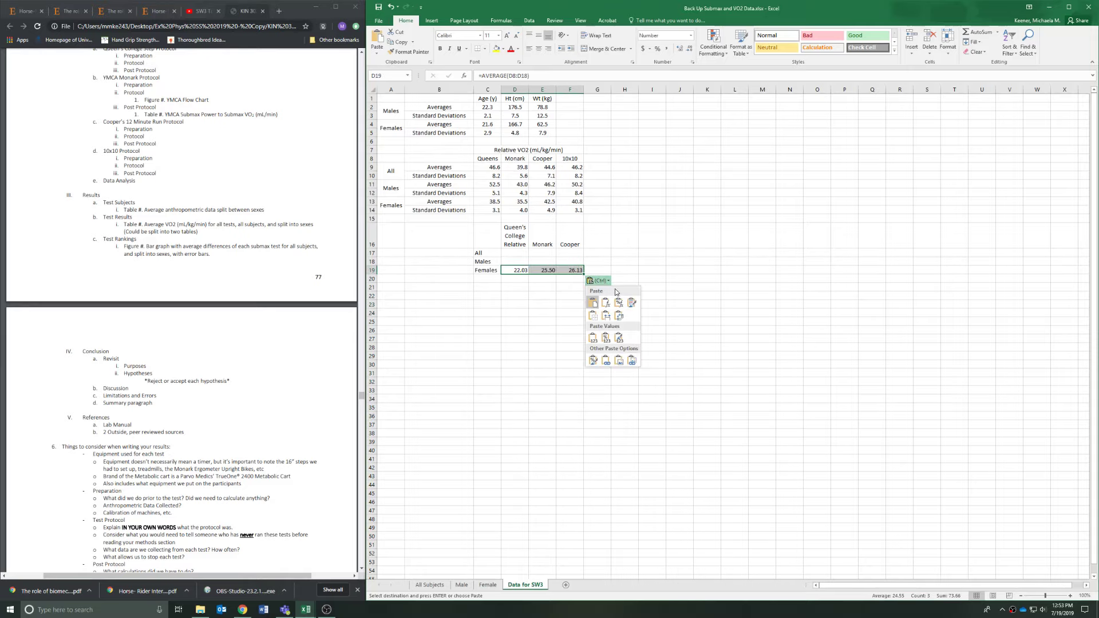
left_click(605, 338)
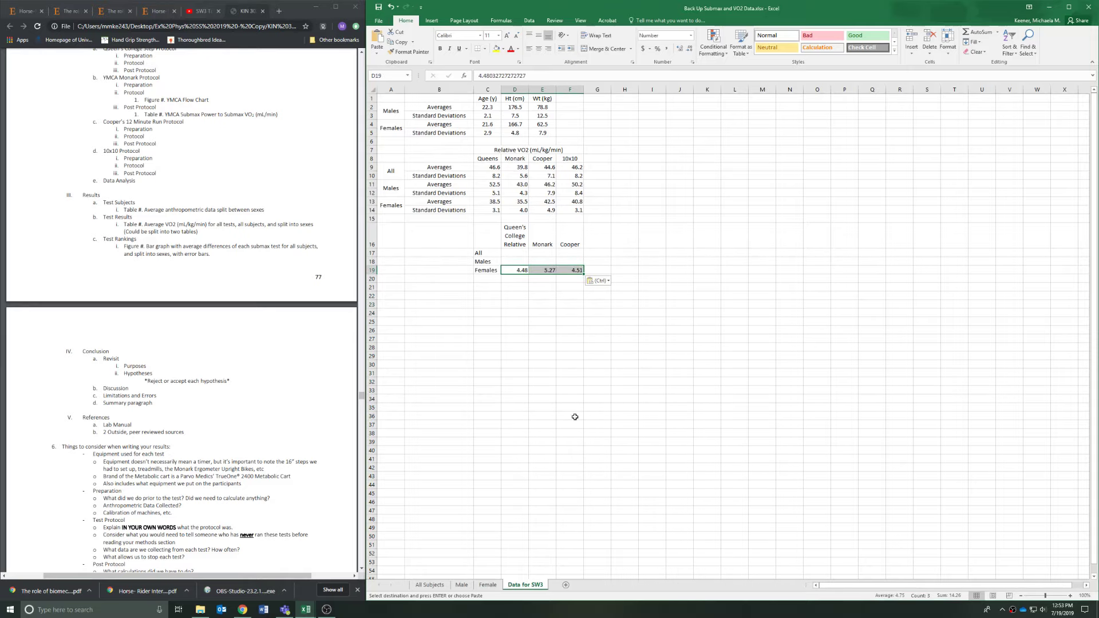
- Copy the three average differences from L18:N18 of the Male sheet into the Males row D18:F18 as values with number formatting
left_click(461, 584)
left_click_drag(698, 262, 750, 261)
key("ctrl+c")
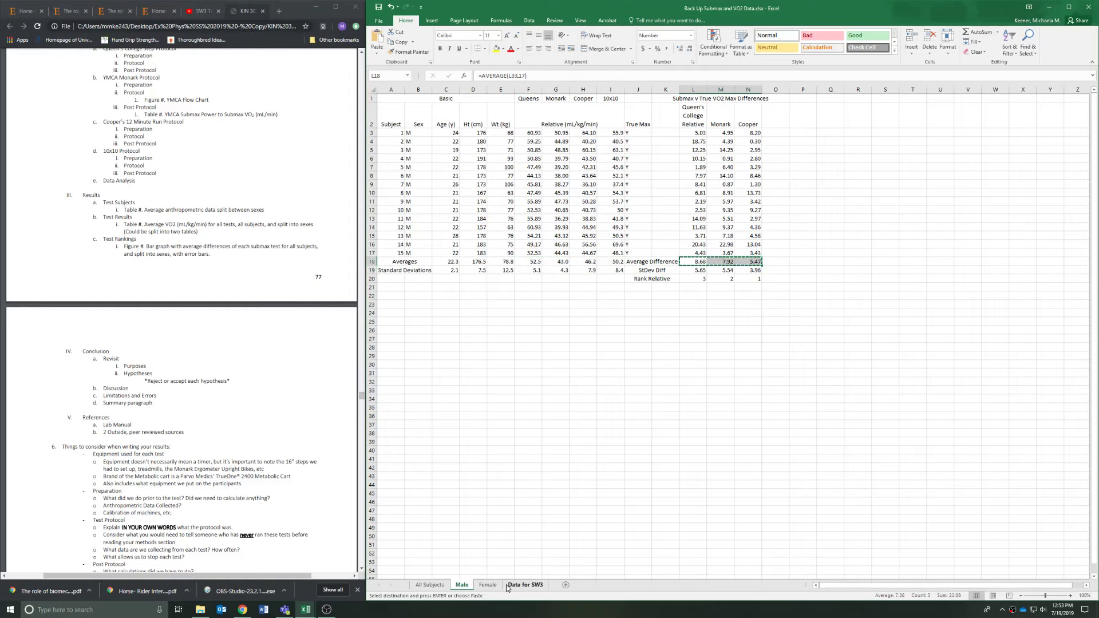
left_click(525, 584)
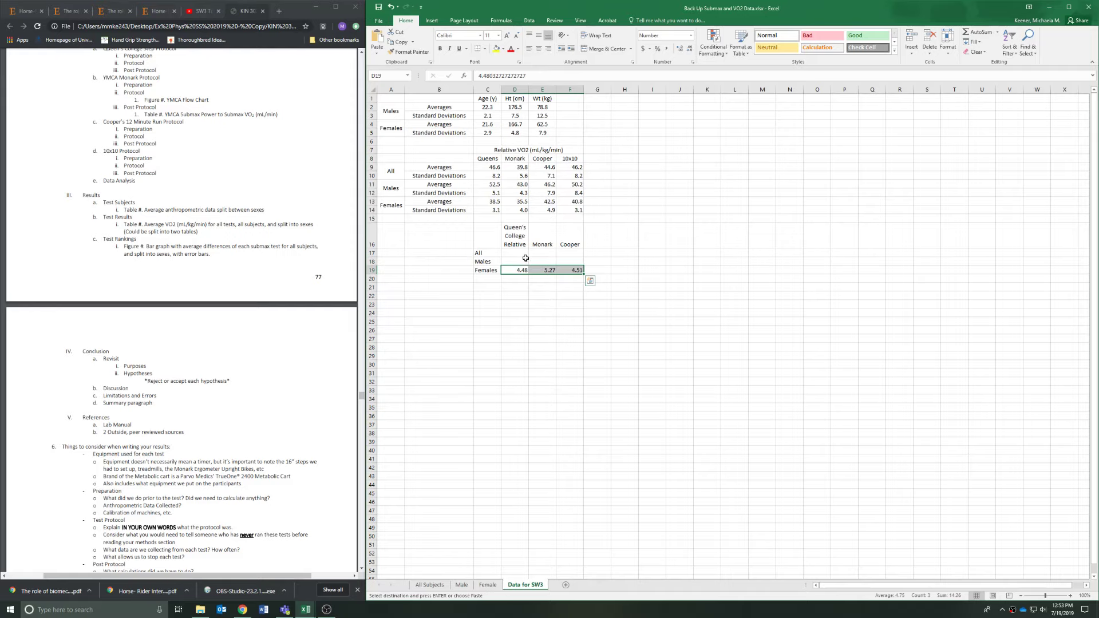
key("ctrl+v")
left_click(603, 274)
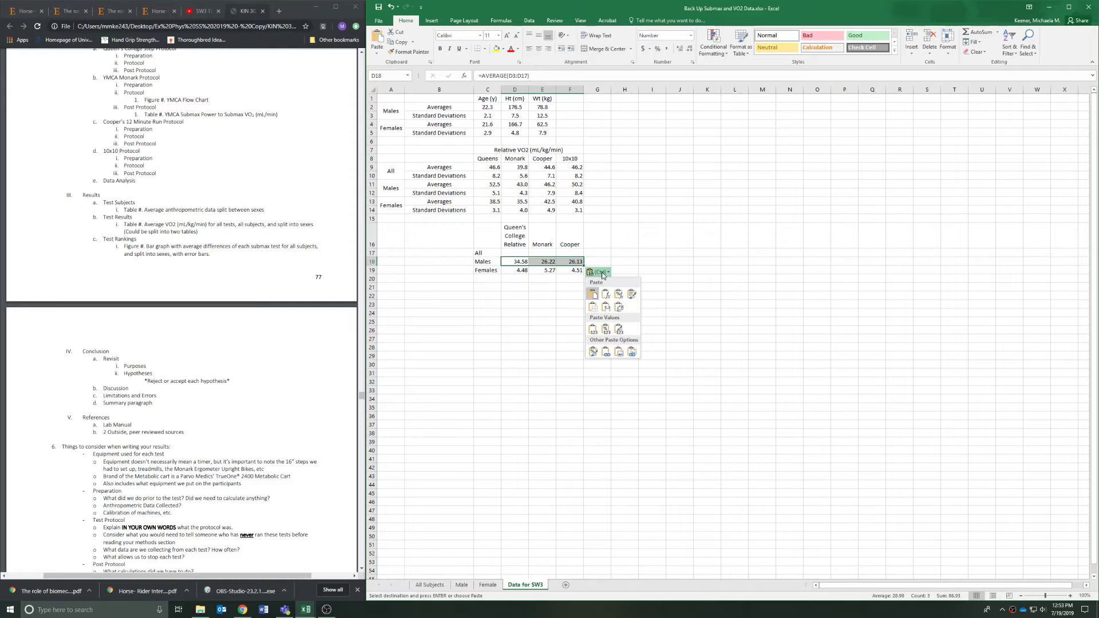
left_click(606, 329)
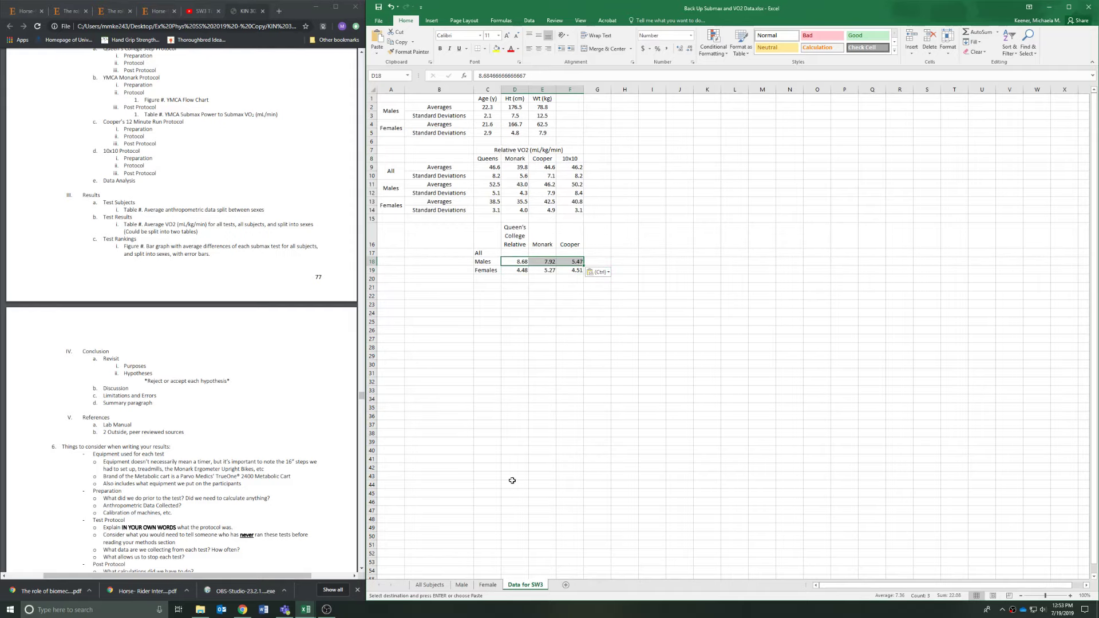
- Copy the three average differences from L29:N29 of the All Subjects sheet into the All row D17:F17 of Data for SW3 as values
left_click(429, 585)
left_click_drag(704, 358, 754, 358)
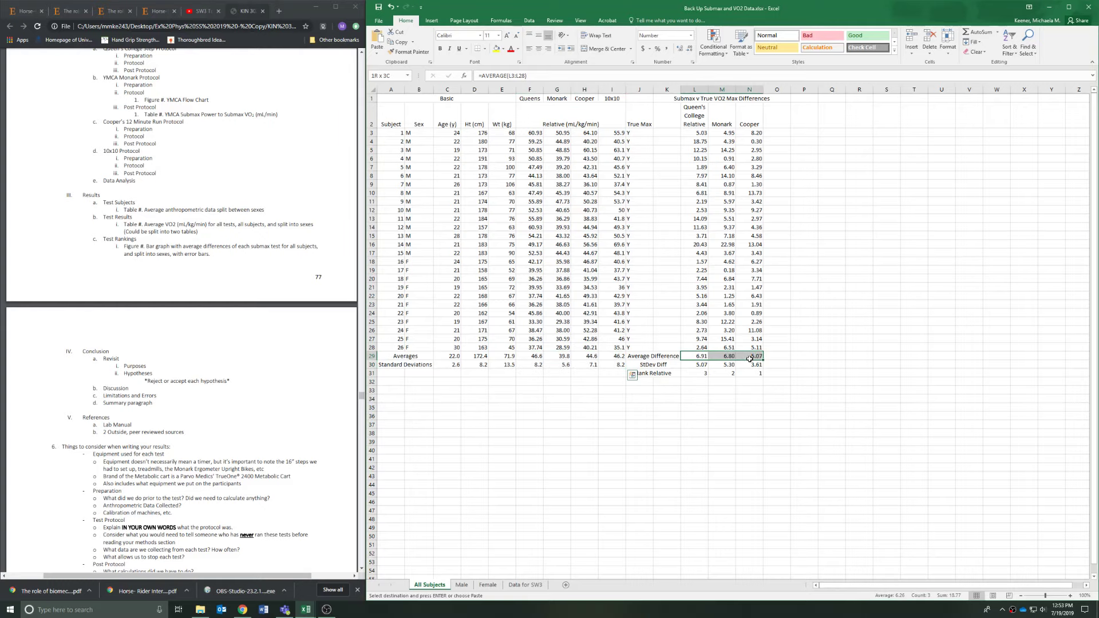
key("ctrl+c")
left_click(523, 585)
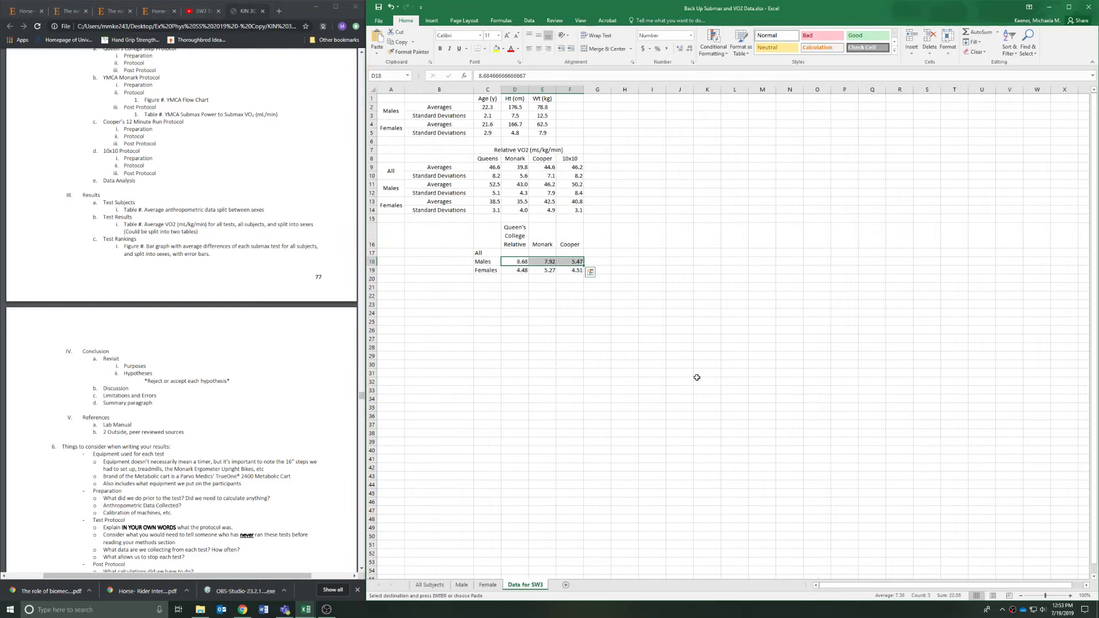
left_click(515, 252)
key("ctrl+v")
left_click(598, 264)
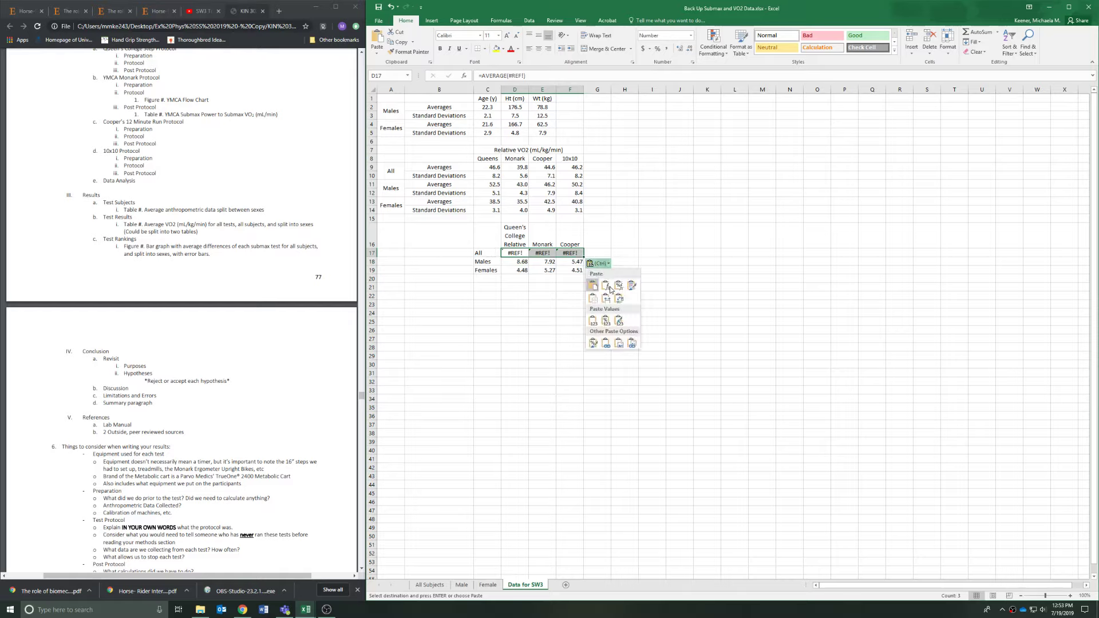
left_click(595, 322)
left_click(707, 304)
- Insert a 2-D clustered column chart from the range C16:F20
left_click_drag(487, 232, 579, 280)
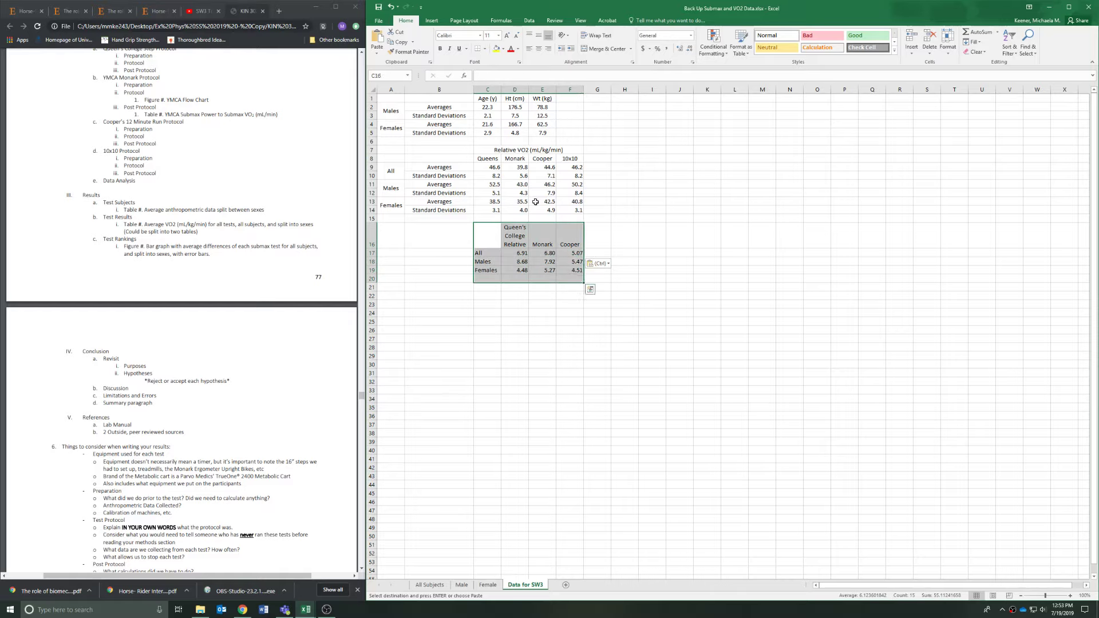
left_click(432, 20)
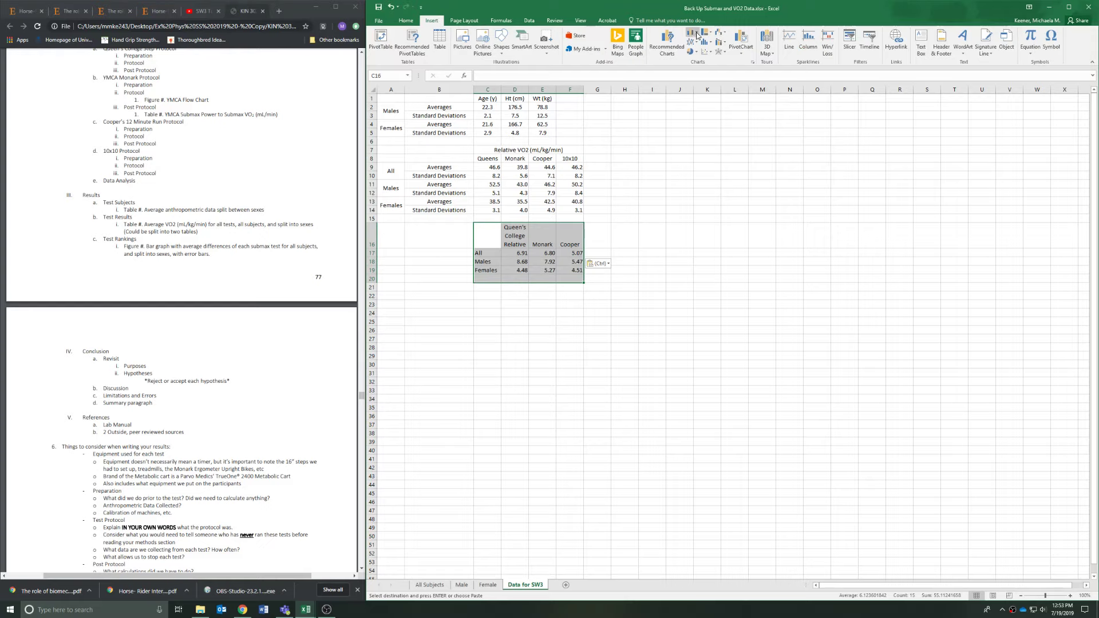
left_click(693, 33)
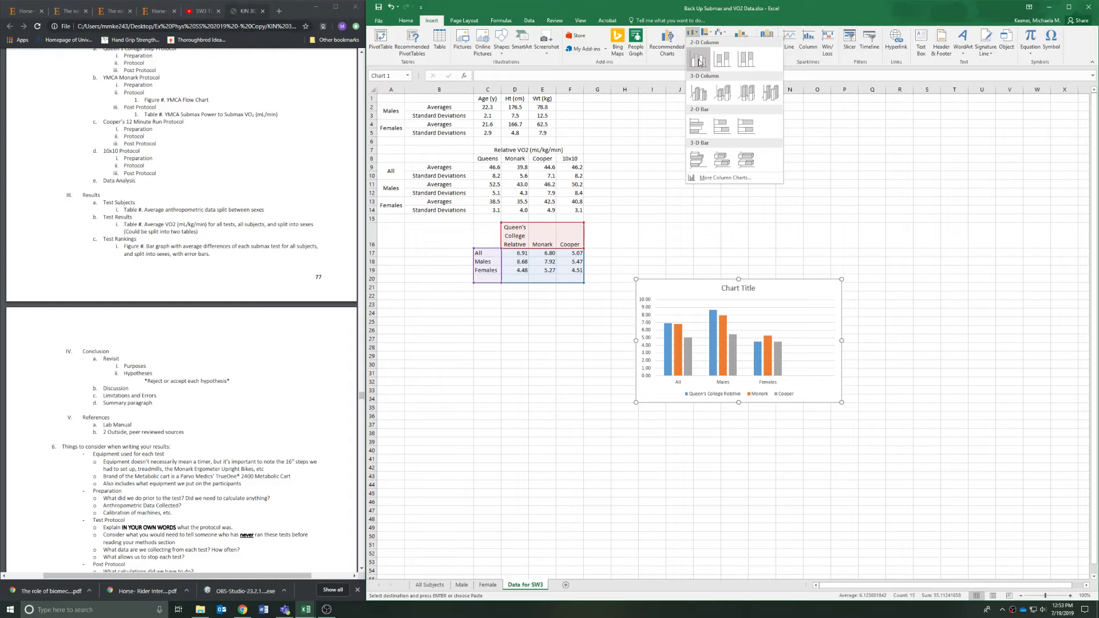
left_click(699, 62)
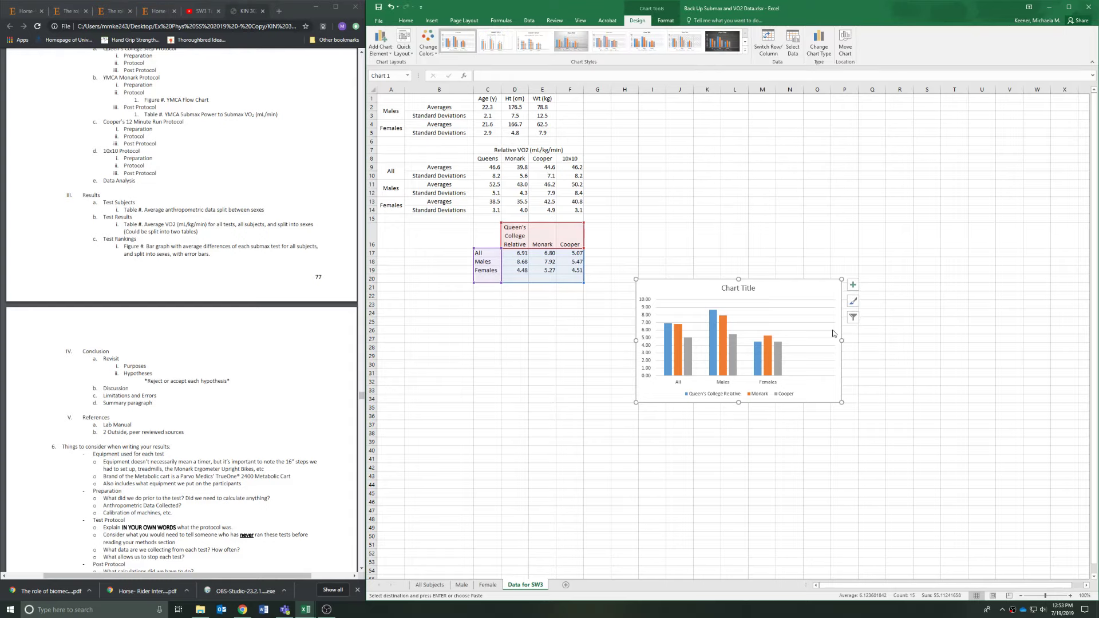
- Try widening and narrowing the column chart, and select its category axis and Cooper series
left_click_drag(840, 342, 911, 341)
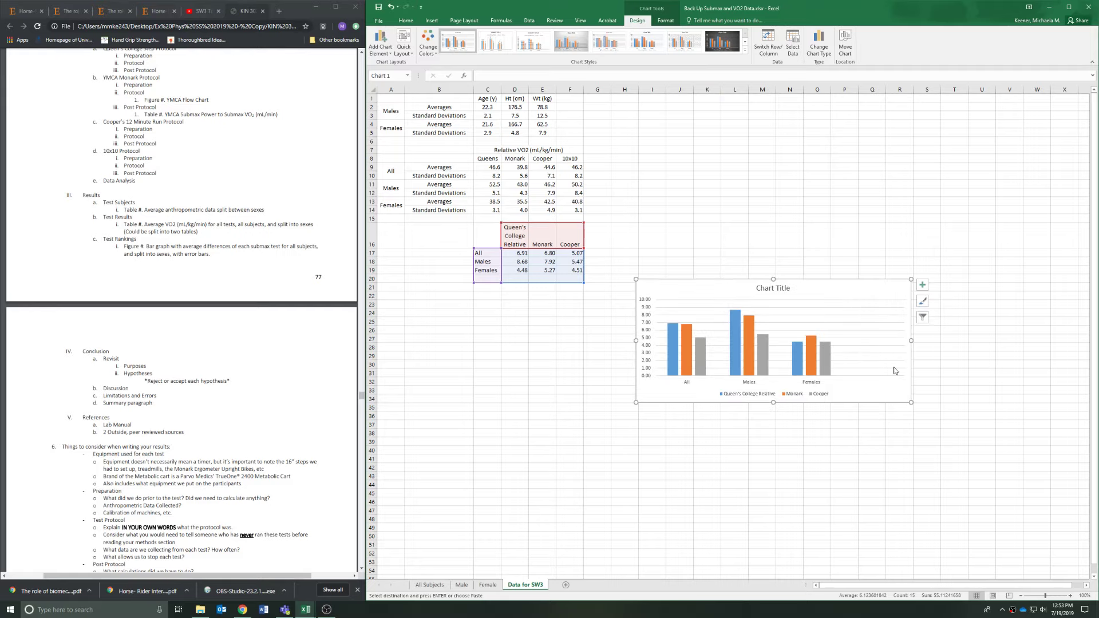
left_click(907, 330)
left_click_drag(908, 339, 850, 343)
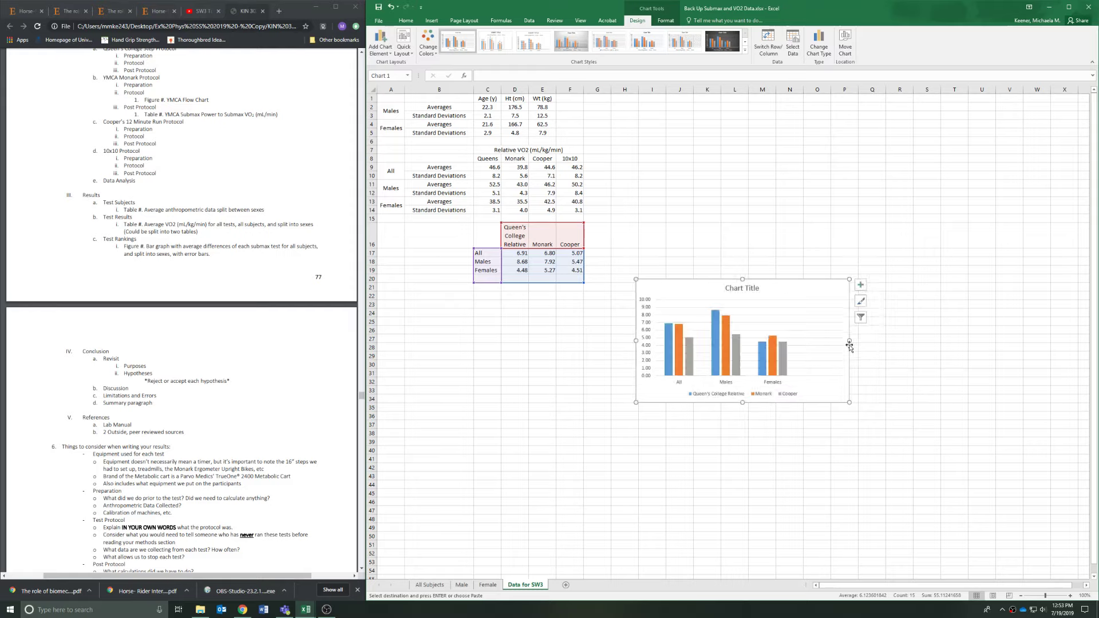
left_click(806, 376)
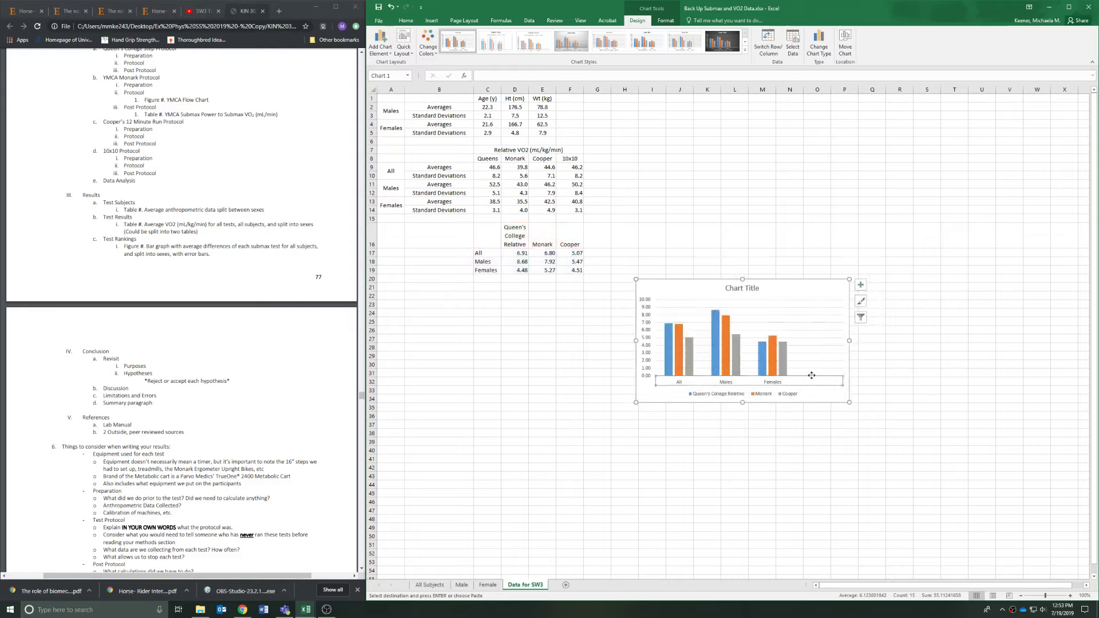
left_click(785, 360)
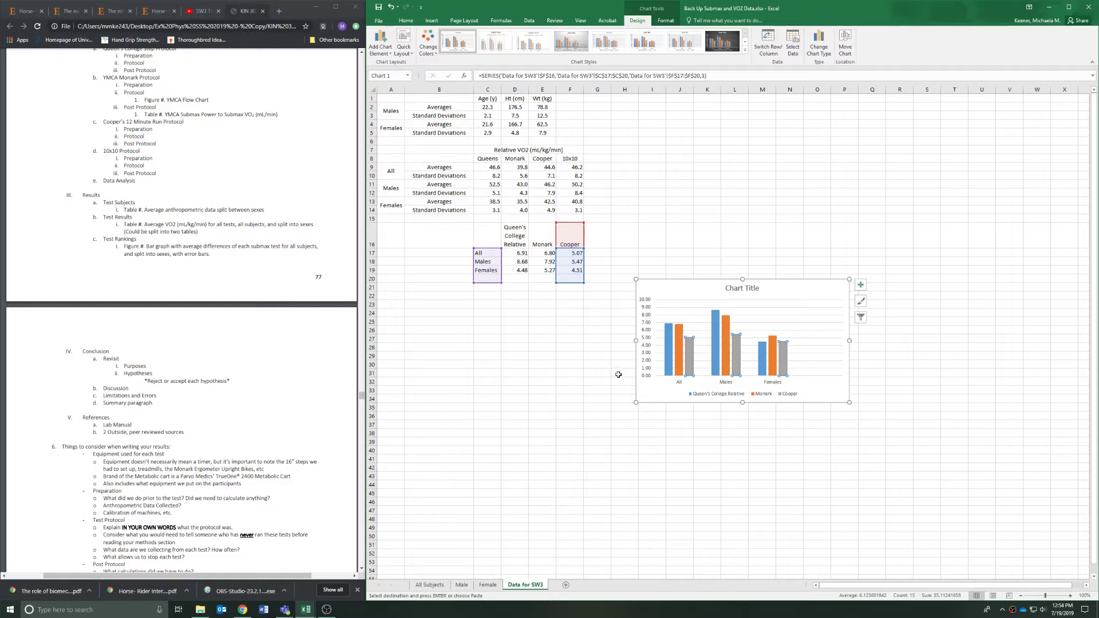
- Delete the clustered column chart built from C16:F20
left_click(569, 304)
left_click_drag(488, 252, 490, 271)
left_click(783, 285)
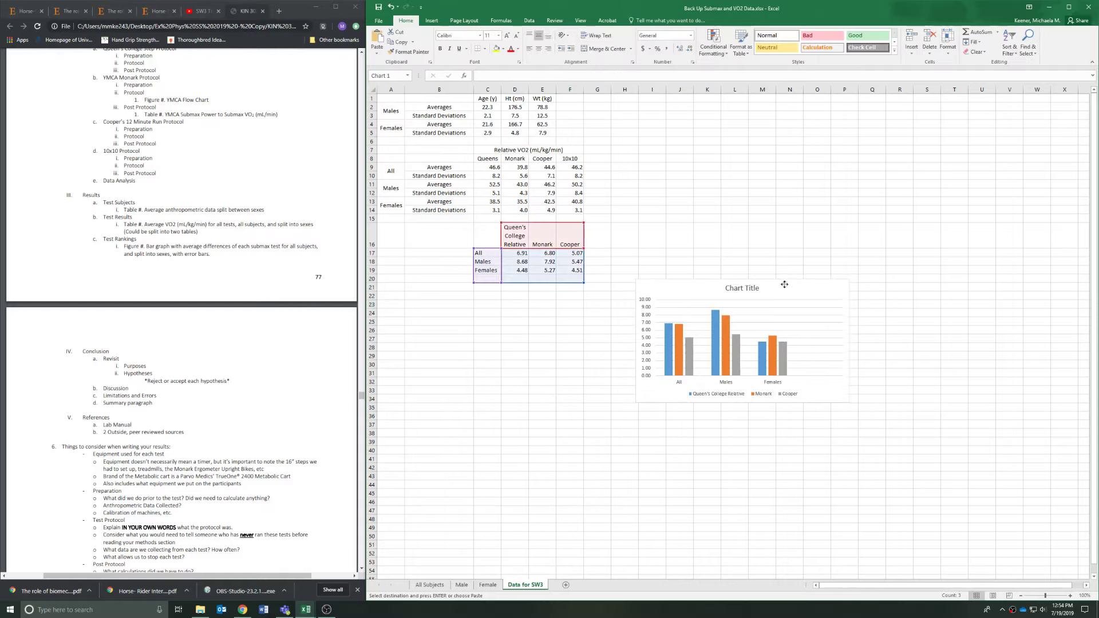
key("Delete")
- Try a 2-D stacked column chart of the difference table C16:F19, and undo its insertion
left_click_drag(484, 237, 572, 270)
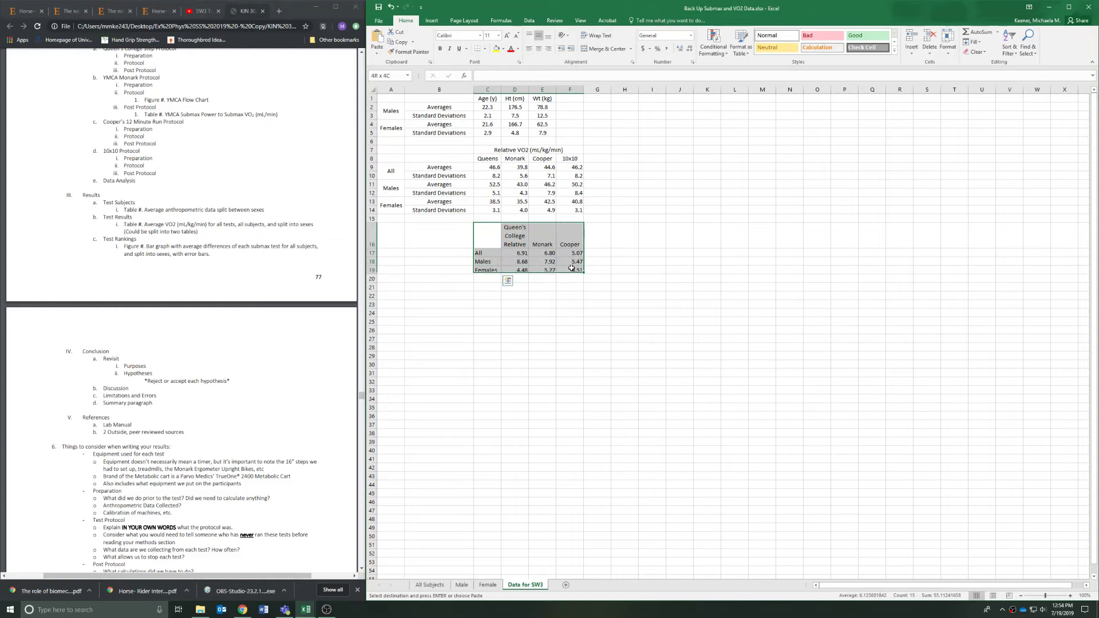
left_click(433, 20)
left_click(693, 32)
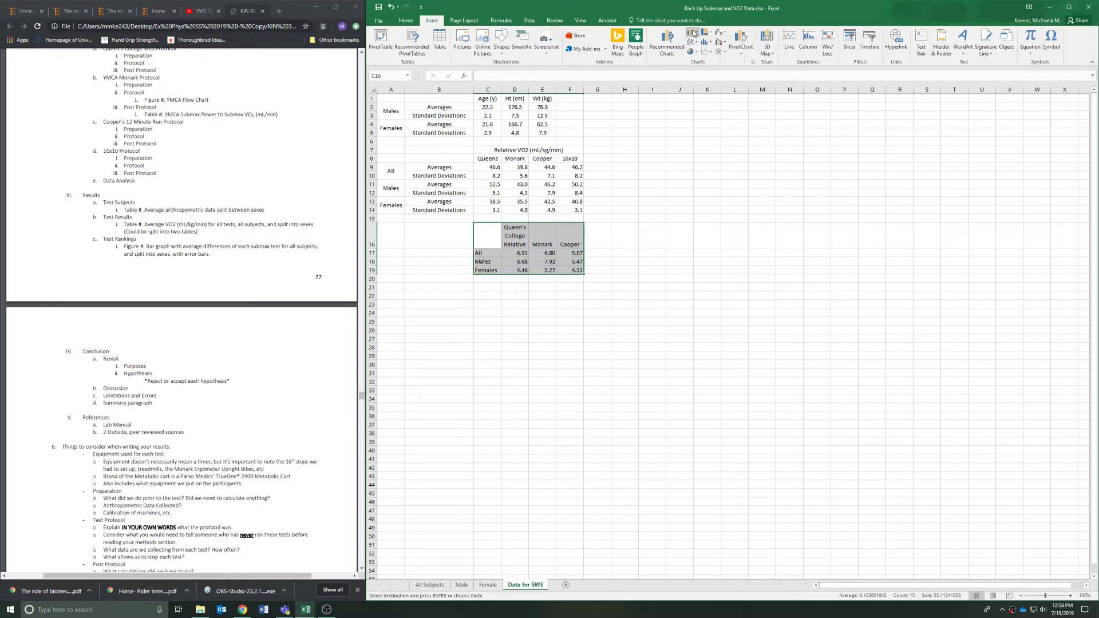
left_click(715, 69)
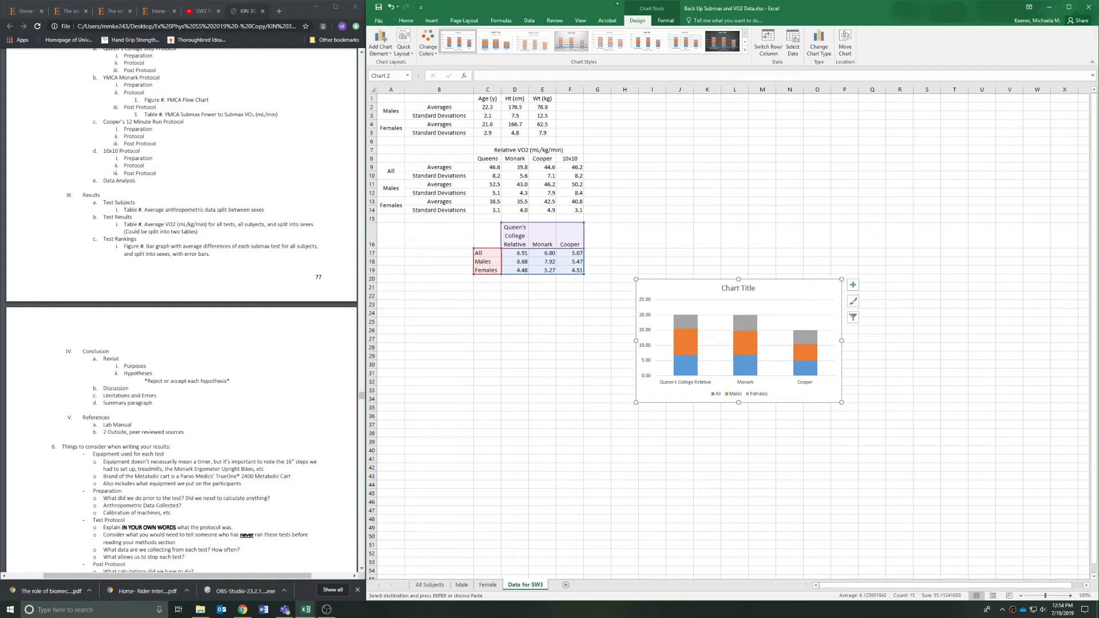
left_click(391, 7)
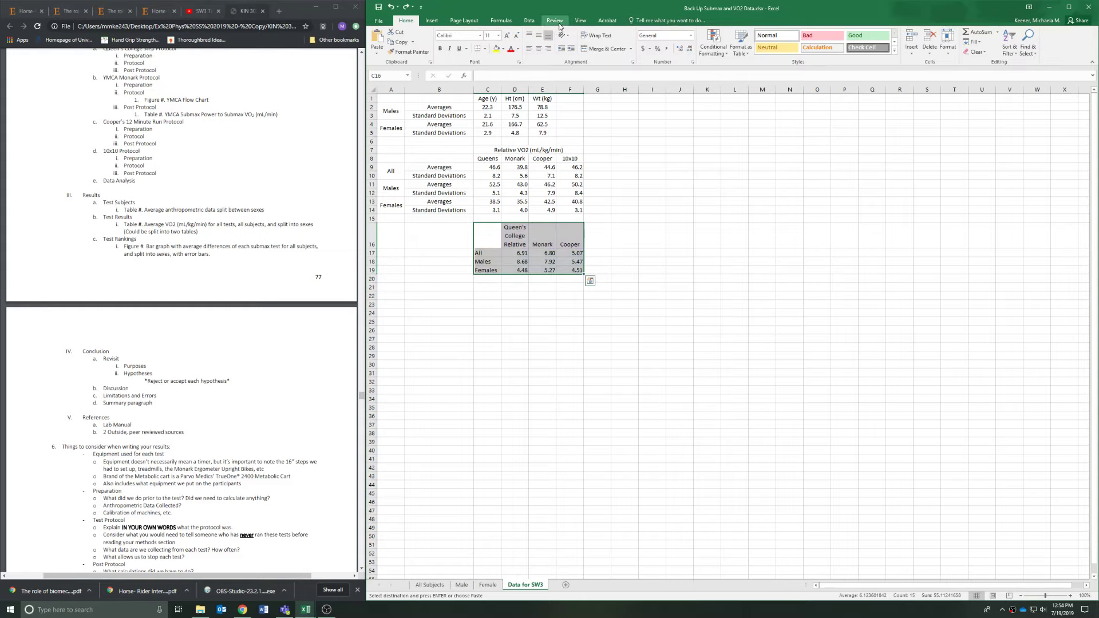
- Insert a 2-D clustered column chart from the difference table C16:F19
left_click(432, 21)
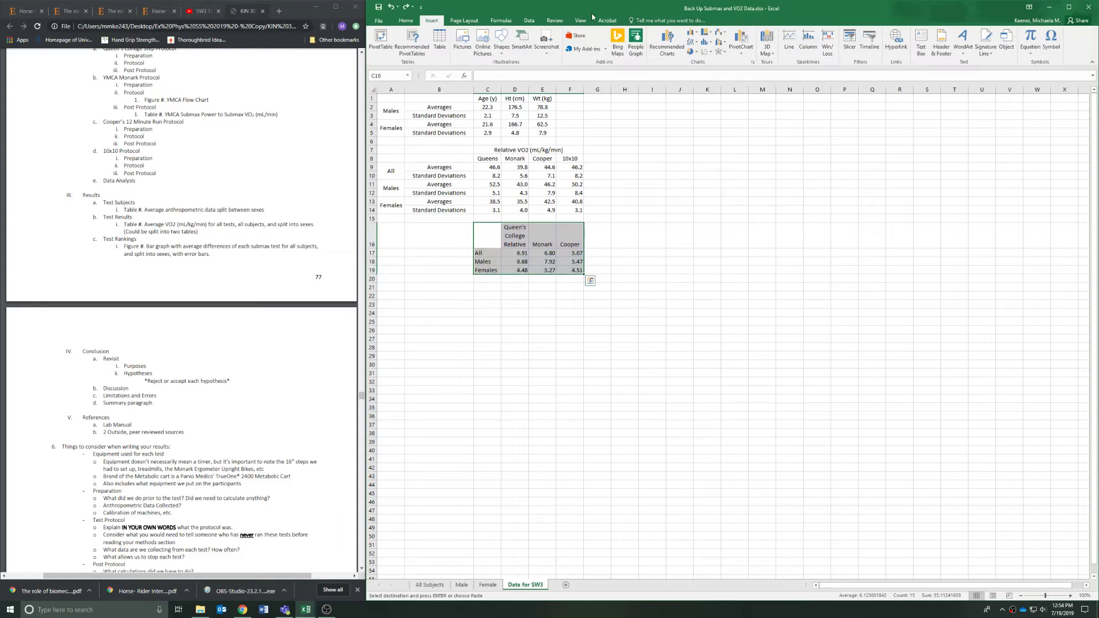
left_click(692, 33)
left_click(700, 67)
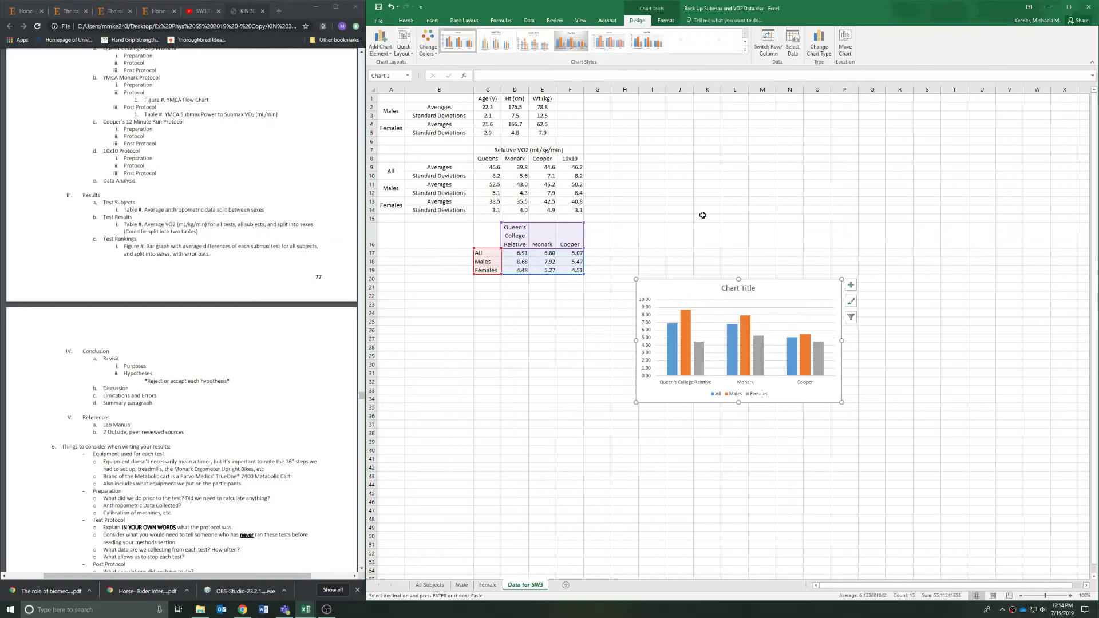
- Add axis titles to the chart and set the vertical one to "Average Difference (mL/kg/min)"
left_click(645, 326)
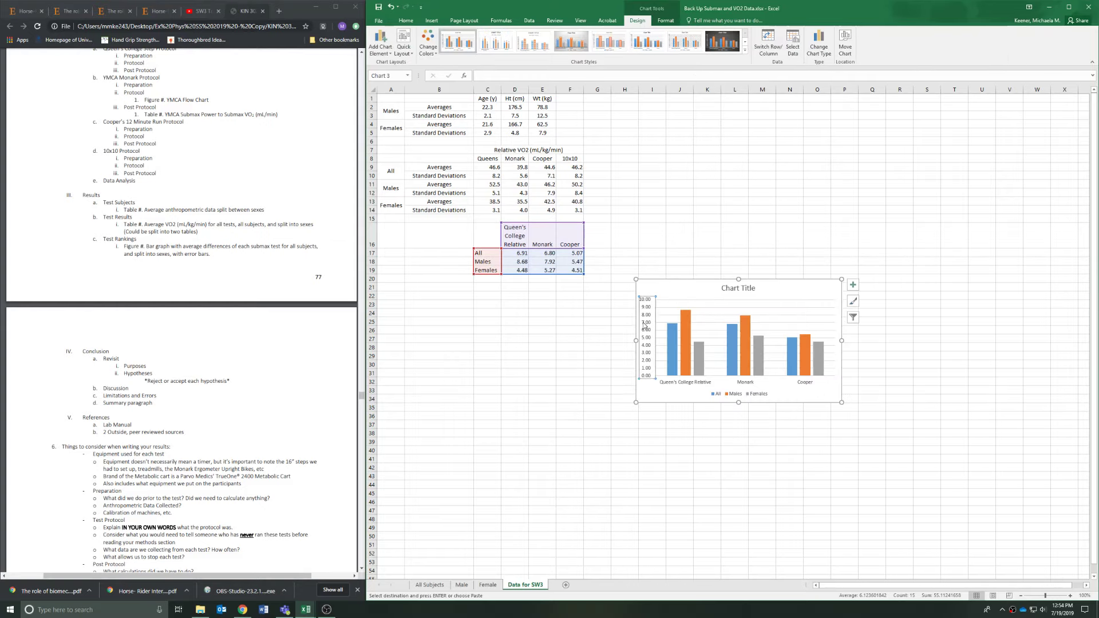
left_click(853, 284)
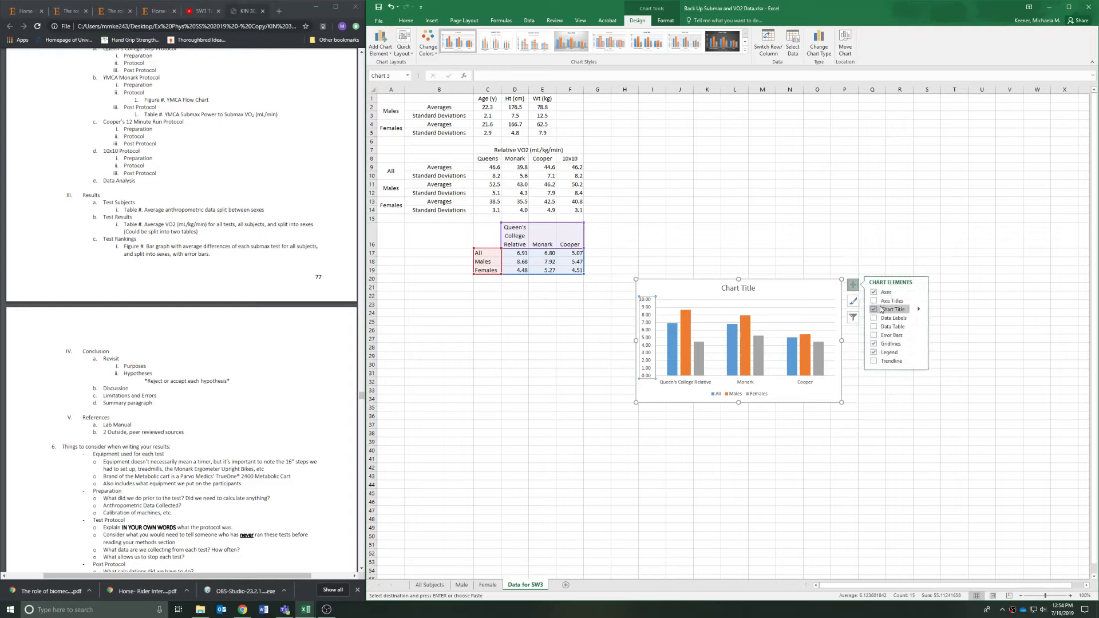
left_click(874, 301)
left_click(647, 329)
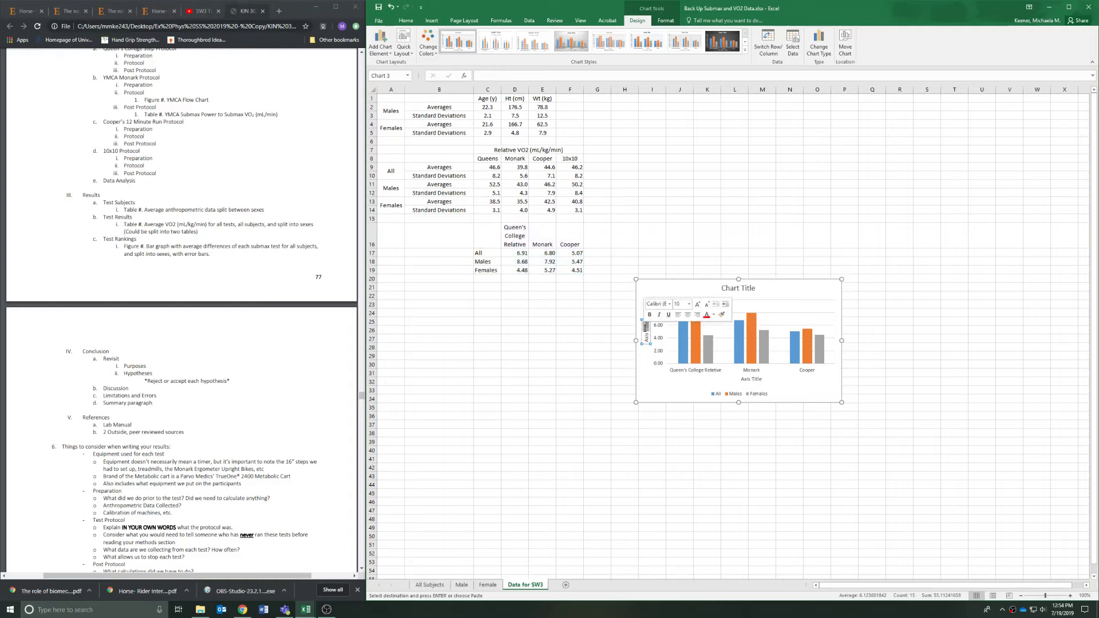
key("Delete")
type("Avera")
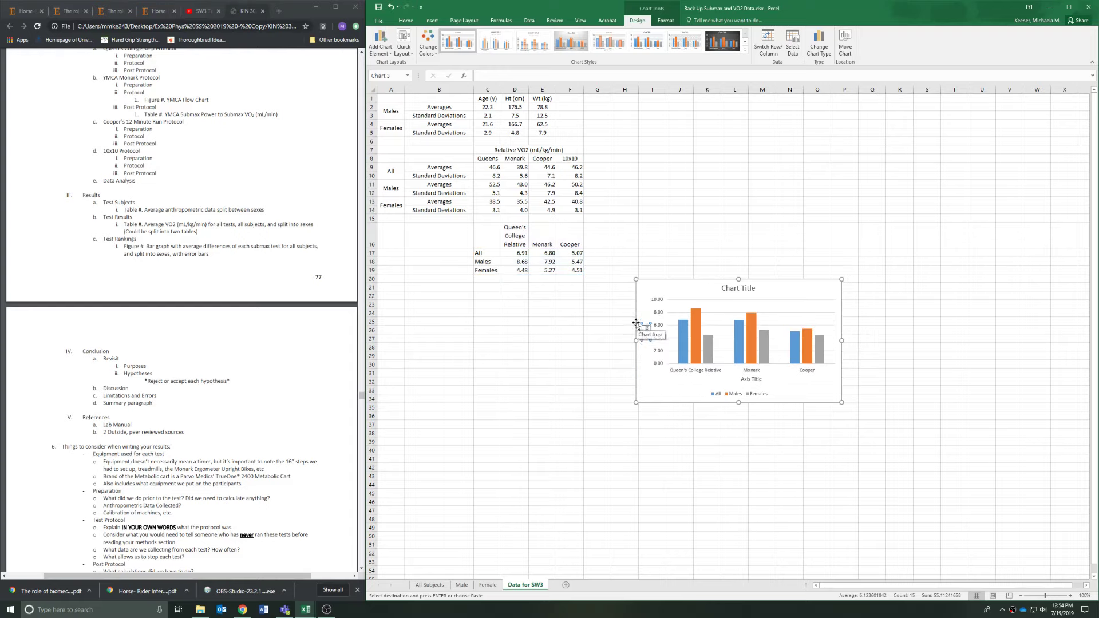
type("ge Difference (mL/kg/min)")
- Delete the horizontal axis title placeholder from the chart
left_click(787, 391)
left_click(755, 379)
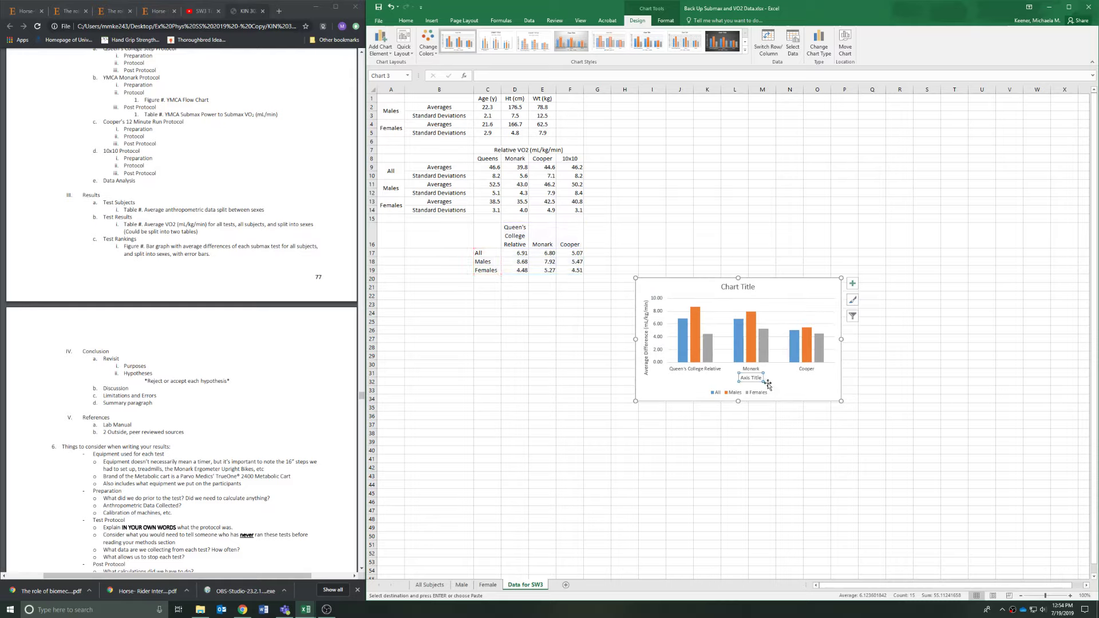
key("Delete")
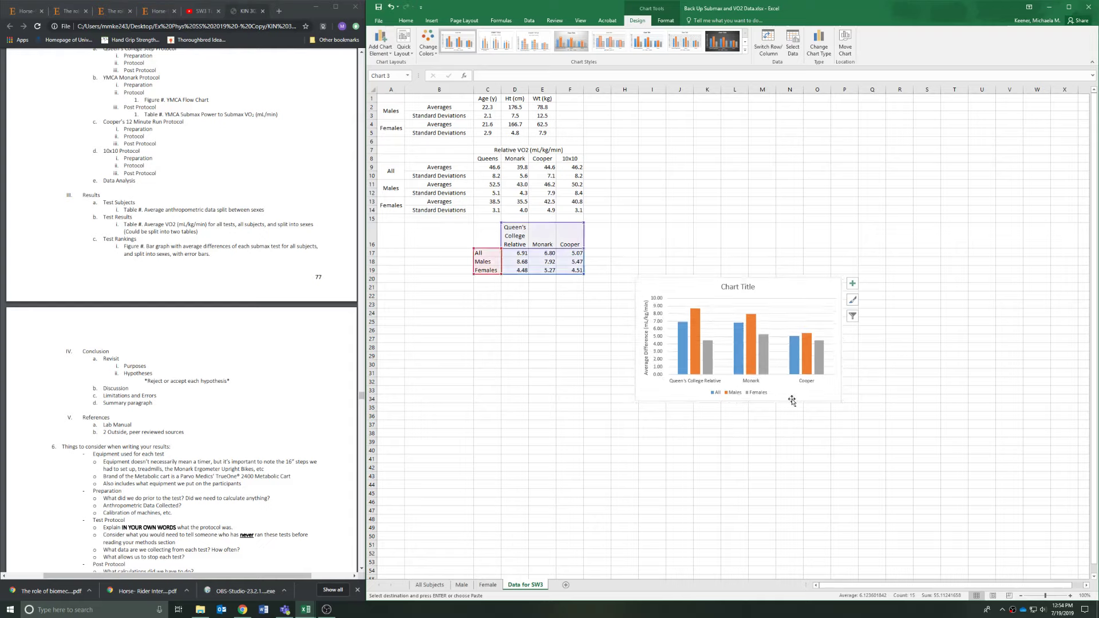
left_click(754, 426)
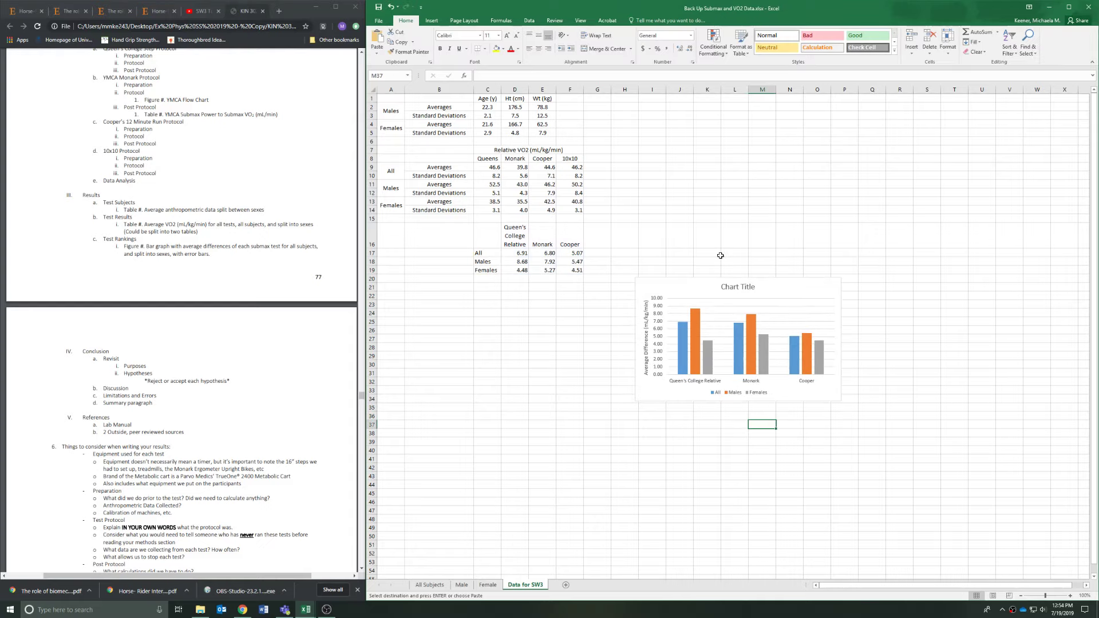
- Add error bars to all series of the column chart
left_click(712, 356)
left_click(806, 299)
left_click(853, 283)
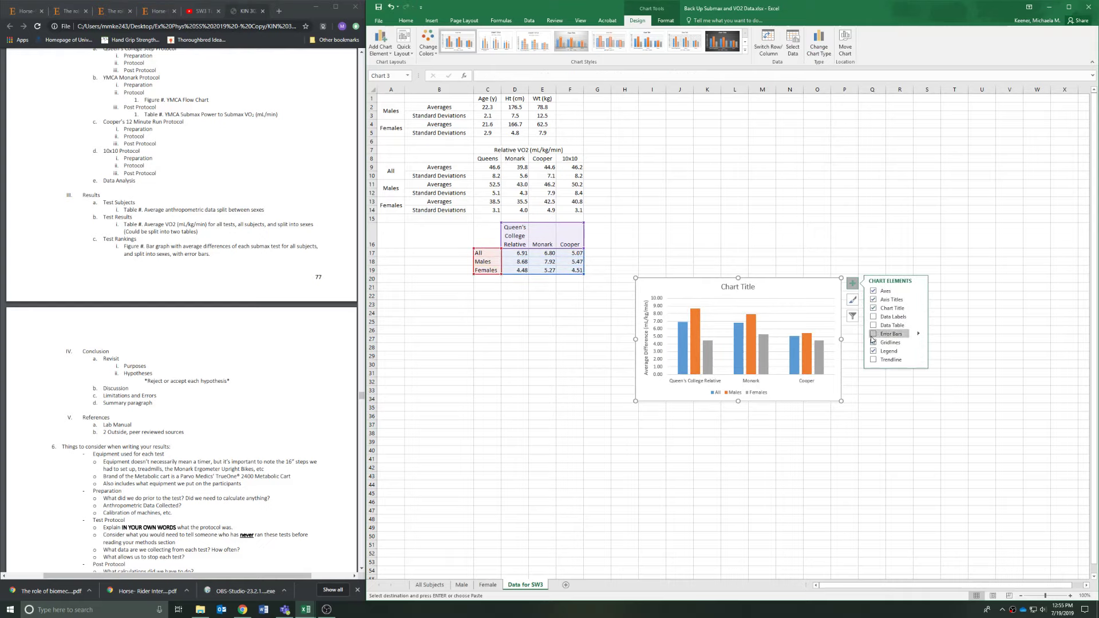
left_click(873, 334)
left_click(862, 407)
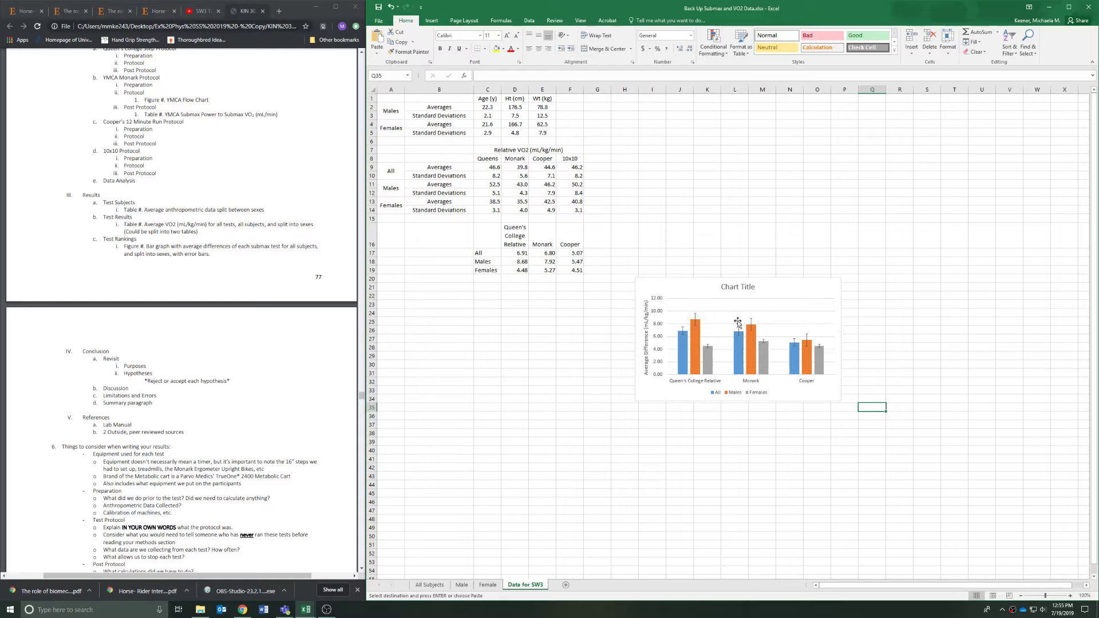
- Enter the All subjects' differences 6.91, 6.8 and 5.07 down cells D22:D24
left_click_drag(560, 312, 541, 304)
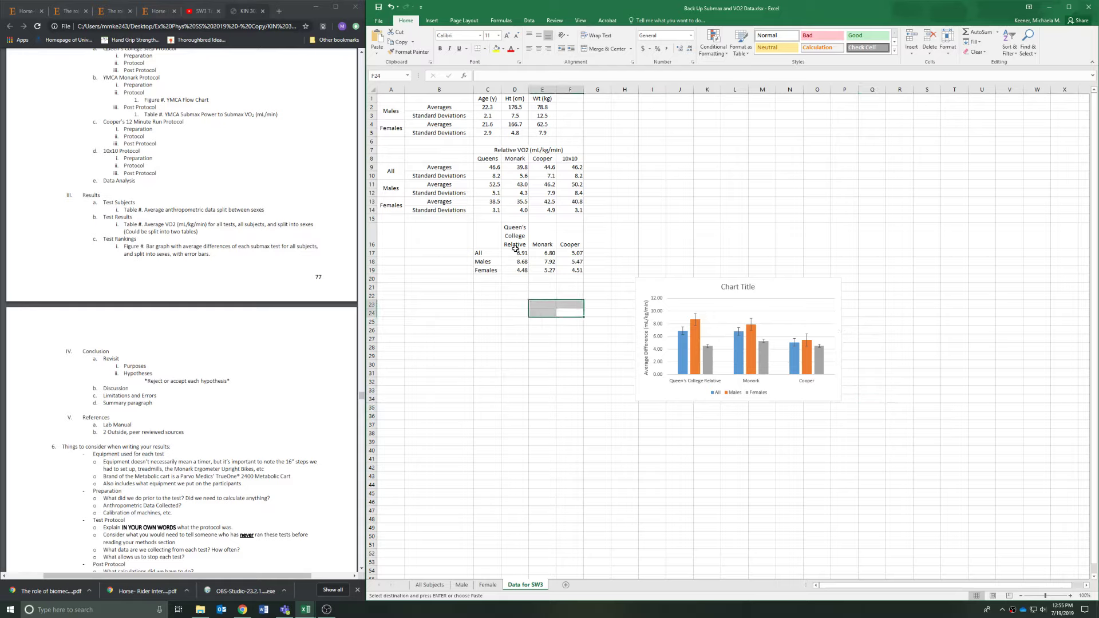
left_click(516, 250)
left_click(519, 300)
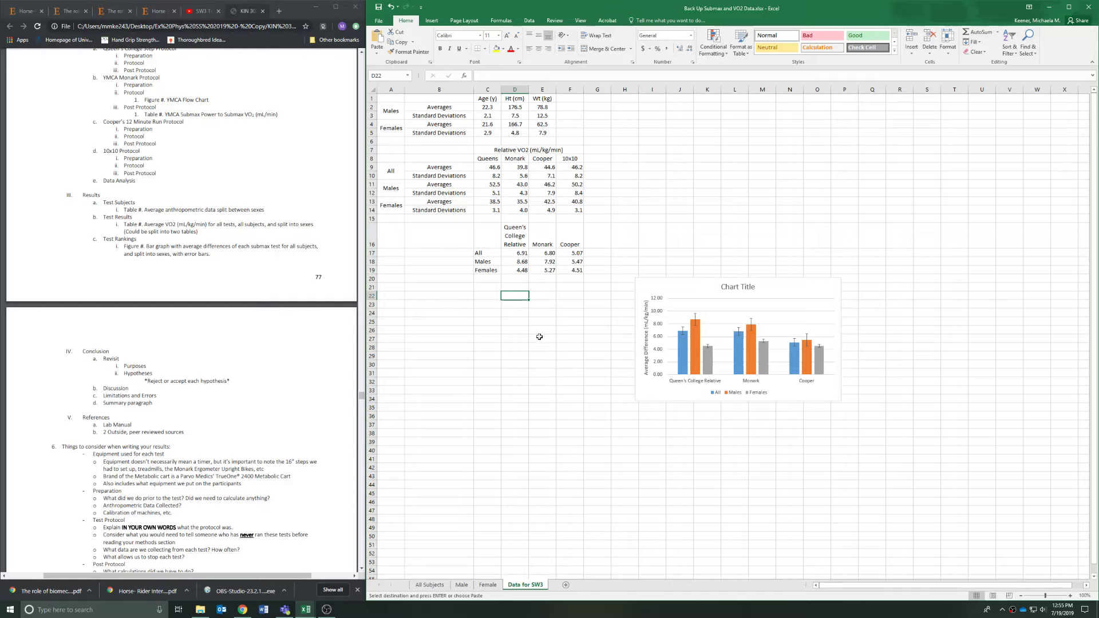
type("6")
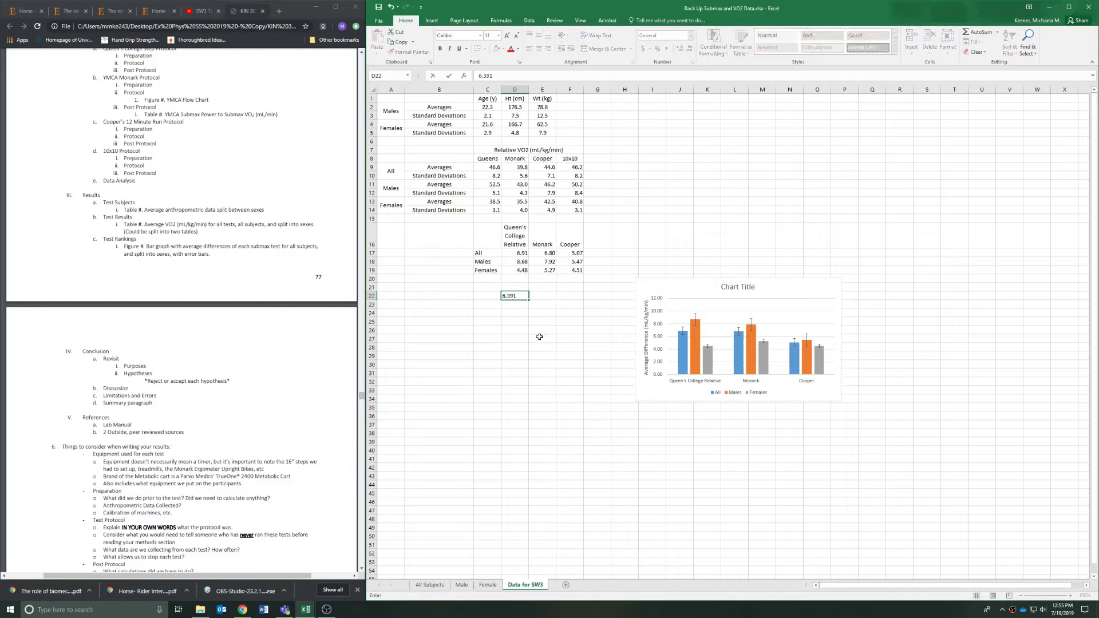
type(".91")
key("Return")
type("6.8")
key("Return")
type("5.07")
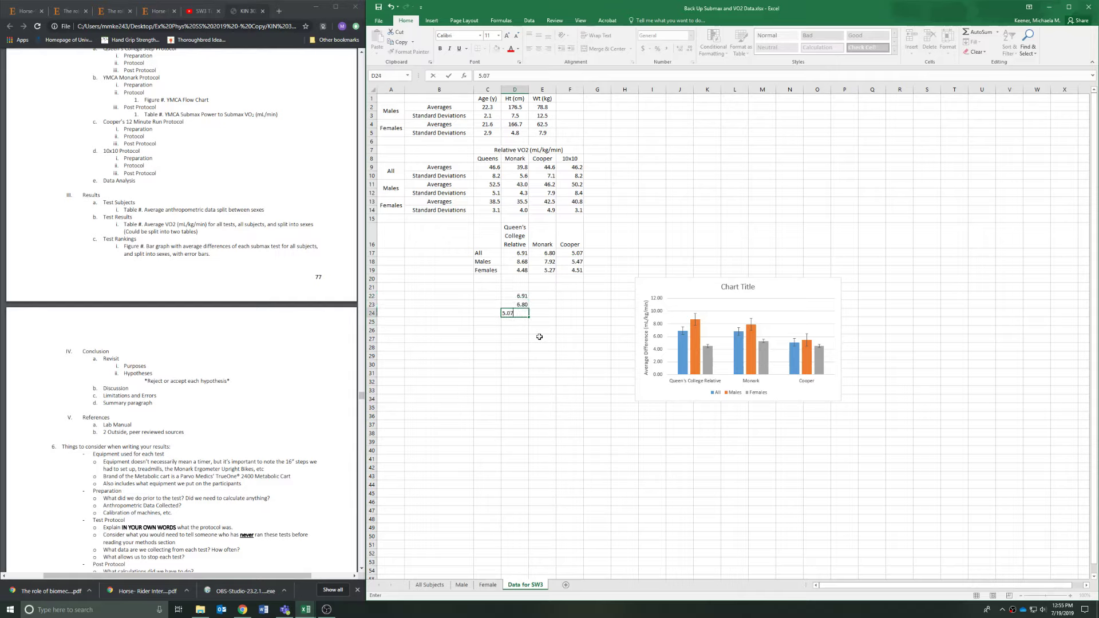
- Enter the males' differences 8.68, 7.92 and 5.47 down cells E22:E24
key("Right")
key("Up")
key("Up")
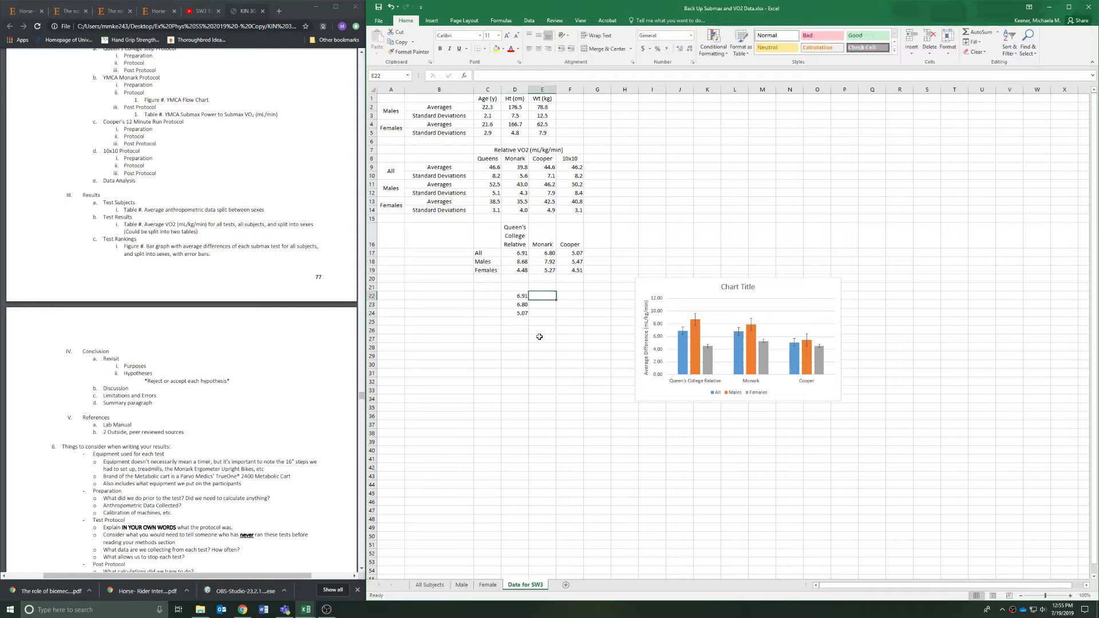
type("8.68")
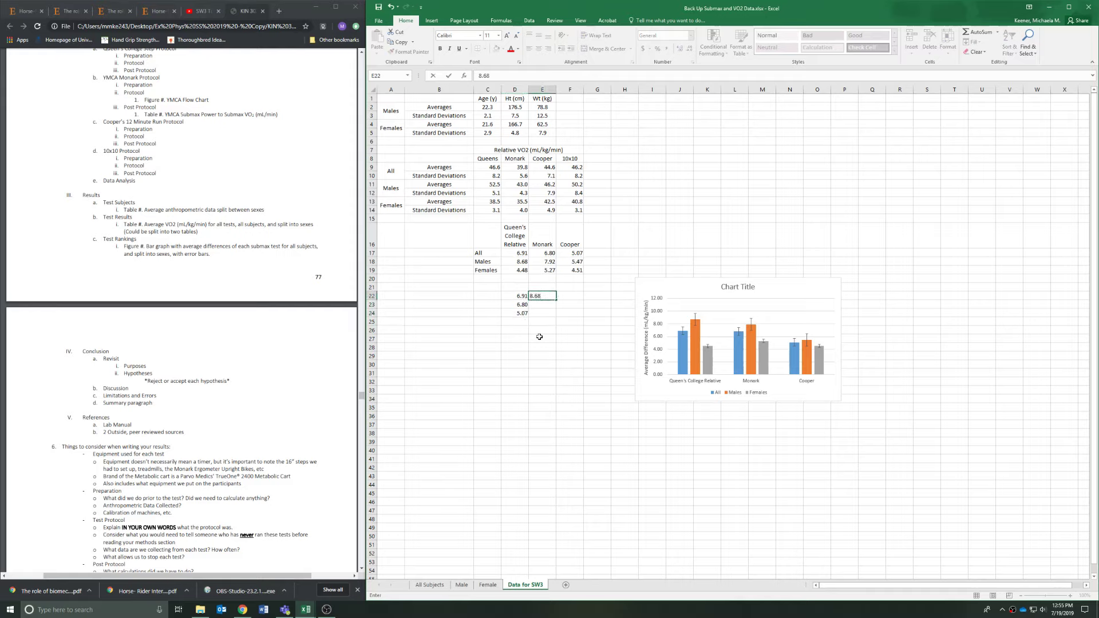
key("Return")
type("7.92")
key("Return")
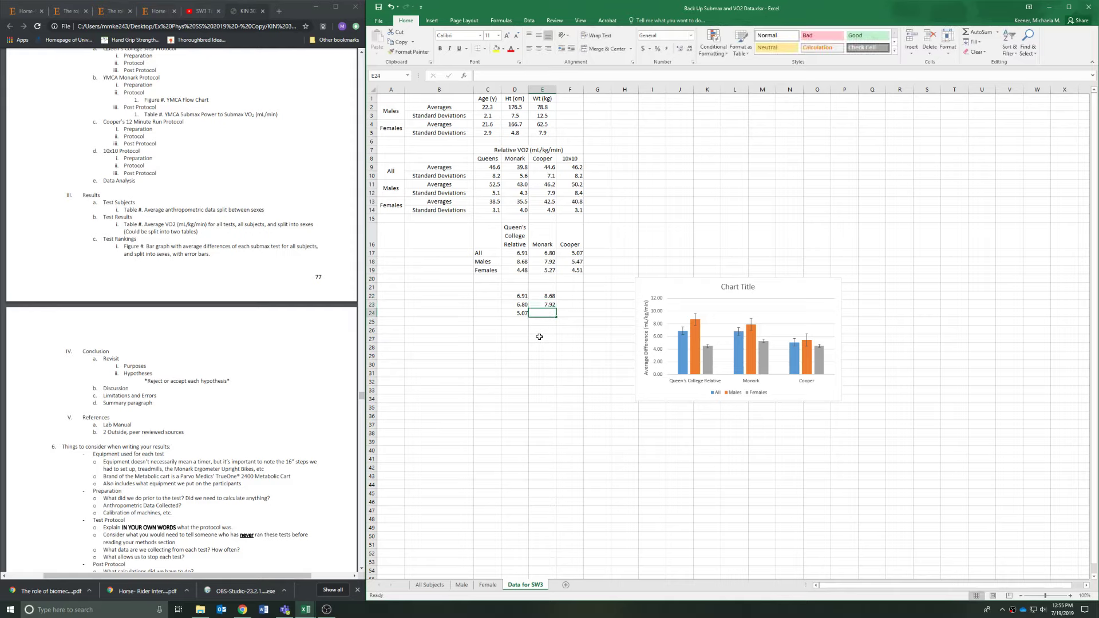
key("Up")
key("Down")
type("5.47")
- Enter the females' differences 4.48, 5.27 and 4.51 down cells F22:F24
key("Tab")
key("Up")
key("Up")
type("4.48")
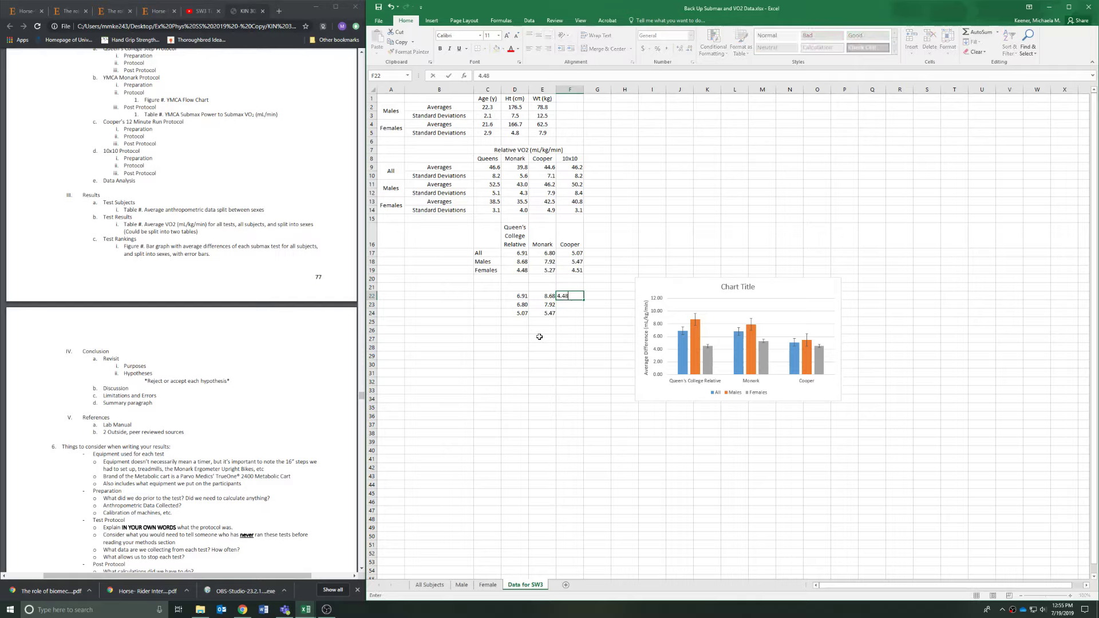
key("Return")
type("5.27")
key("Return")
type("4.51")
key("Return")
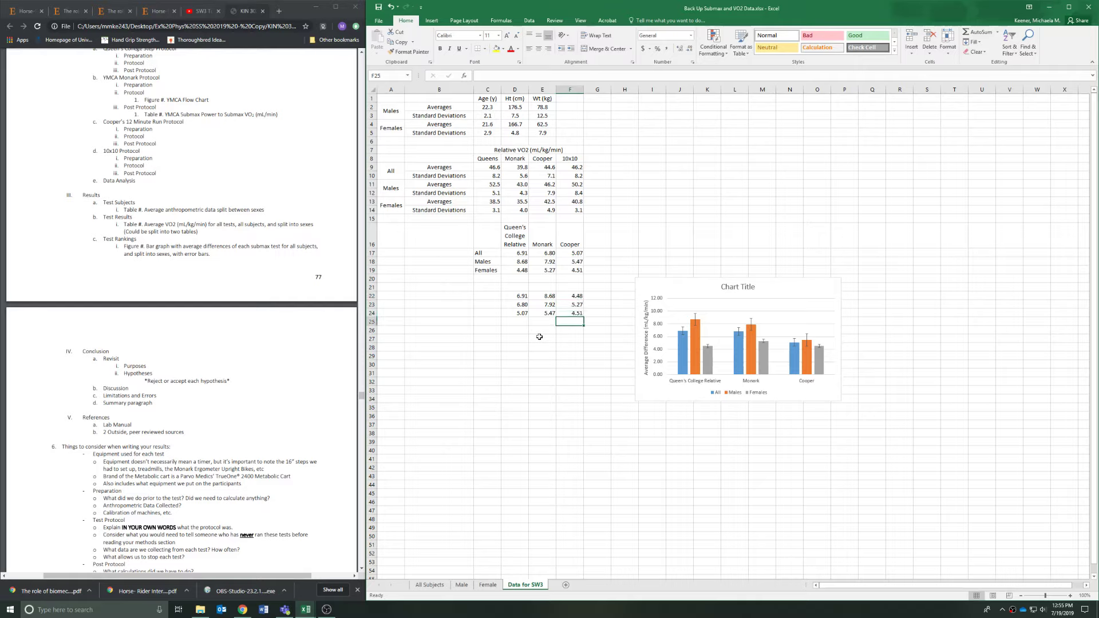
- Label the new table's columns All, Males and Females in cells D21:F21
left_click(511, 287)
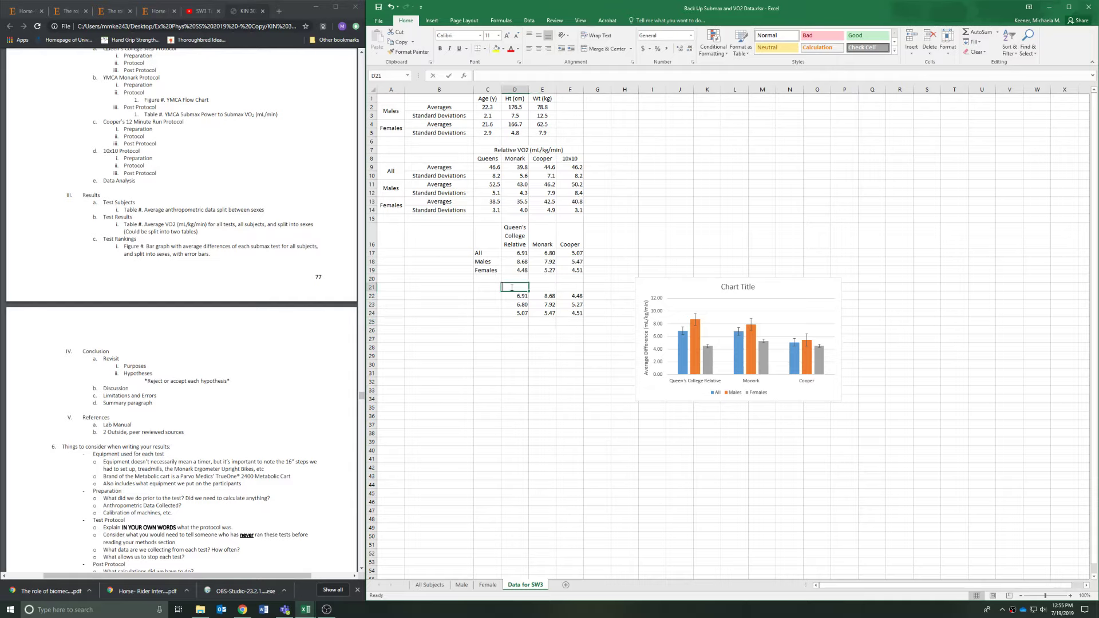
type("All")
key("Tab")
type("Mal")
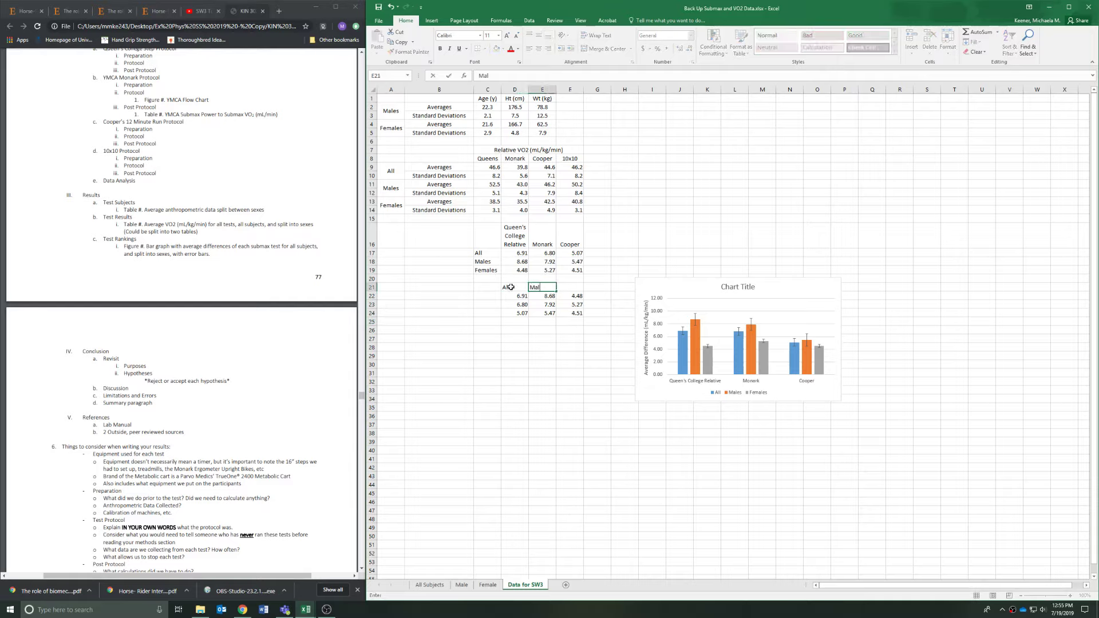
type("es")
key("Tab")
type("Fem")
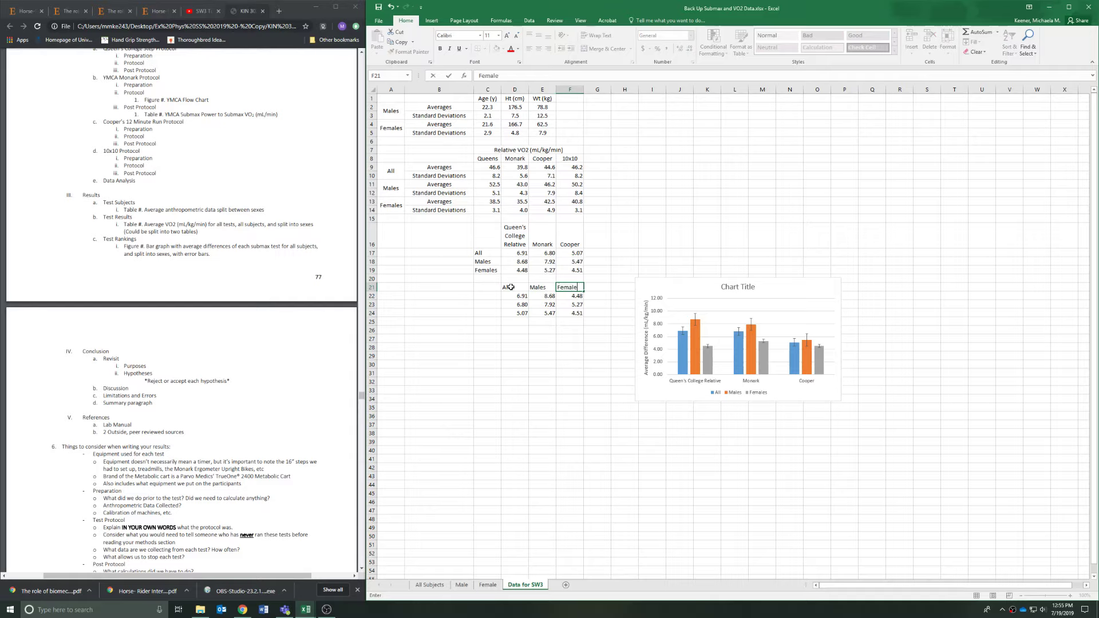
type("ales")
- Label the new table's rows Q, M and C in cells C22:C24
left_click(510, 296)
left_click(496, 294)
type("Q")
key("Return")
type("NM")
key("Return")
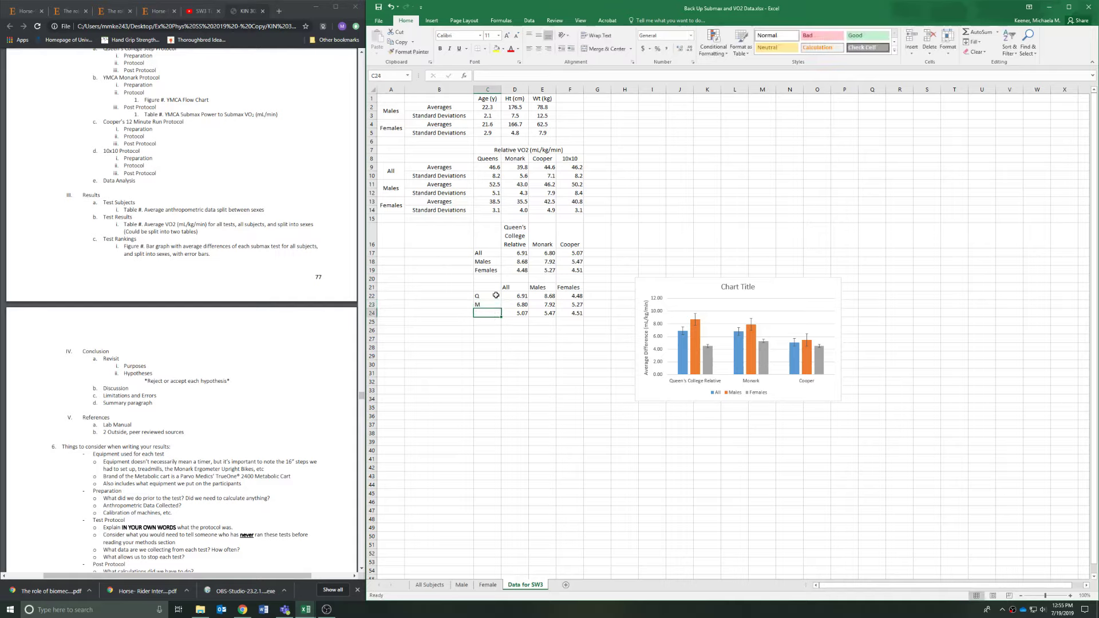
type("C")
- Insert a 2-D clustered column chart from C21:F24 and place it directly below the first chart
left_click_drag(484, 273, 572, 314)
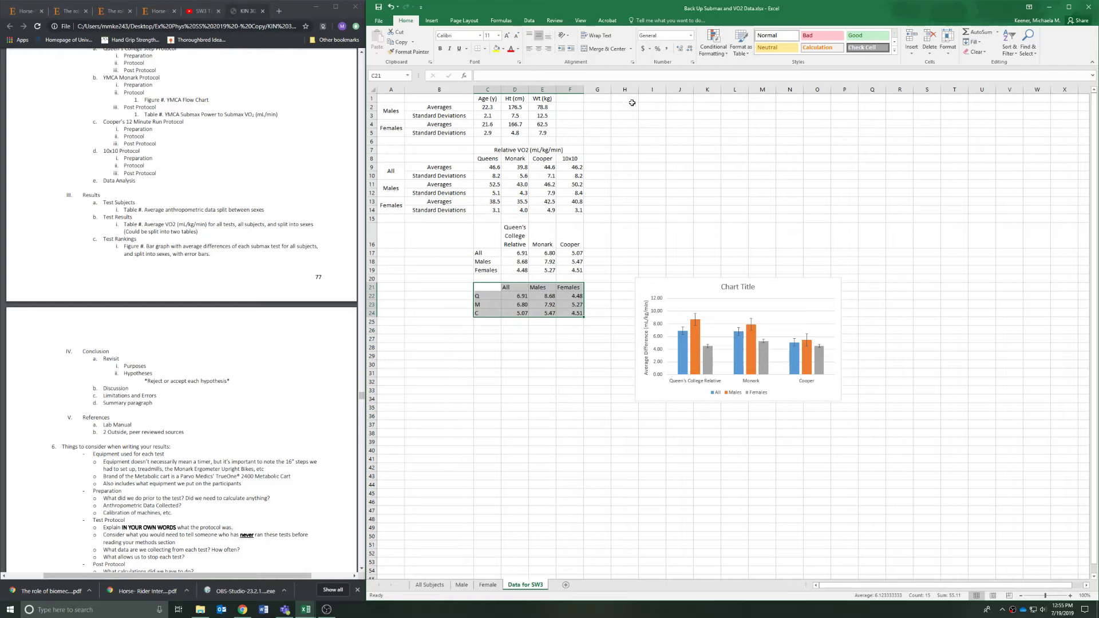
left_click(431, 20)
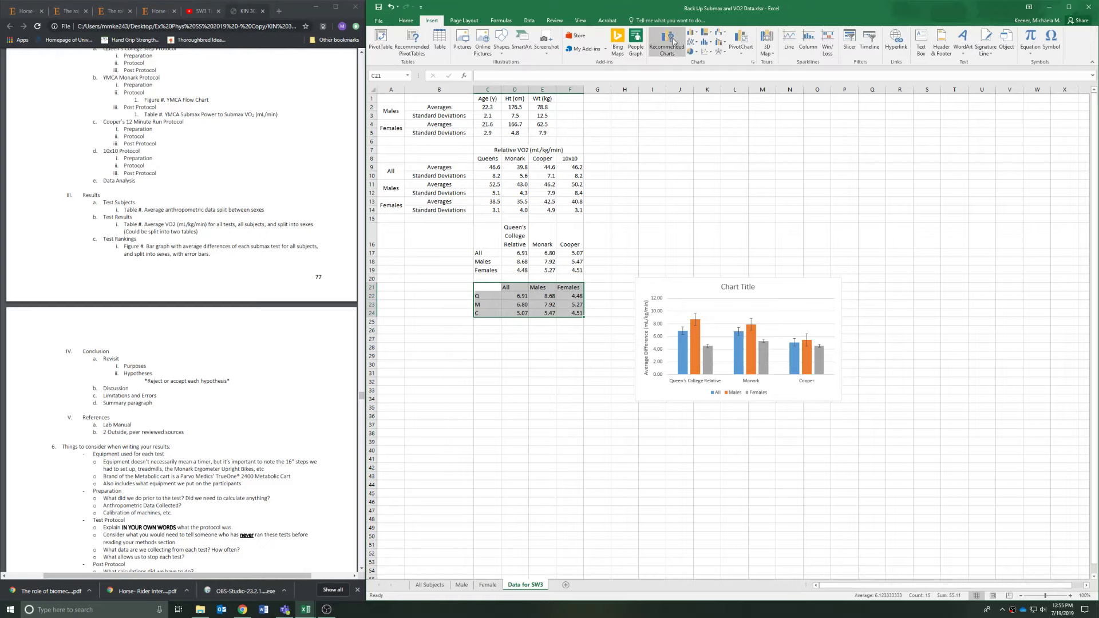
left_click(691, 31)
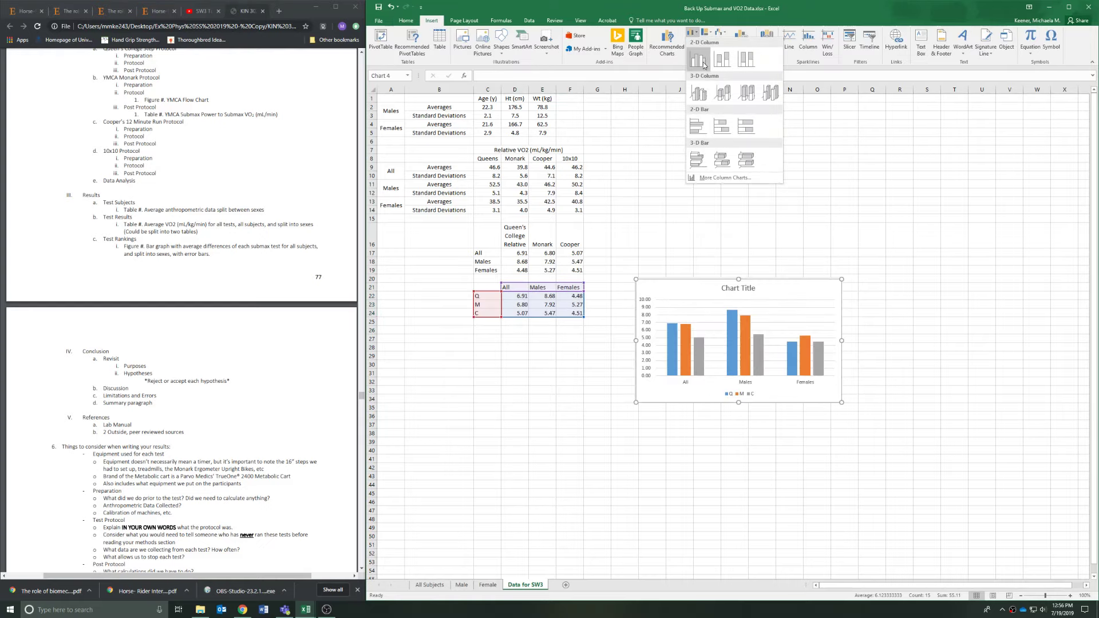
left_click(704, 64)
left_click_drag(797, 294, 802, 433)
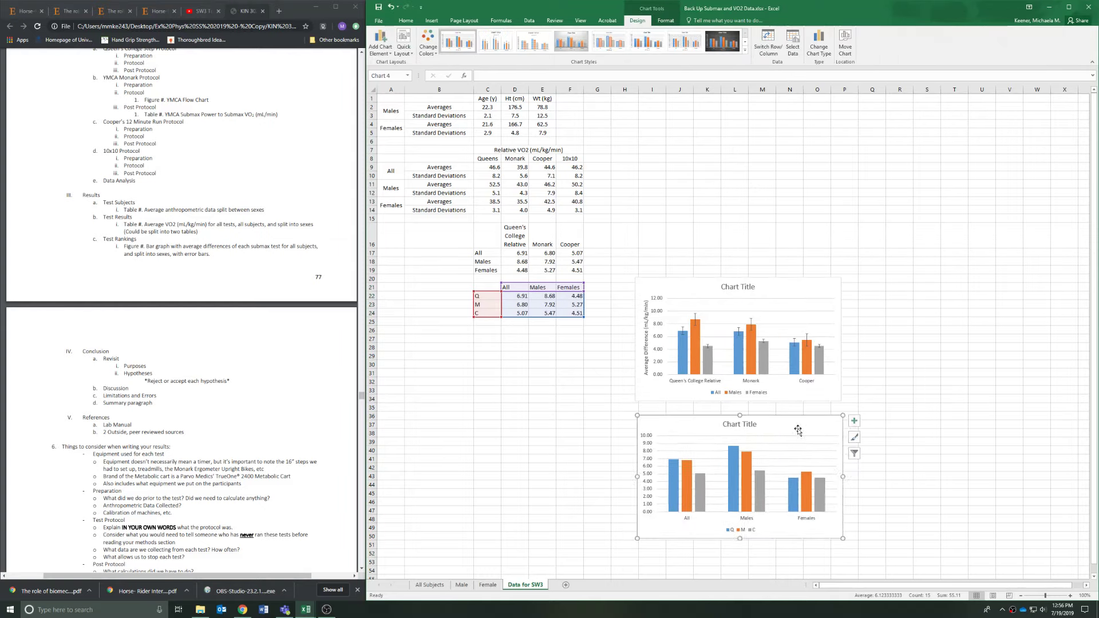